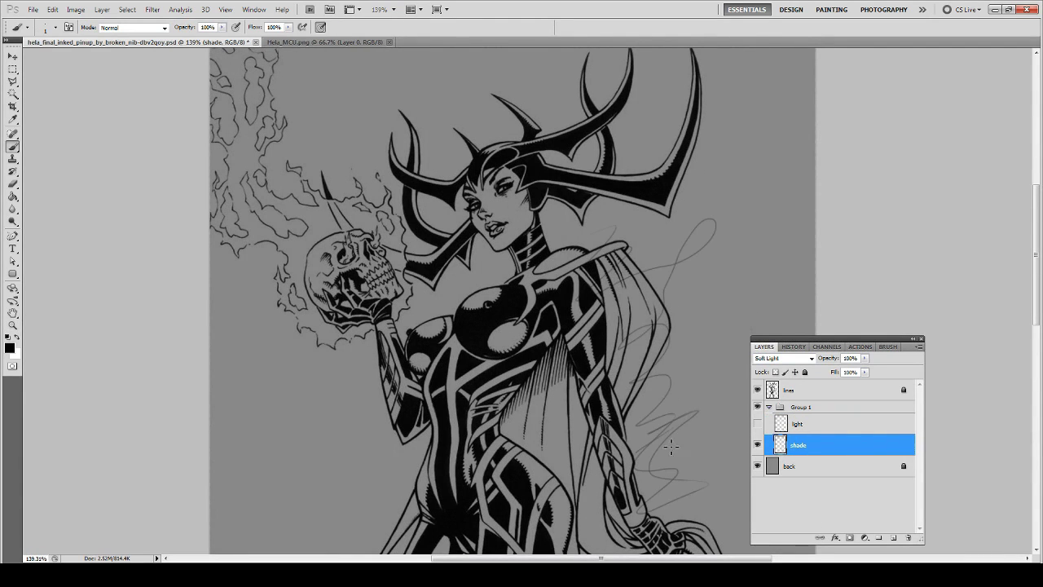
Shade Hela's cheek, jaw and neck, plus the skull's eye sockets, jaw and hand
scroll(393, 248, "up", 3, "alt")
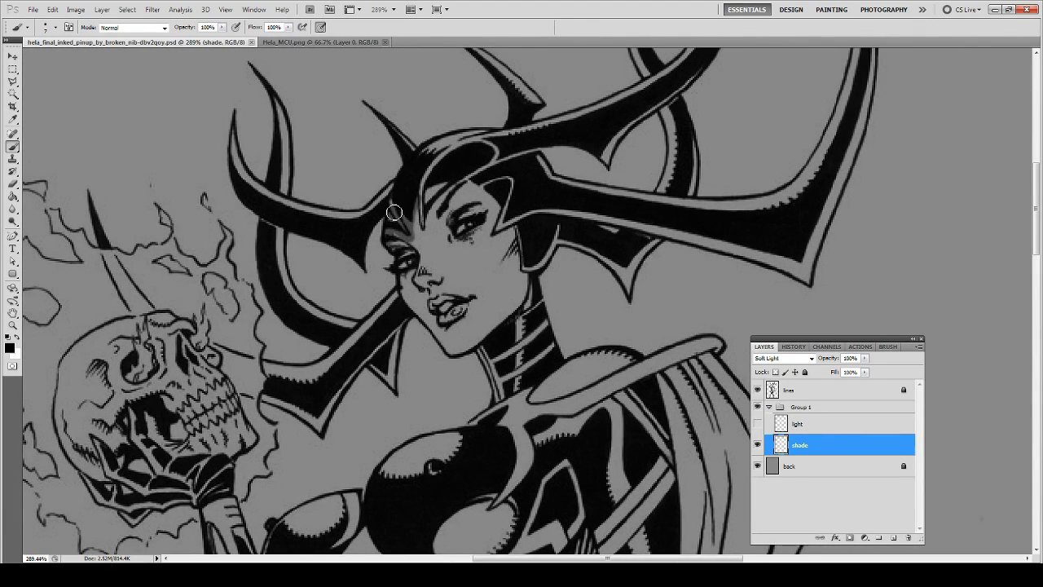
left_click_drag(393, 213, 522, 226)
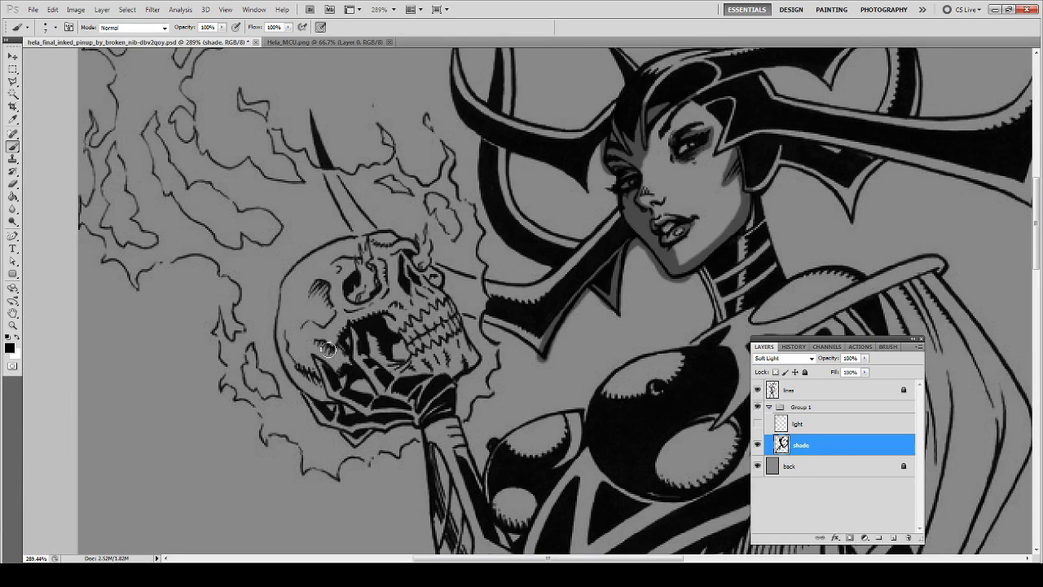
left_click_drag(327, 327, 399, 257)
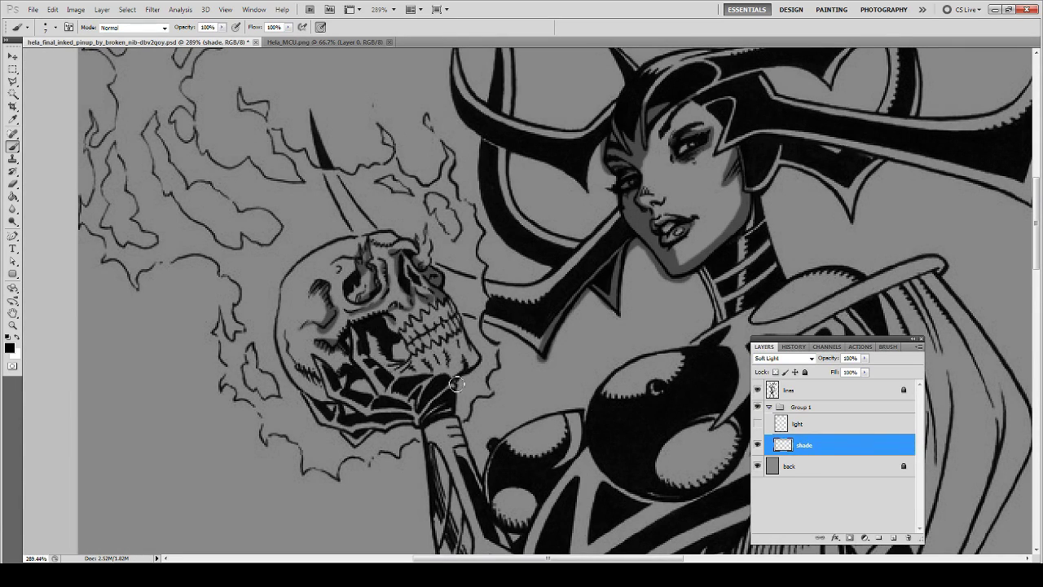
mouse_move(457, 384)
left_mouse_down()
mouse_move(403, 361)
mouse_move(306, 379)
mouse_move(386, 244)
left_mouse_up()
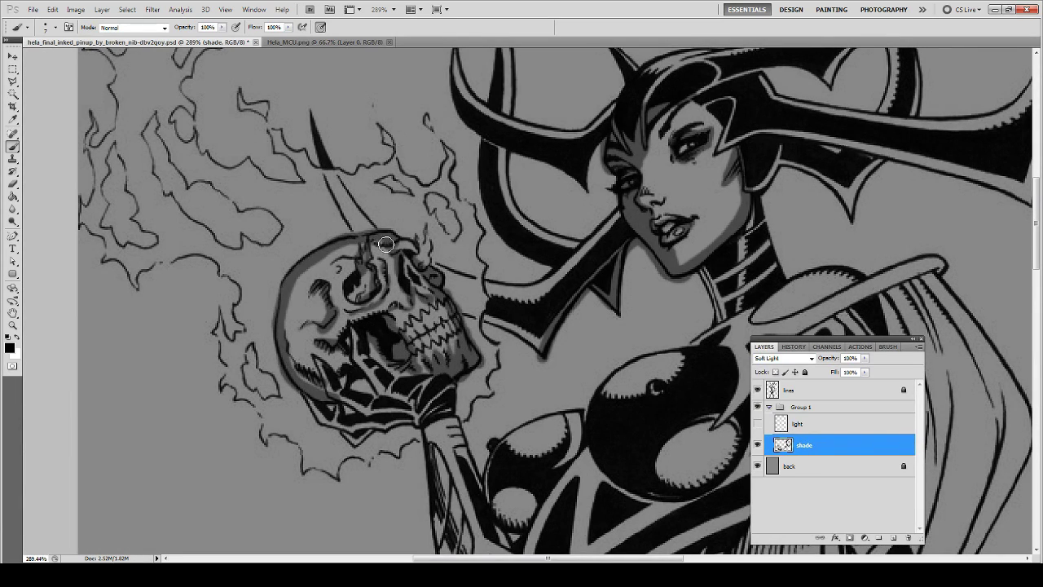
mouse_move(332, 268)
left_mouse_down()
mouse_move(342, 416)
mouse_move(408, 407)
mouse_move(383, 326)
left_mouse_up()
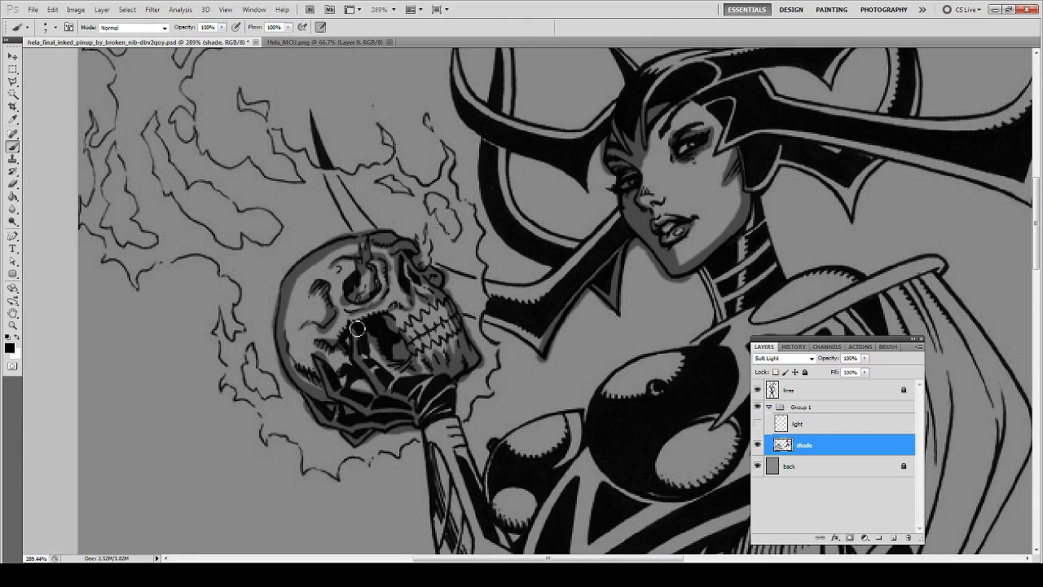
left_click_drag(408, 392, 452, 294)
Shade the flames at the top-left and along the artwork's left edge
scroll(310, 243, "up", 5)
scroll(309, 243, "left", 3)
left_click_drag(331, 157, 309, 242)
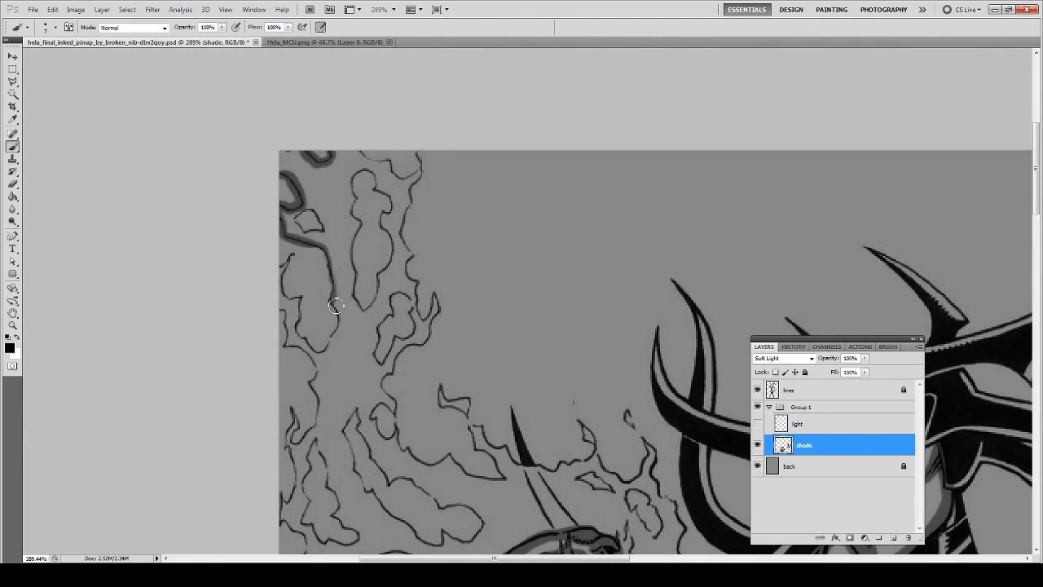
mouse_move(336, 306)
left_mouse_down()
mouse_move(286, 277)
mouse_move(326, 228)
mouse_move(286, 269)
mouse_move(351, 196)
mouse_move(289, 245)
mouse_move(422, 303)
left_mouse_up()
scroll(311, 280, "down", 3)
scroll(312, 280, "left", 1)
scroll(312, 280, "down", 3)
scroll(311, 280, "right", 1)
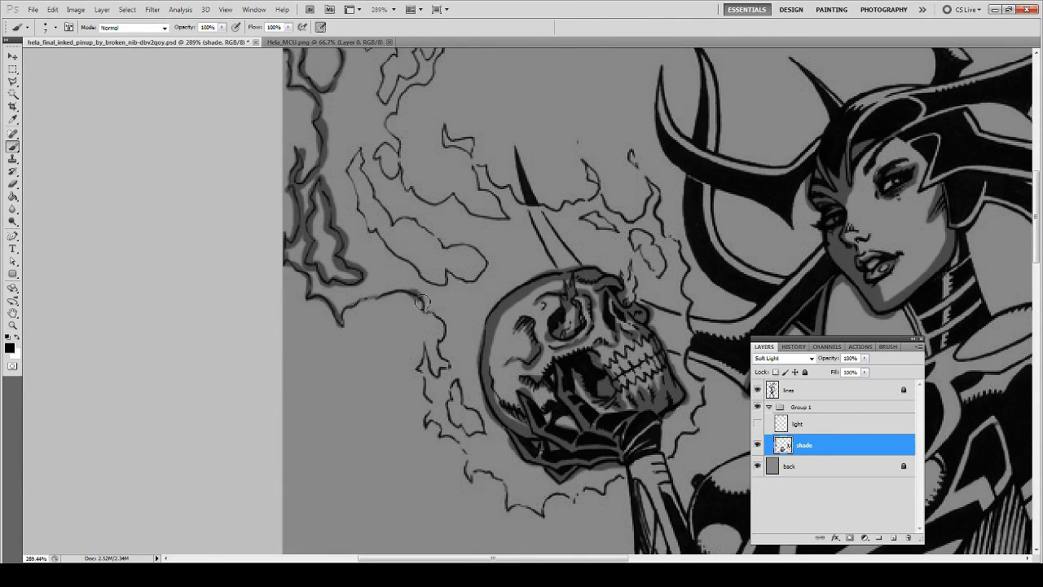
scroll(422, 303, "down", 1)
scroll(422, 304, "right", 2)
Shade the flames around the skull, the horn, and the upper-left and lower flame outlines
mouse_move(370, 277)
left_mouse_down()
mouse_move(371, 350)
mouse_move(411, 456)
mouse_move(398, 431)
left_mouse_up()
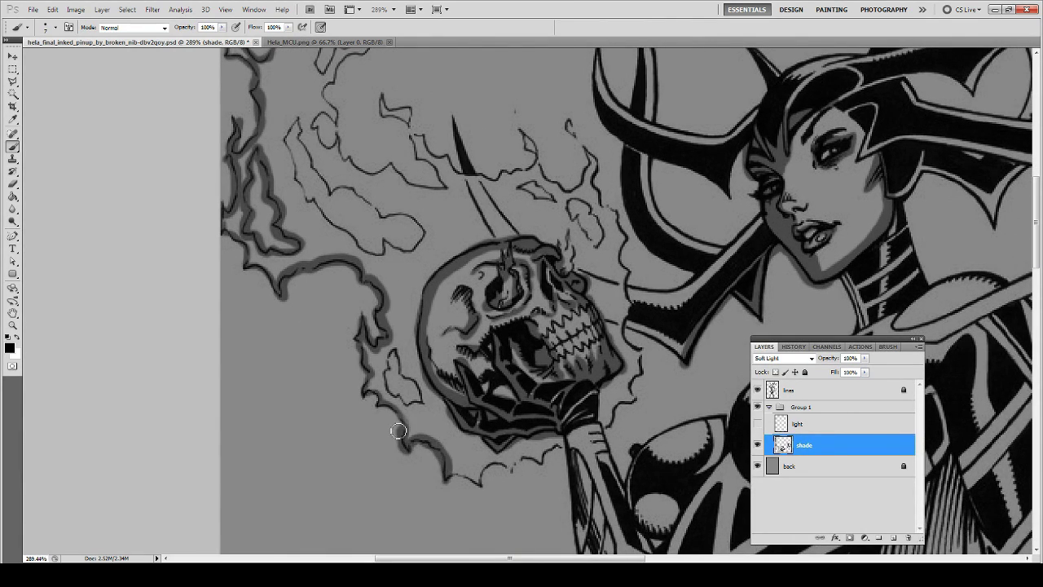
mouse_move(466, 186)
left_mouse_down()
mouse_move(525, 172)
mouse_move(623, 225)
mouse_move(599, 428)
left_mouse_up()
left_click_drag(603, 245, 538, 194)
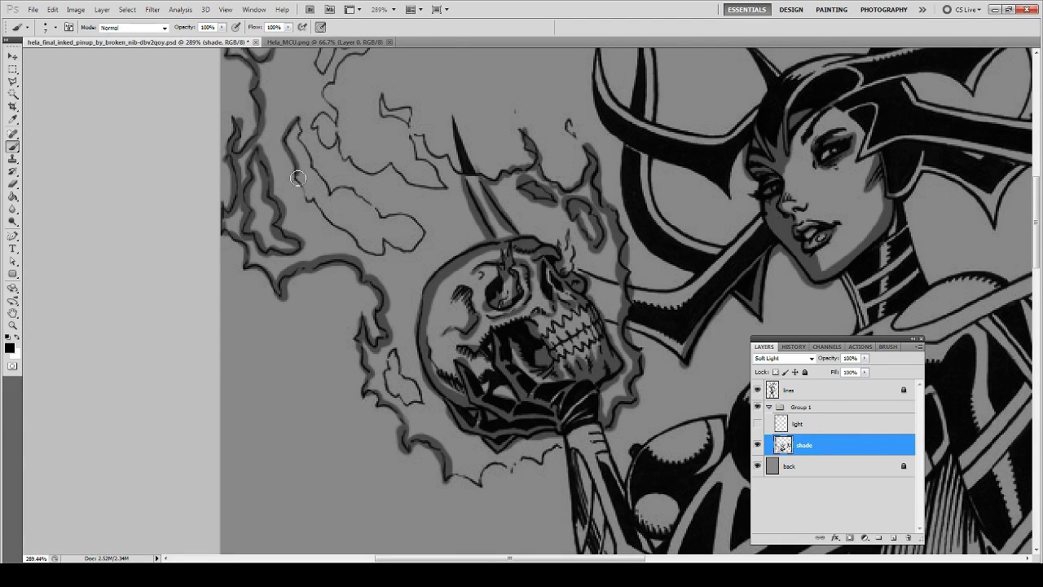
mouse_move(298, 178)
left_mouse_down()
mouse_move(423, 235)
mouse_move(294, 127)
mouse_move(331, 203)
left_mouse_up()
left_click_drag(387, 347, 413, 406)
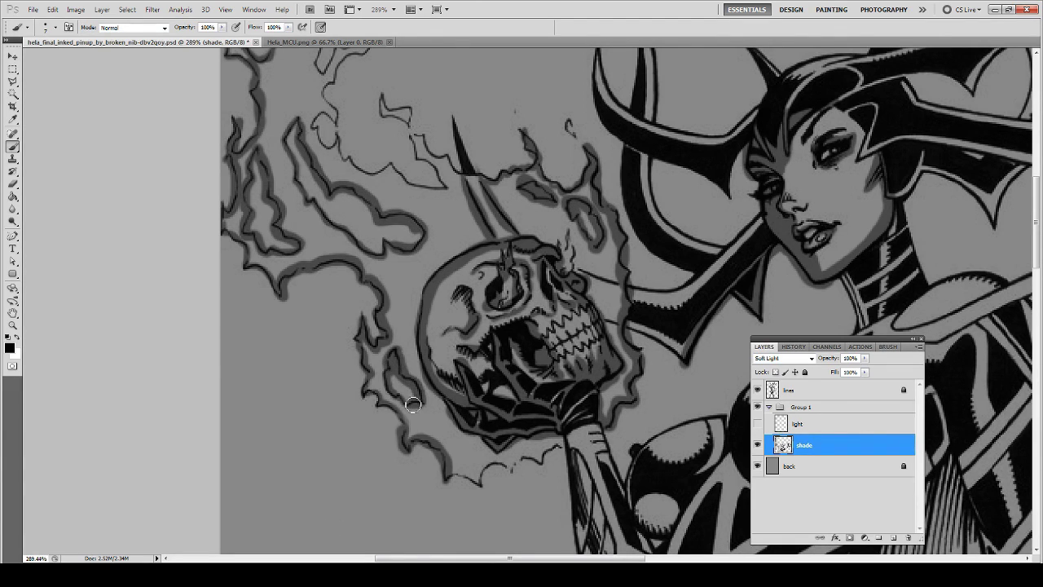
left_click_drag(566, 448, 484, 480)
Add more shadow to the upper-left, right-edge and lower flames near the skull
left_click_drag(397, 114, 498, 371)
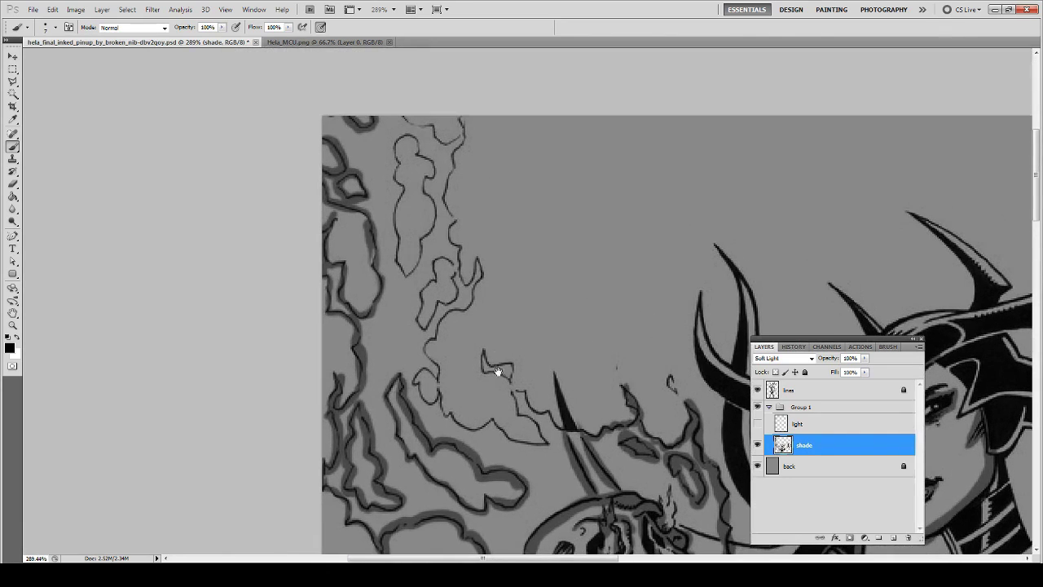
left_click_drag(403, 114, 412, 403)
left_click_drag(553, 448, 440, 404)
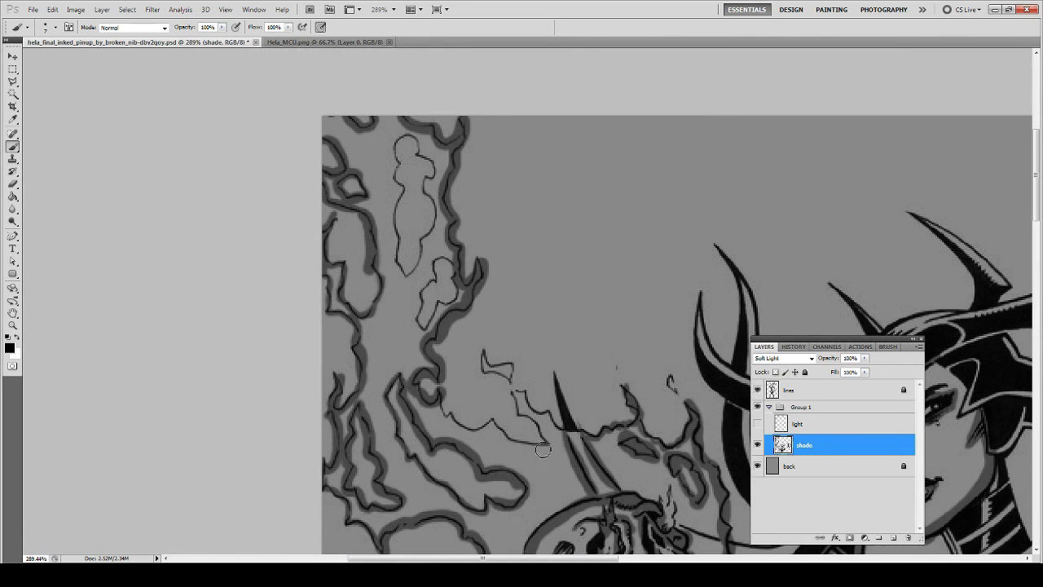
mouse_move(422, 308)
left_mouse_down()
mouse_move(452, 260)
mouse_move(400, 145)
mouse_move(399, 277)
left_mouse_up()
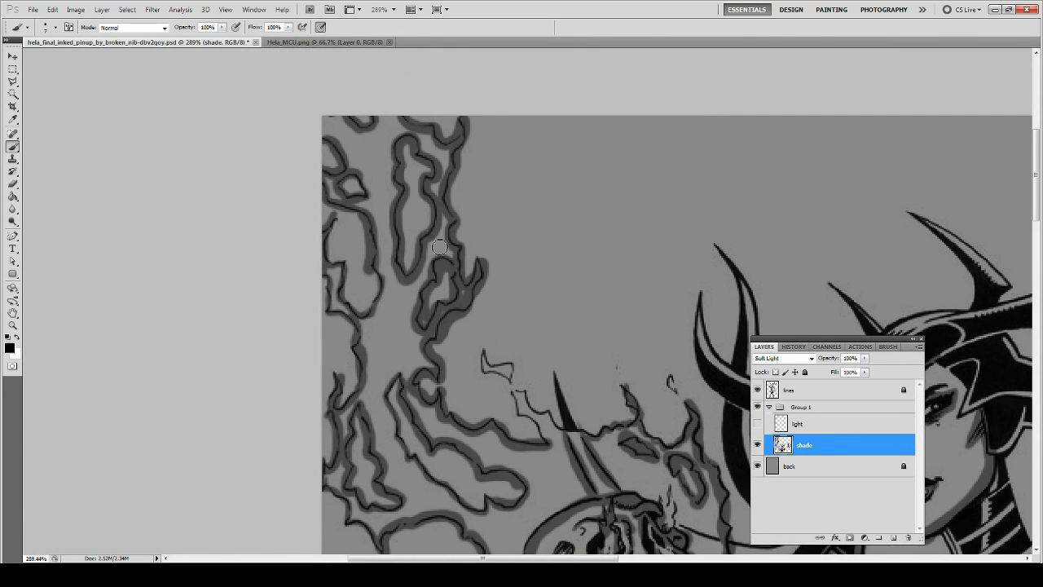
left_click_drag(538, 432, 415, 277)
mouse_move(391, 248)
left_mouse_down()
mouse_move(440, 278)
mouse_move(359, 200)
left_mouse_up()
left_click_drag(489, 326, 244, 310)
left_click_drag(408, 347, 481, 392)
Shade around the horns and neck and along the right horn
left_click_drag(489, 326, 277, 379)
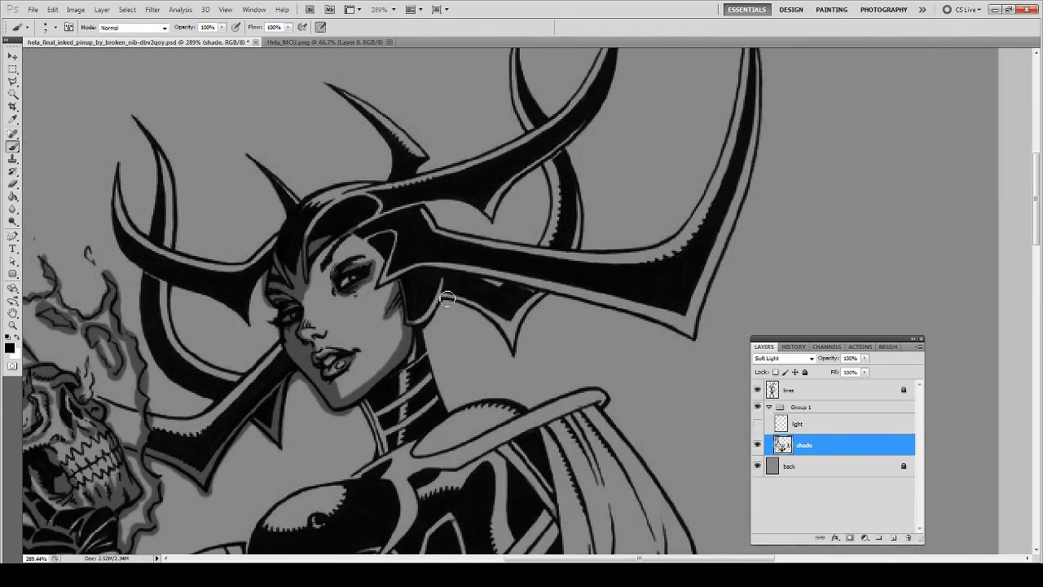
mouse_move(416, 359)
left_mouse_down()
mouse_move(510, 279)
mouse_move(375, 278)
left_mouse_up()
mouse_move(506, 310)
left_mouse_down()
mouse_move(359, 277)
mouse_move(538, 343)
left_mouse_up()
left_click_drag(505, 163, 361, 314)
left_click_drag(453, 155, 399, 448)
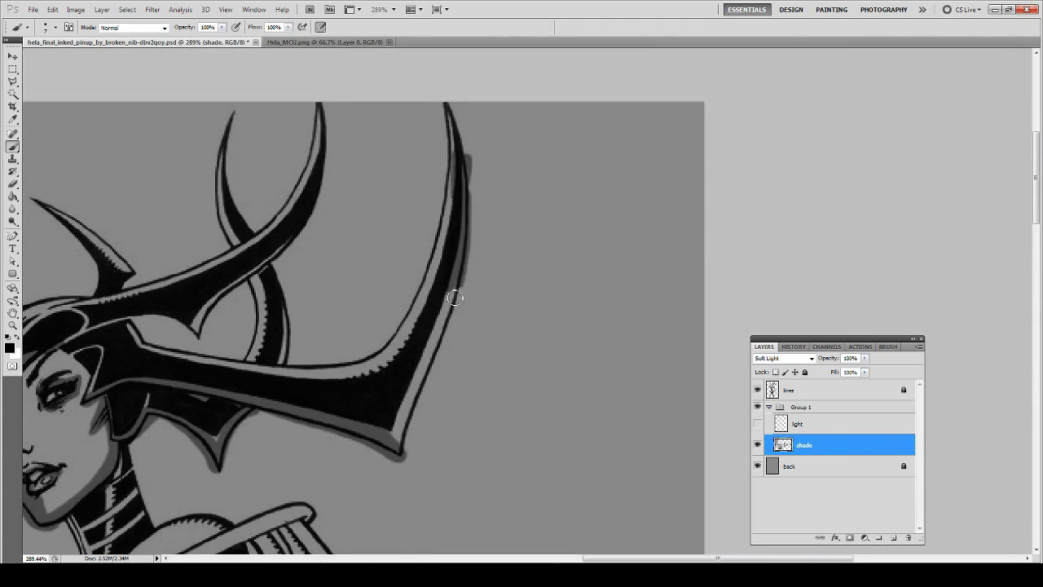
Touch up the horn and face shading, briefly switching to the Eraser and back to the Brush
key("e")
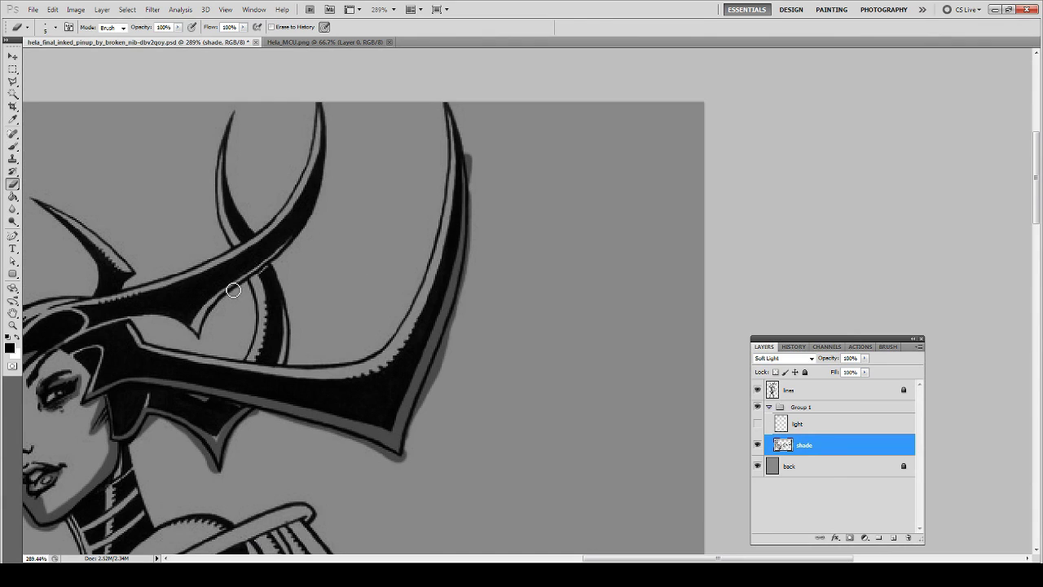
key("b")
mouse_move(233, 290)
left_mouse_down()
mouse_move(196, 334)
mouse_move(302, 228)
left_mouse_up()
left_click_drag(82, 391, 505, 221)
Shade the torso and paint a shadow band down the cape's left edge
left_click_drag(326, 310, 334, 236)
mouse_move(300, 383)
left_mouse_down()
mouse_move(332, 302)
mouse_move(315, 373)
mouse_move(448, 234)
mouse_move(435, 147)
mouse_move(107, 298)
left_mouse_up()
left_click_drag(342, 106, 361, 350)
mouse_move(391, 146)
left_mouse_down()
mouse_move(366, 361)
mouse_move(422, 289)
mouse_move(415, 98)
left_mouse_up()
left_click_drag(408, 326, 489, 139)
Shade the braid, the cape line and the upper torso
mouse_move(391, 179)
left_mouse_down()
mouse_move(463, 415)
mouse_move(431, 383)
left_mouse_up()
mouse_move(407, 252)
left_mouse_down()
mouse_move(410, 424)
mouse_move(377, 195)
mouse_move(333, 274)
mouse_move(342, 391)
mouse_move(383, 277)
left_mouse_up()
left_click_drag(384, 226, 652, 438)
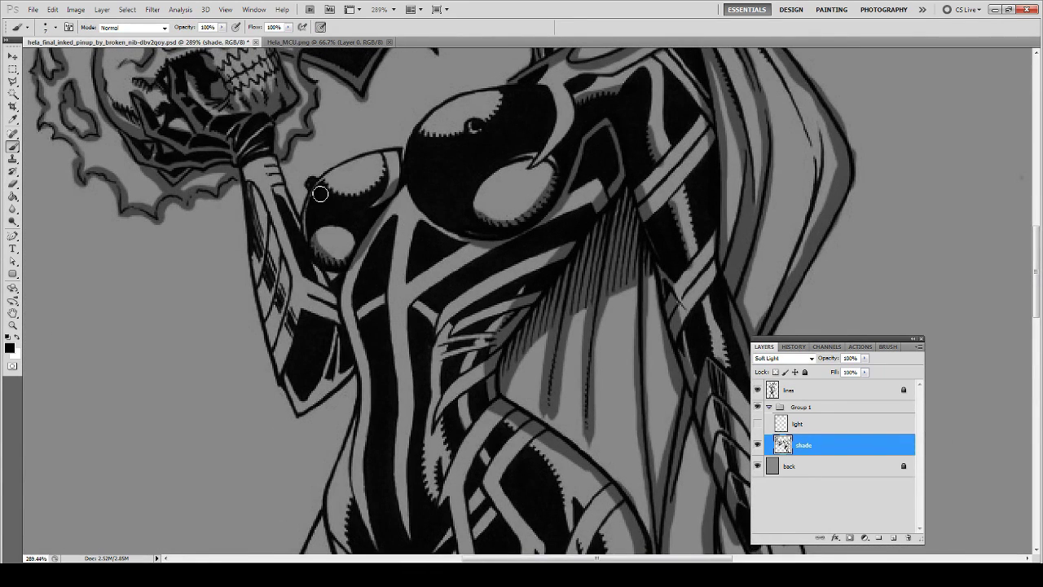
mouse_move(320, 193)
left_mouse_down()
mouse_move(408, 195)
mouse_move(351, 350)
left_mouse_up()
mouse_move(391, 449)
left_mouse_down()
mouse_move(391, 205)
mouse_move(358, 408)
left_mouse_up()
Shade the left thigh, including its inner edge
left_click_drag(366, 500, 366, 256)
left_click_drag(359, 188, 370, 334)
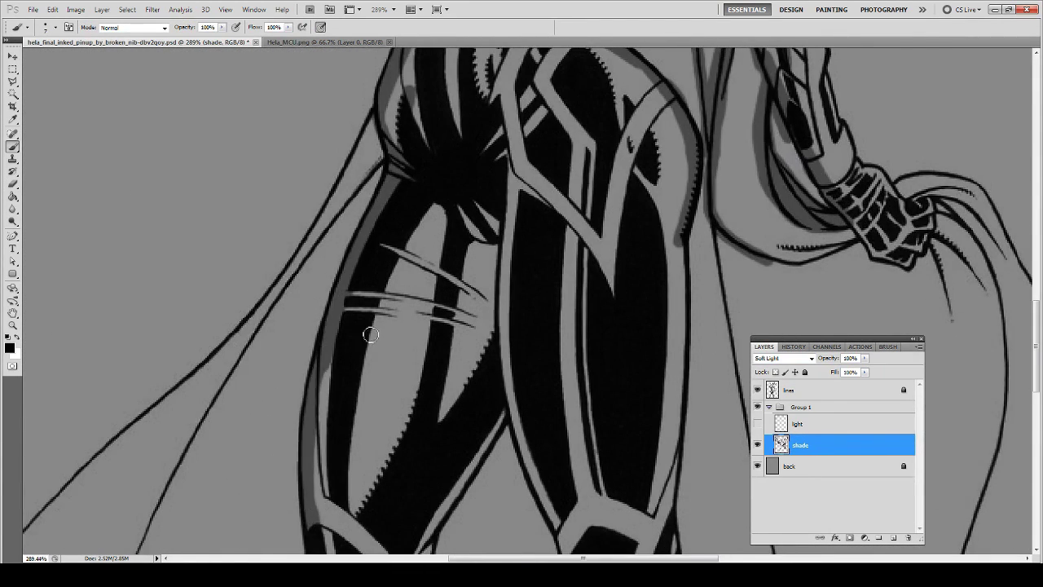
left_click_drag(371, 457, 371, 212)
left_click_drag(358, 334, 383, 449)
left_click_drag(440, 204, 346, 432)
left_click_drag(423, 138, 359, 400)
left_click_drag(367, 359, 401, 249)
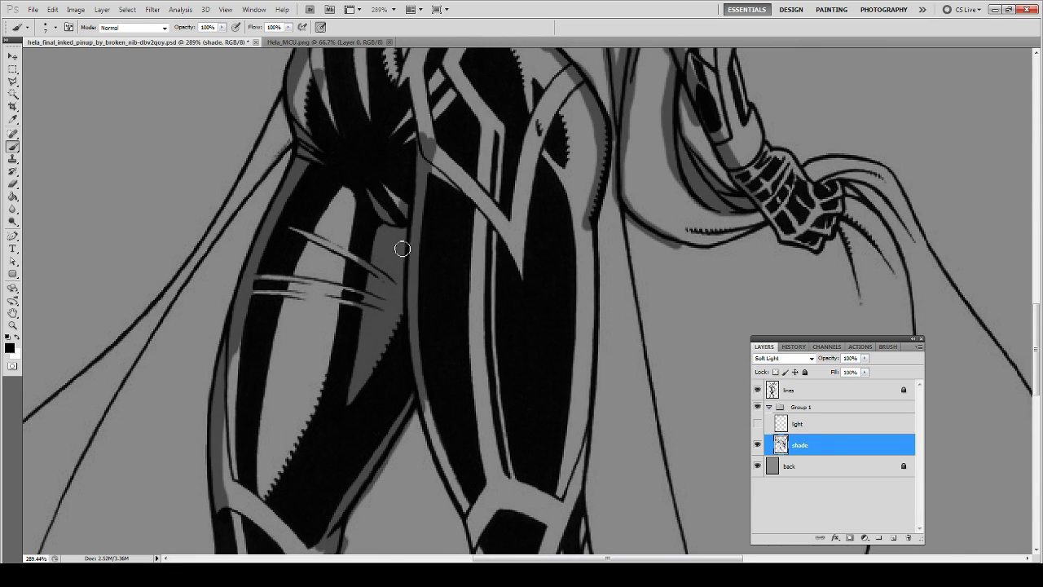
left_click_drag(391, 192, 249, 415)
Shade the lower legs with strokes along both legs
left_click_drag(244, 489, 232, 335)
left_click_drag(350, 554, 350, 321)
left_click_drag(408, 155, 335, 391)
left_click_drag(350, 449, 350, 275)
mouse_move(342, 350)
left_mouse_down()
mouse_move(530, 414)
mouse_move(574, 261)
left_mouse_up()
left_click_drag(489, 245, 395, 473)
mouse_move(440, 326)
left_mouse_down()
mouse_move(396, 205)
mouse_move(456, 521)
left_mouse_up()
mouse_move(489, 473)
left_mouse_down()
mouse_move(546, 313)
mouse_move(513, 81)
left_mouse_up()
mouse_move(530, 334)
left_mouse_down()
mouse_move(586, 361)
mouse_move(296, 431)
left_mouse_up()
Finish the leg shading, zoom to fit, and save the document with maximum compatibility
left_click_drag(489, 359, 619, 252)
key("ctrl+0")
key("ctrl+s")
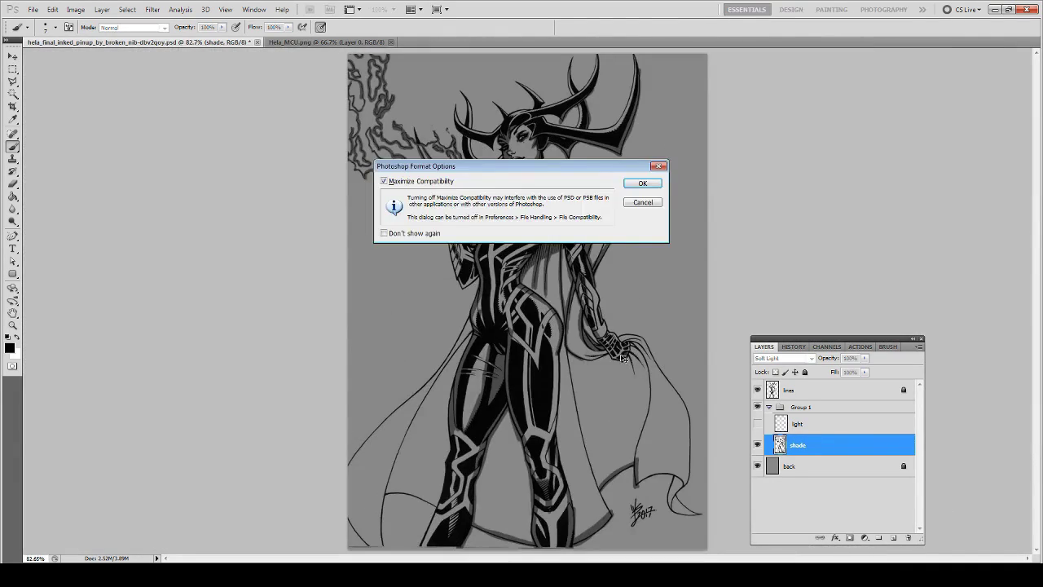
key("Return")
Darken the arm, left thigh, lower-left cape and right leg edge, using a size-20 brush
left_click_drag(468, 216, 454, 228)
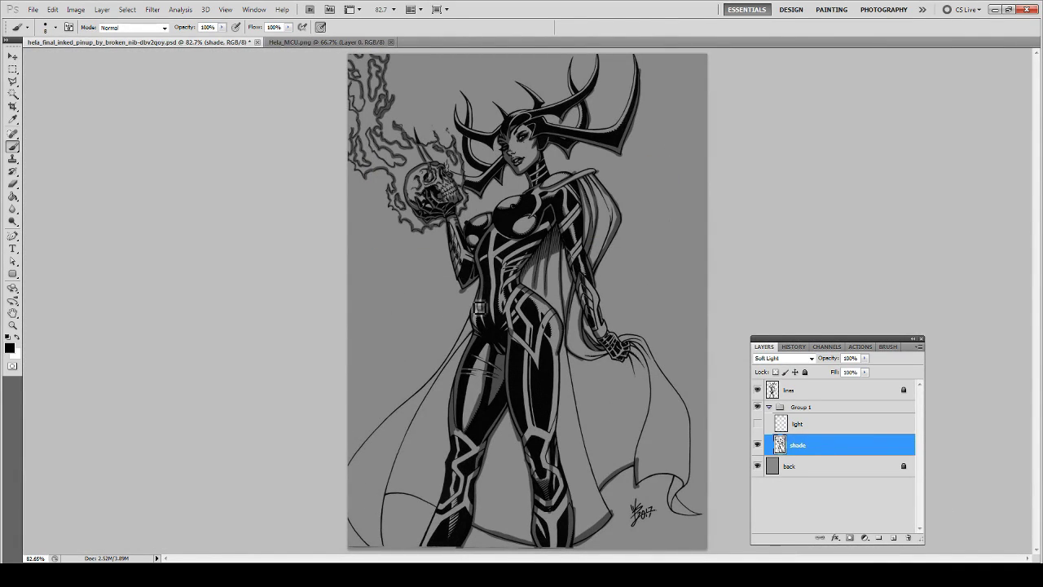
left_click_drag(391, 489, 409, 453)
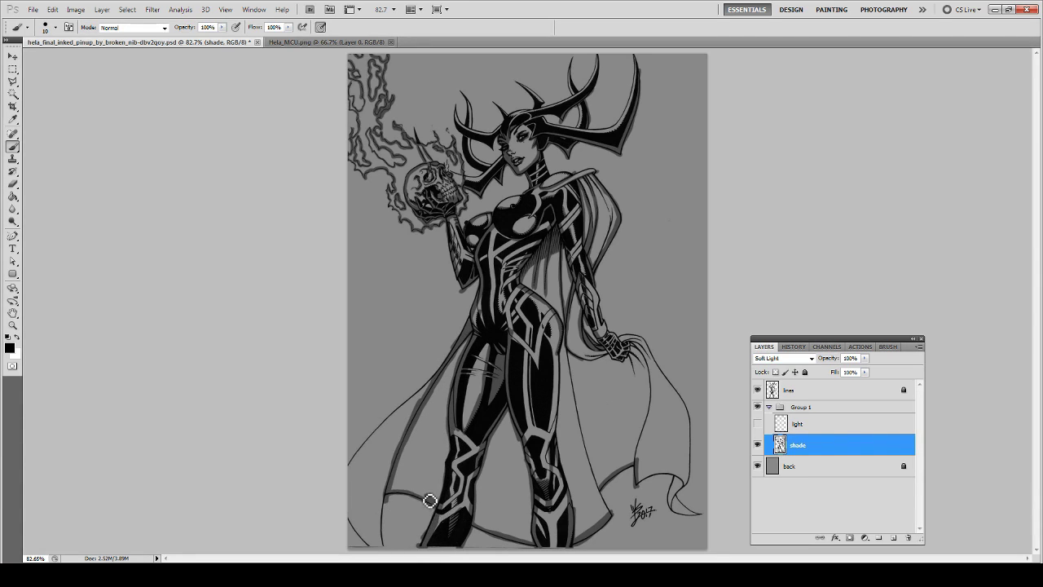
key("bracketright")
mouse_move(431, 500)
left_mouse_down()
mouse_move(387, 501)
mouse_move(408, 412)
left_mouse_up()
mouse_move(517, 416)
left_mouse_down()
mouse_move(528, 538)
mouse_move(479, 529)
mouse_move(489, 542)
left_mouse_up()
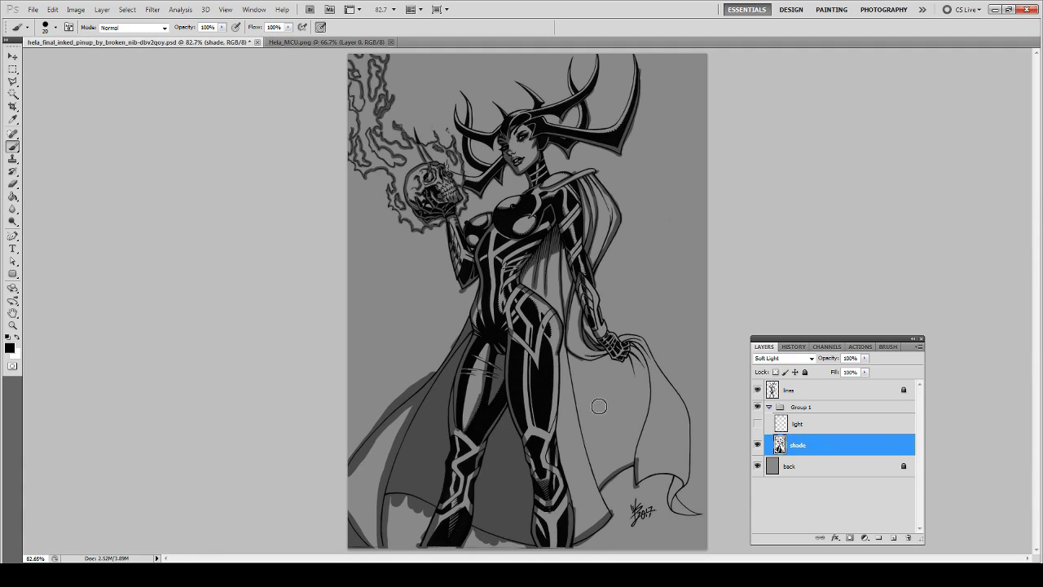
left_click_drag(571, 359, 607, 513)
key("bracketleft")
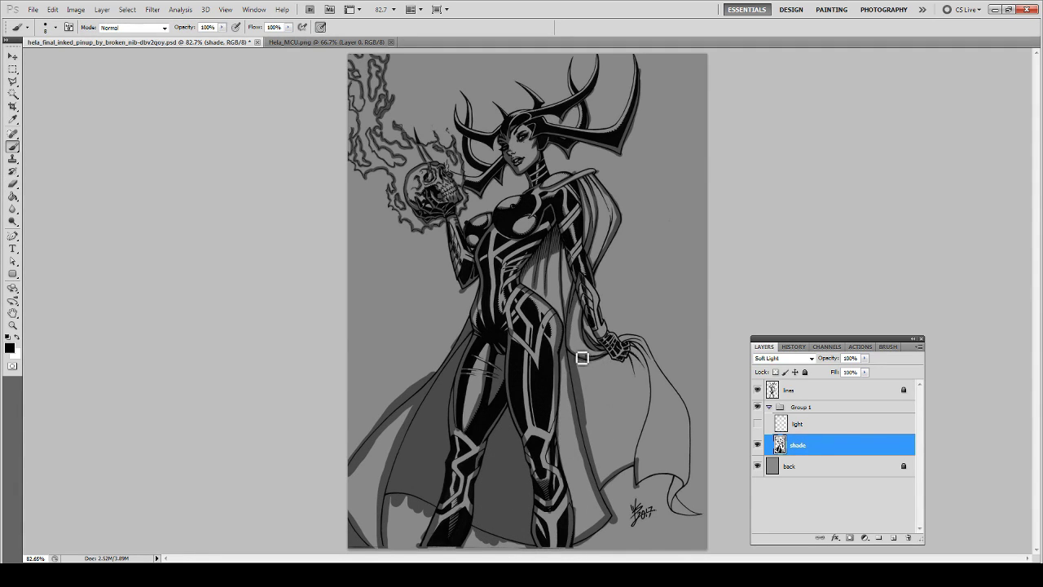
Shade down the right side of the cape and right leg, redoing one stroke
left_click_drag(635, 364, 653, 423)
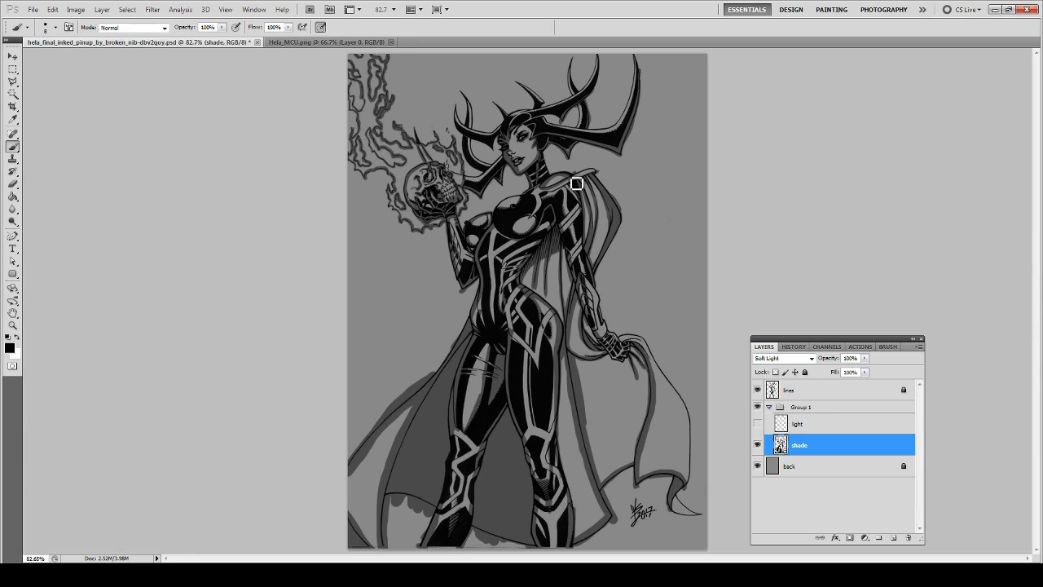
key("bracketright")
key("bracketright")
key("bracketright")
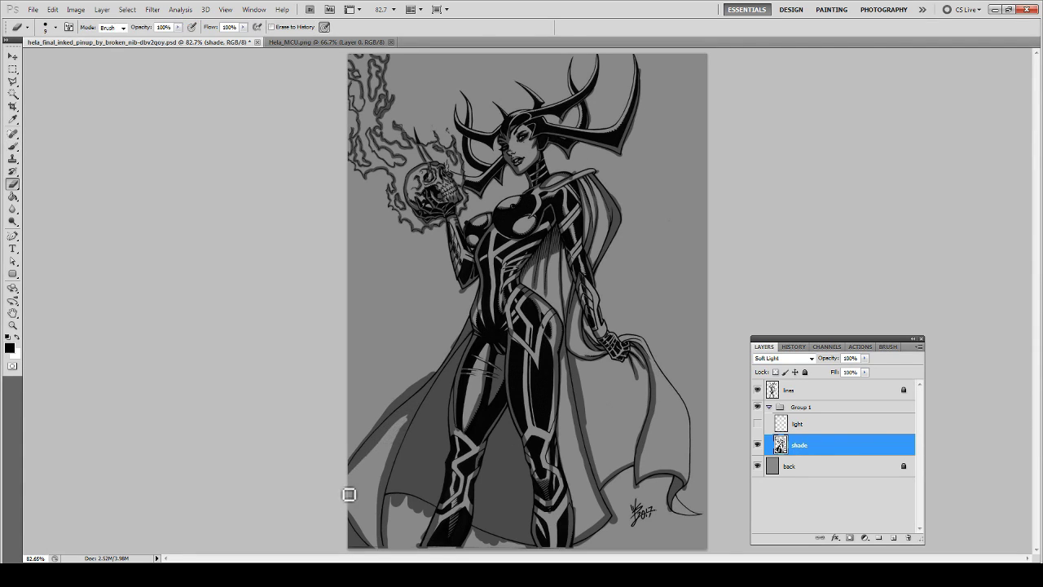
left_click_drag(594, 368, 605, 479)
key("ctrl+z")
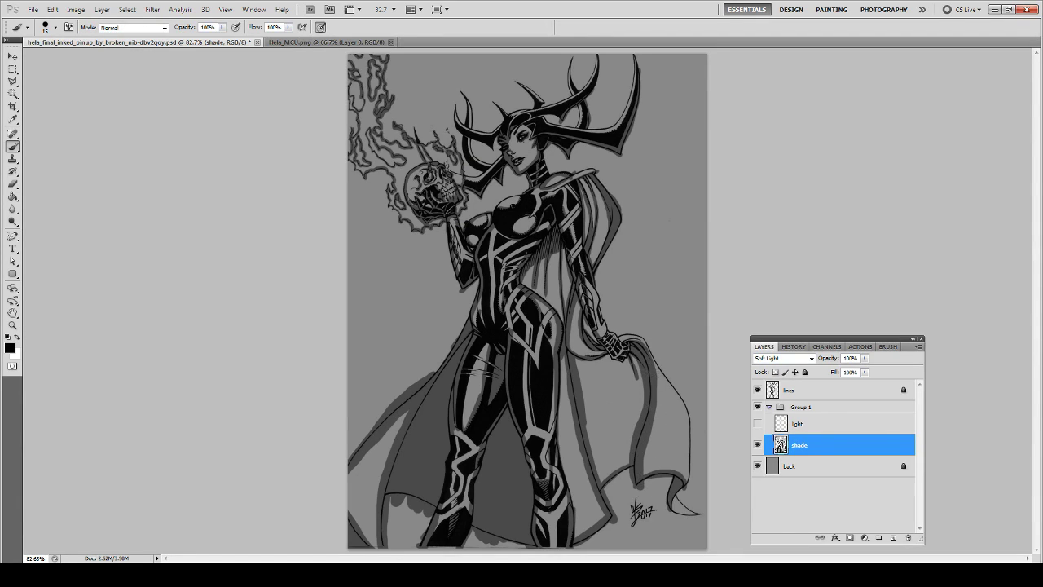
left_click_drag(568, 359, 586, 530)
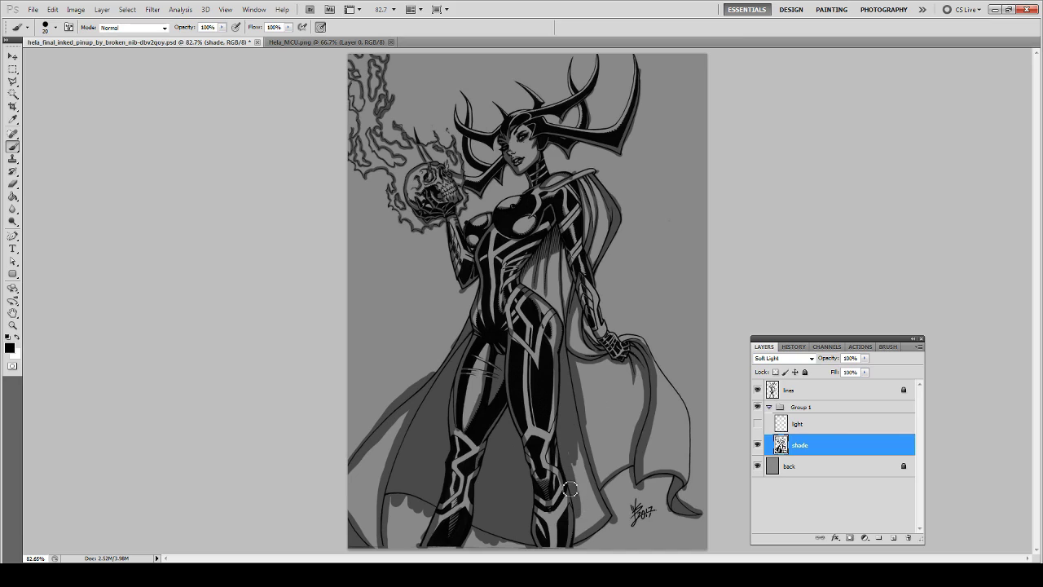
Show the light layer and paint white strokes on the cape, undoing one patch
left_click(806, 424)
left_click(757, 423)
key("x")
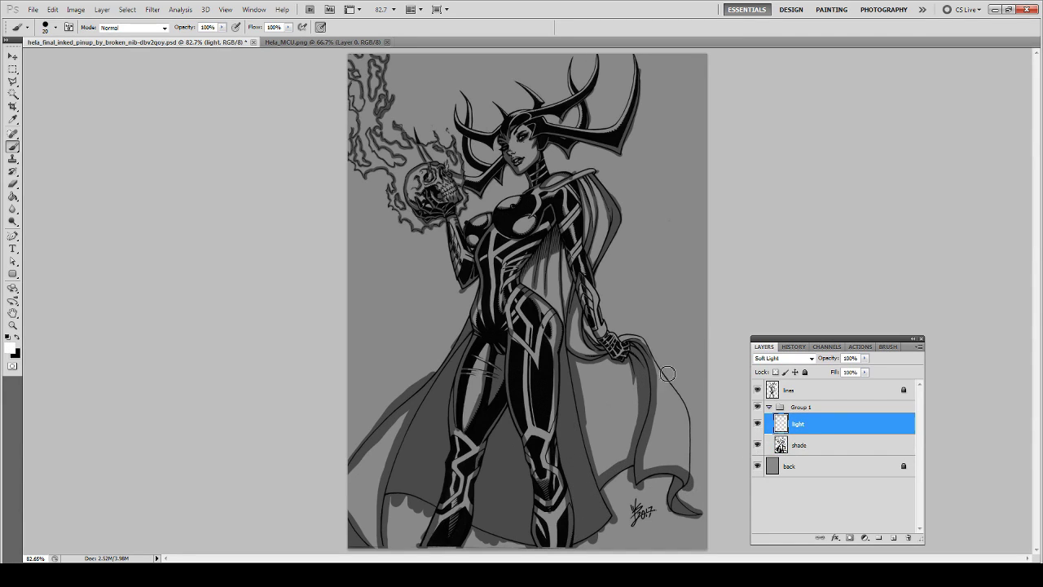
left_click_drag(668, 367, 688, 471)
left_click_drag(604, 373, 611, 452)
left_click_drag(395, 440, 379, 495)
key("ctrl+z")
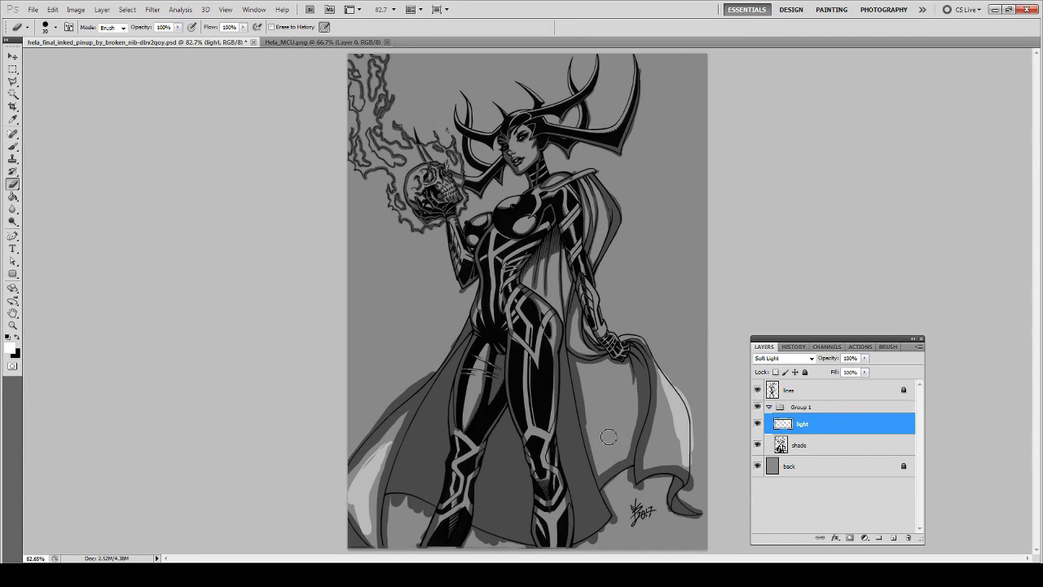
Paint white highlights along both legs with a smaller brush, undoing the last one
key("bracketleft")
key("bracketleft")
key("bracketleft")
left_click_drag(543, 309, 540, 450)
left_click_drag(556, 494, 544, 542)
mouse_move(456, 527)
left_mouse_down()
mouse_move(486, 376)
mouse_move(463, 500)
left_mouse_up()
key("ctrl+z")
Add white highlights on the chest, shoulder and down the torso
left_click_drag(533, 225, 586, 175)
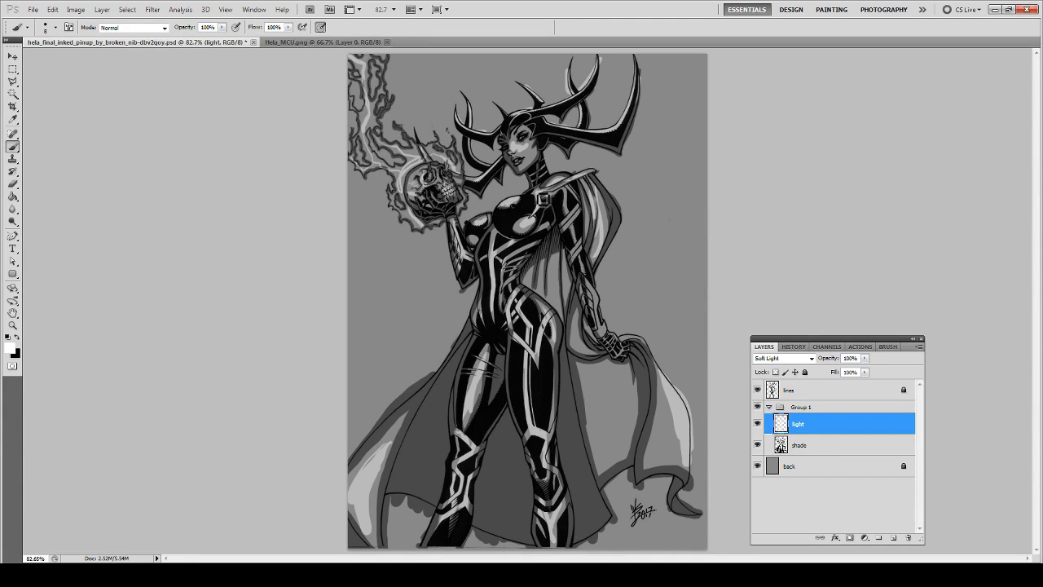
left_click_drag(551, 276, 556, 330)
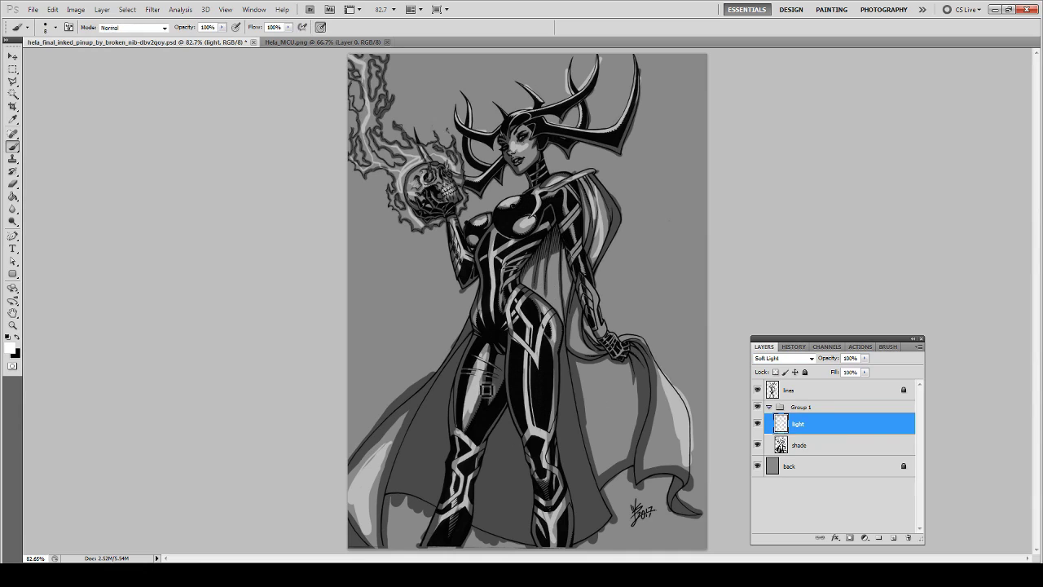
left_click_drag(487, 390, 482, 395)
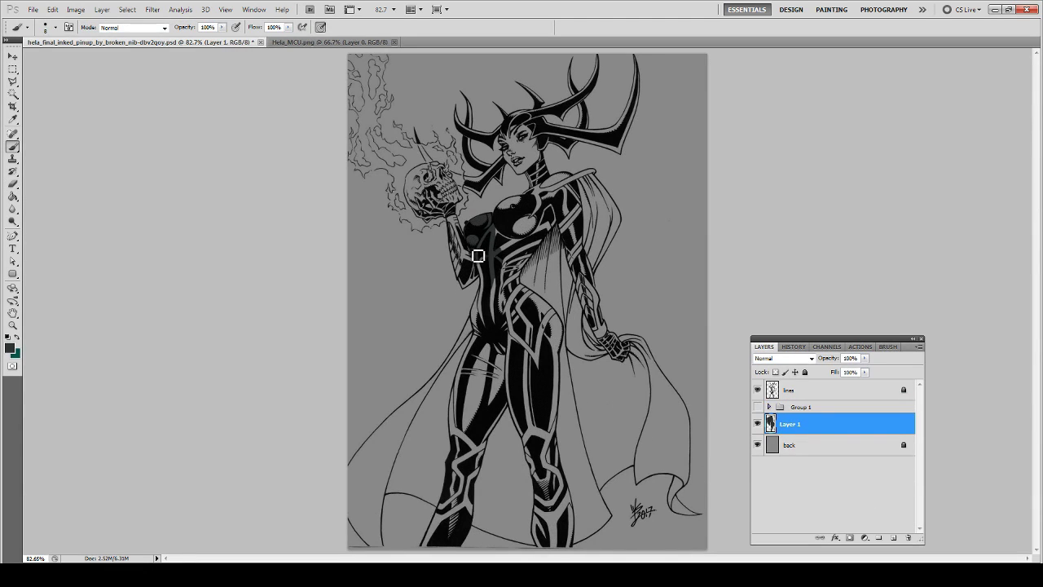
Finish a chest stroke, add a 'ref' layer of dark and teal swatches, and save
mouse_move(478, 256)
left_mouse_down()
mouse_move(462, 246)
mouse_move(472, 277)
left_mouse_up()
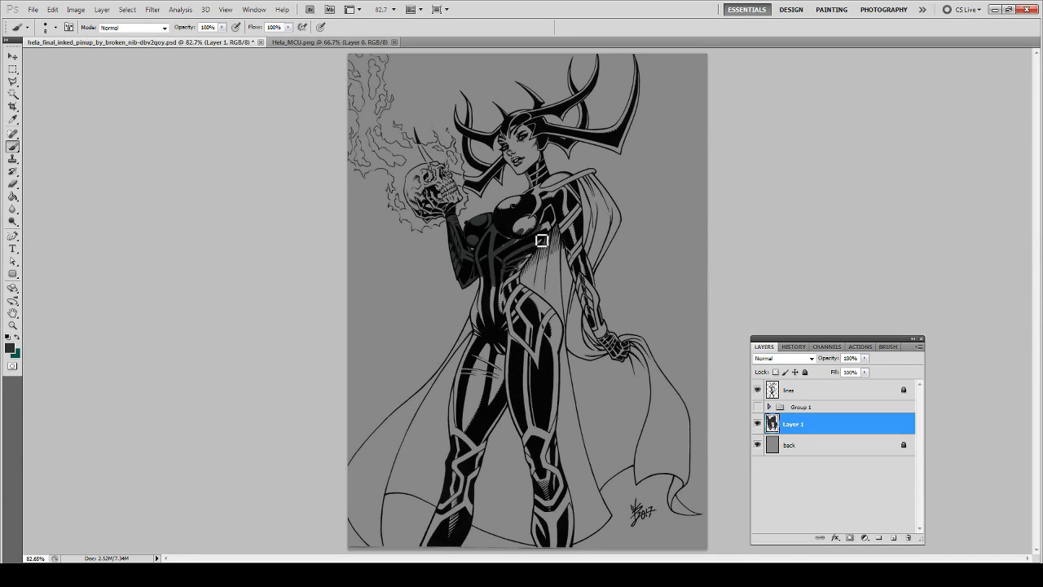
key("ctrl+alt+shift+n")
type("ref")
left_click_drag(682, 70, 691, 90)
key("i")
left_click(1014, 345)
key("b")
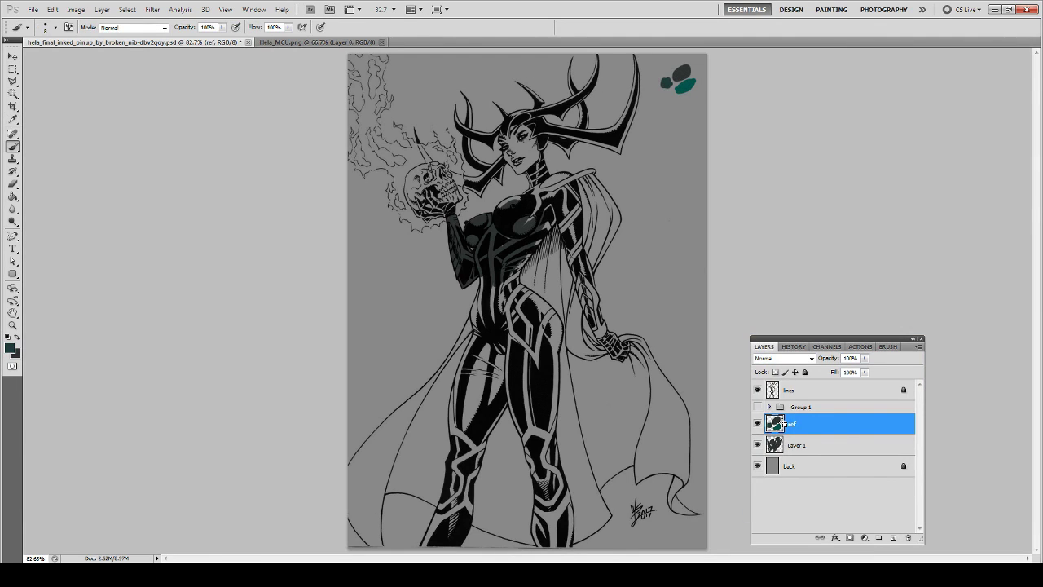
key("ctrl+s")
On Layer 1, paint dark grey tone over the thighs and hips
key("alt+bracketleft")
key("ctrl+plus")
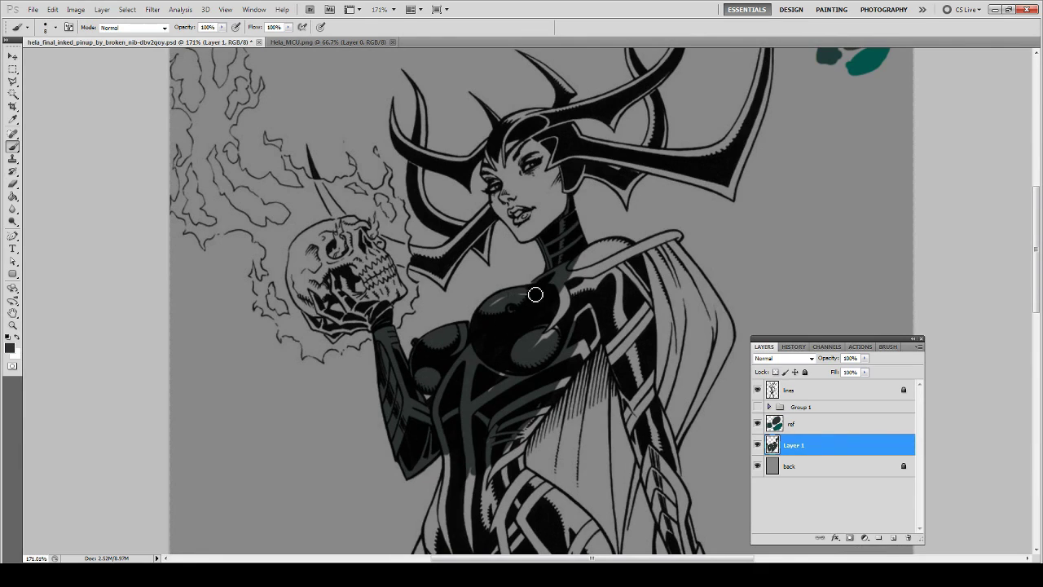
left_click_drag(438, 528, 486, 349)
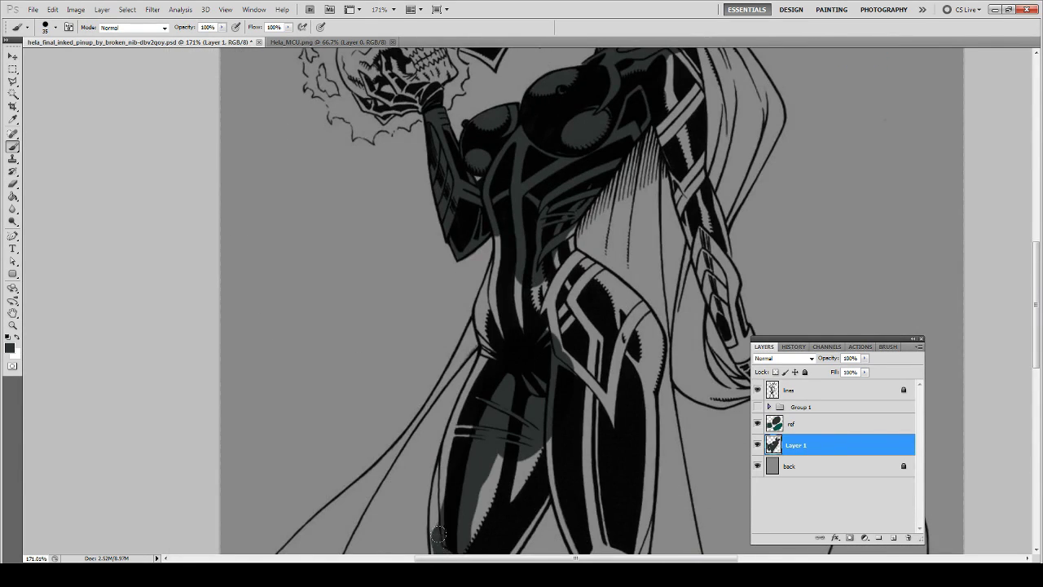
left_click_drag(450, 418, 515, 463)
left_click_drag(530, 297, 587, 244)
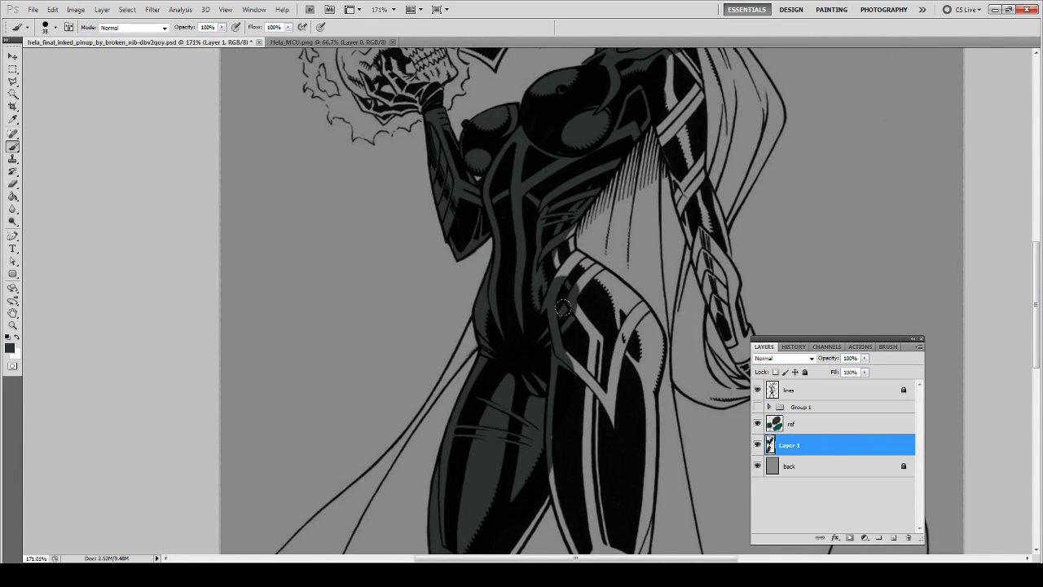
mouse_move(636, 349)
left_mouse_down()
mouse_move(600, 153)
mouse_move(571, 343)
left_mouse_up()
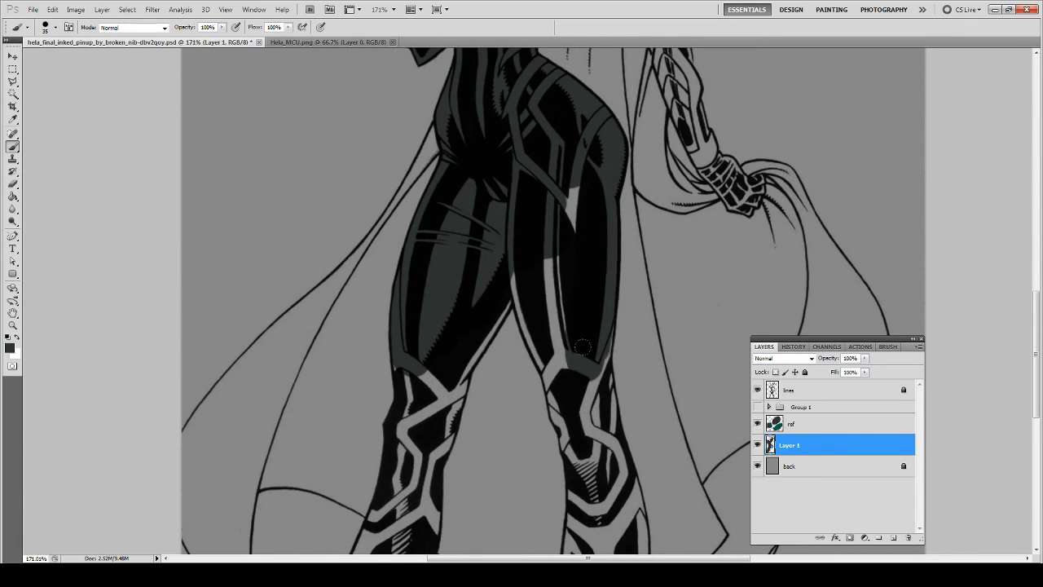
left_click_drag(570, 196, 522, 383)
Erase stray paint by the left knee, then darken the shins, right knee and hand
key("e")
mouse_move(440, 383)
left_mouse_down()
mouse_move(493, 361)
mouse_move(541, 251)
left_mouse_up()
key("b")
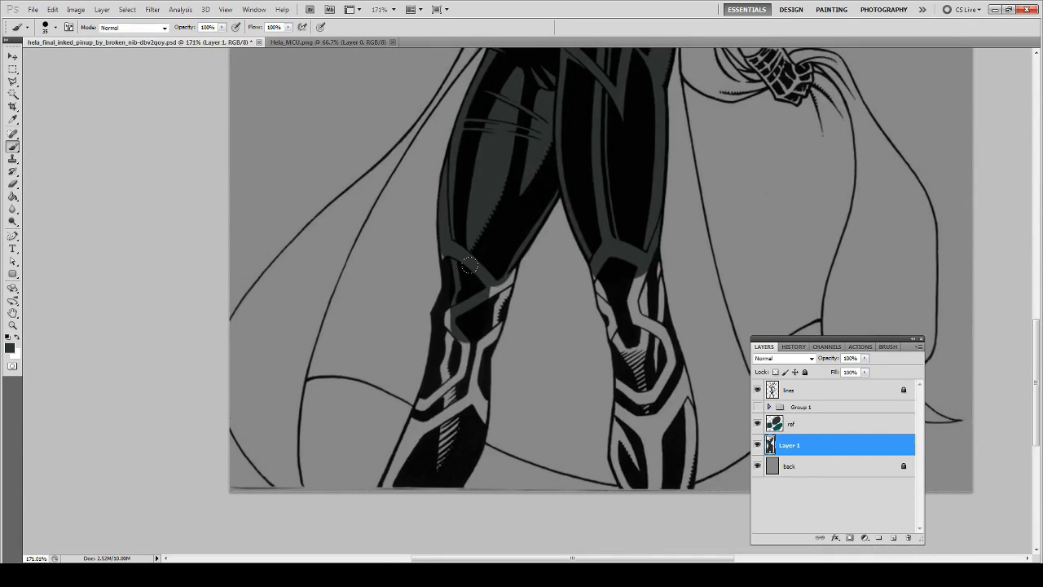
left_click_drag(448, 301, 391, 481)
left_click_drag(506, 277, 469, 408)
mouse_move(648, 404)
left_mouse_down()
mouse_move(637, 267)
mouse_move(628, 481)
left_mouse_up()
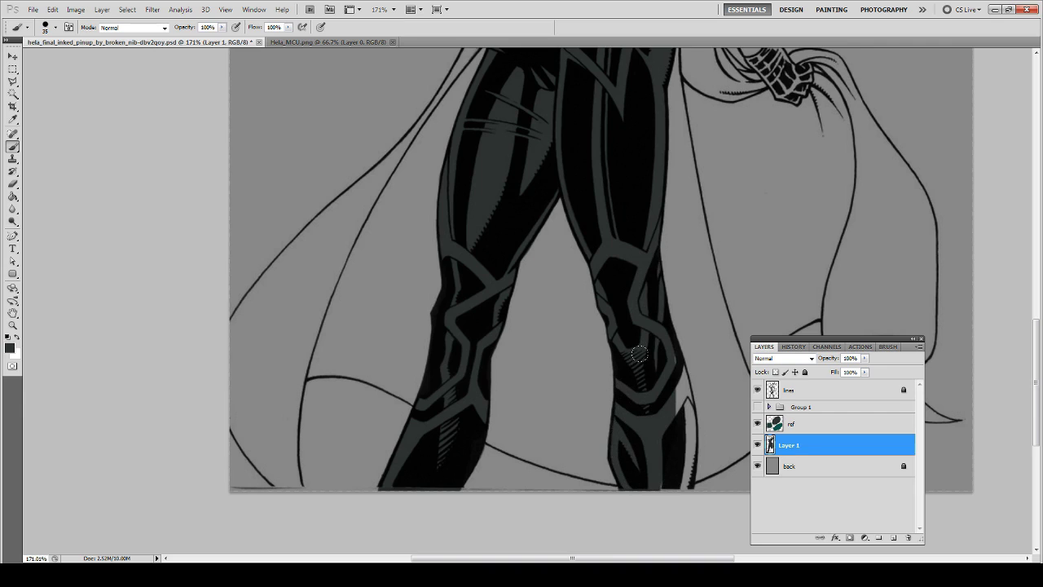
left_click_drag(640, 351, 689, 481)
mouse_move(578, 480)
left_mouse_down()
mouse_move(468, 189)
mouse_move(521, 407)
mouse_move(483, 285)
mouse_move(529, 371)
mouse_move(499, 312)
left_mouse_up()
mouse_move(516, 357)
left_mouse_down()
mouse_move(513, 314)
mouse_move(518, 338)
left_mouse_up()
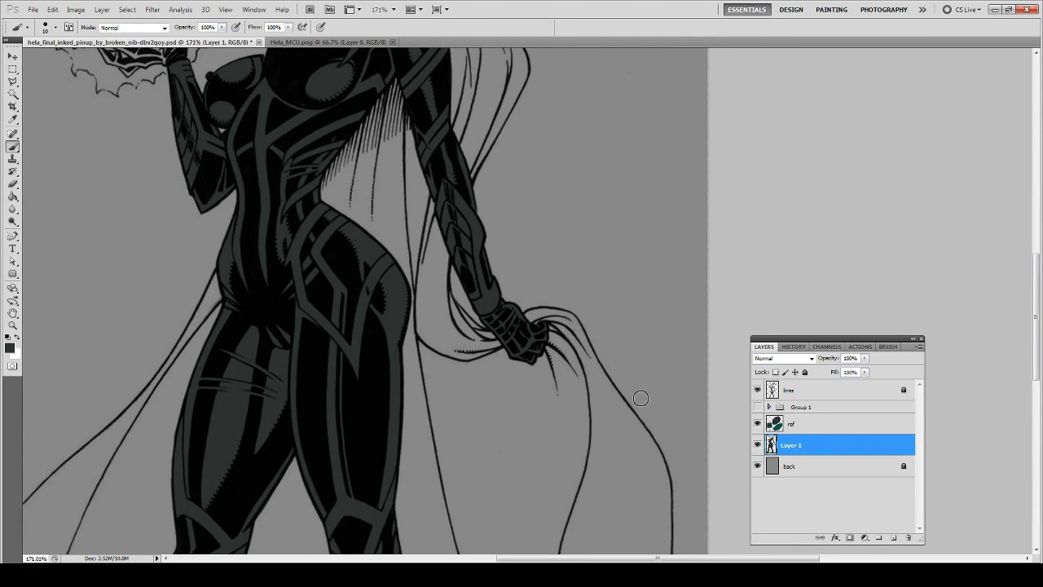
Paint the neck collar and the left horn's inner bands in dark tone
key("ctrl+0")
left_click_drag(489, 249, 545, 253)
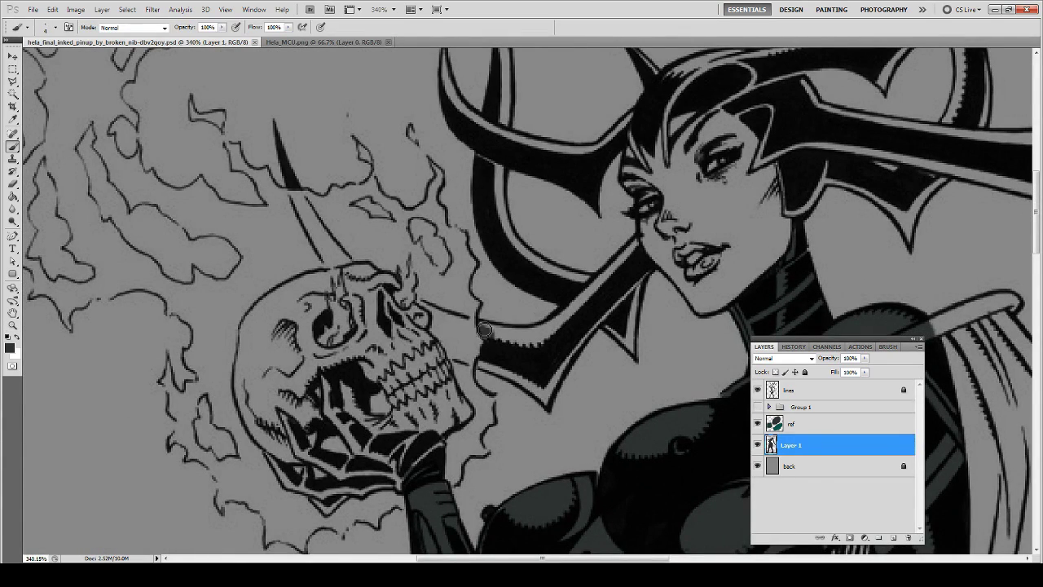
mouse_move(532, 390)
left_mouse_down()
mouse_move(619, 285)
mouse_move(522, 342)
mouse_move(620, 253)
mouse_move(633, 299)
left_mouse_up()
mouse_move(489, 155)
left_mouse_down()
mouse_move(524, 239)
mouse_move(571, 269)
left_mouse_up()
scroll(498, 270, "up", 3)
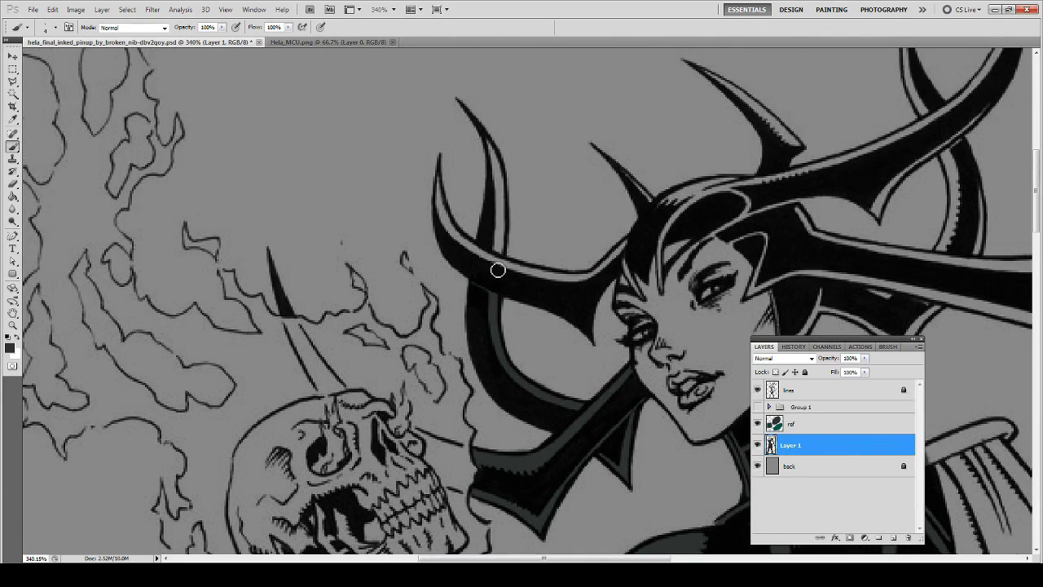
left_click_drag(493, 140, 500, 221)
mouse_move(444, 176)
left_mouse_down()
mouse_move(440, 212)
mouse_move(631, 245)
mouse_move(628, 268)
left_mouse_up()
Darken the remaining headdress bands, middle and vertical horns, and the spike below
scroll(633, 291, "up", 1)
scroll(629, 269, "right", 2)
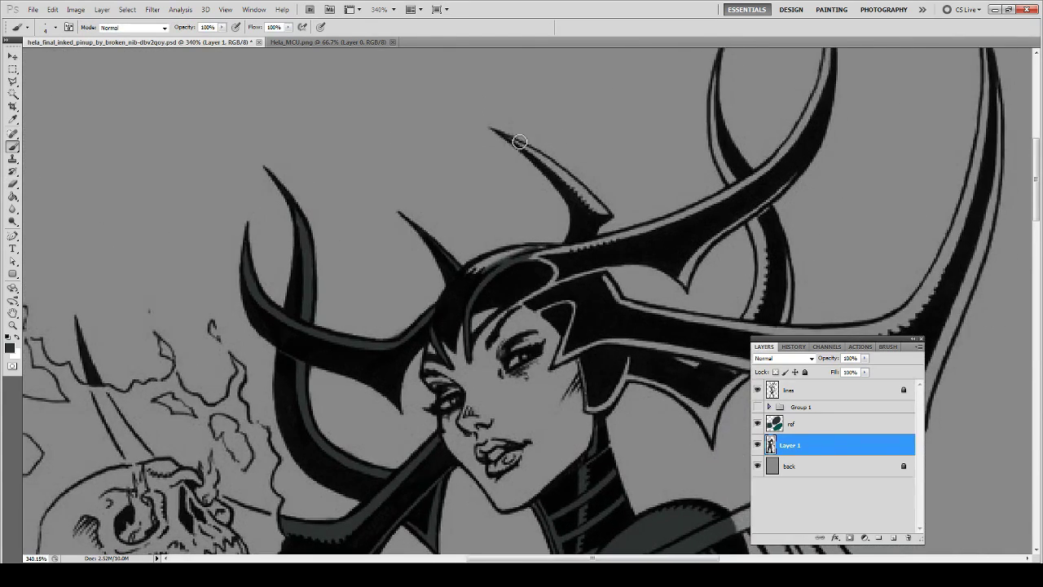
left_click_drag(604, 139, 575, 187)
left_click_drag(554, 249, 504, 298)
scroll(503, 299, "down", 2)
scroll(521, 278, "left", 1)
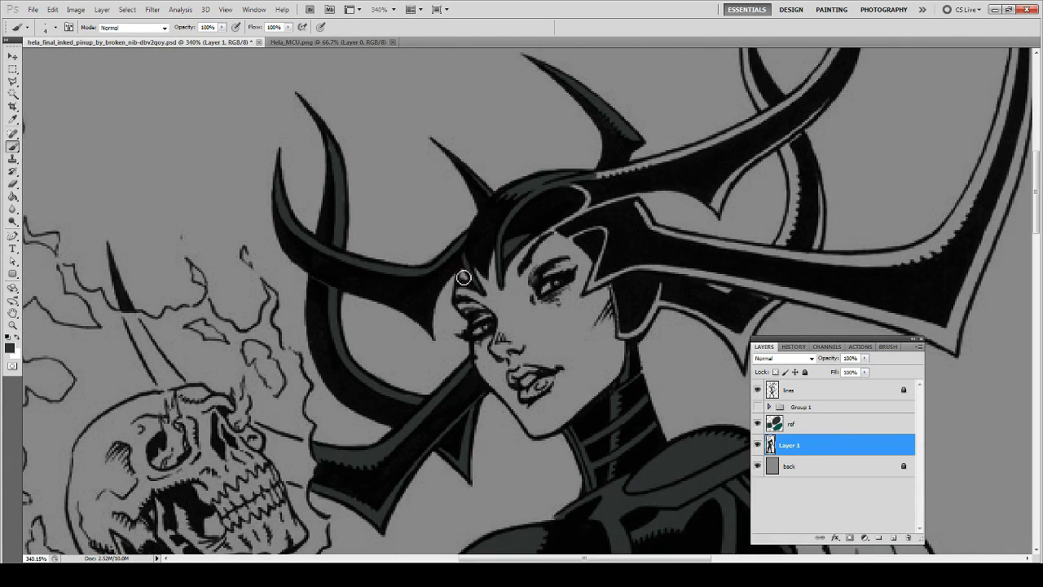
scroll(528, 229, "right", 2)
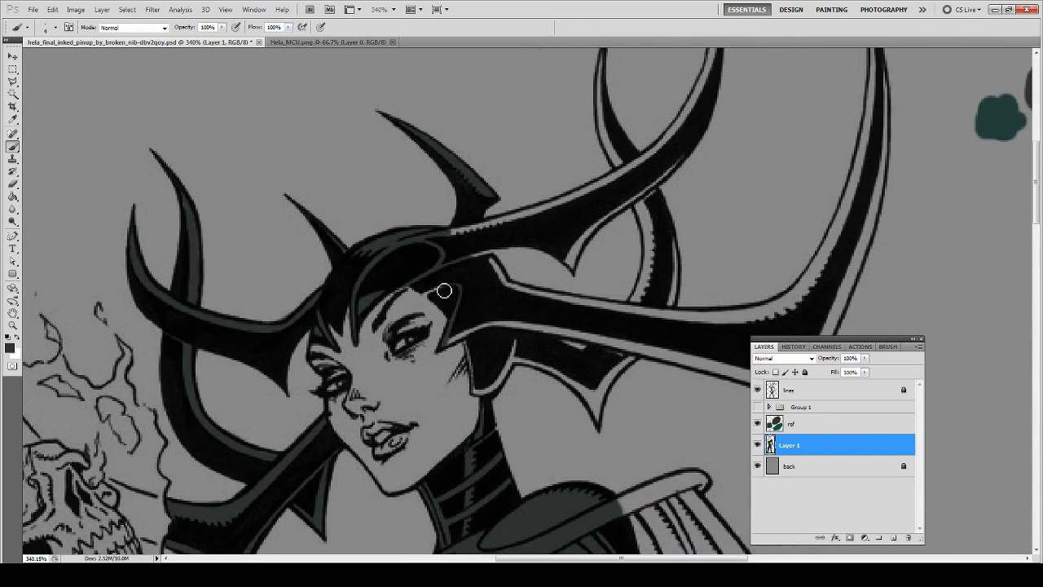
mouse_move(464, 236)
left_mouse_down()
mouse_move(636, 171)
mouse_move(615, 217)
left_mouse_up()
scroll(615, 217, "up", 3)
left_click_drag(598, 141, 509, 326)
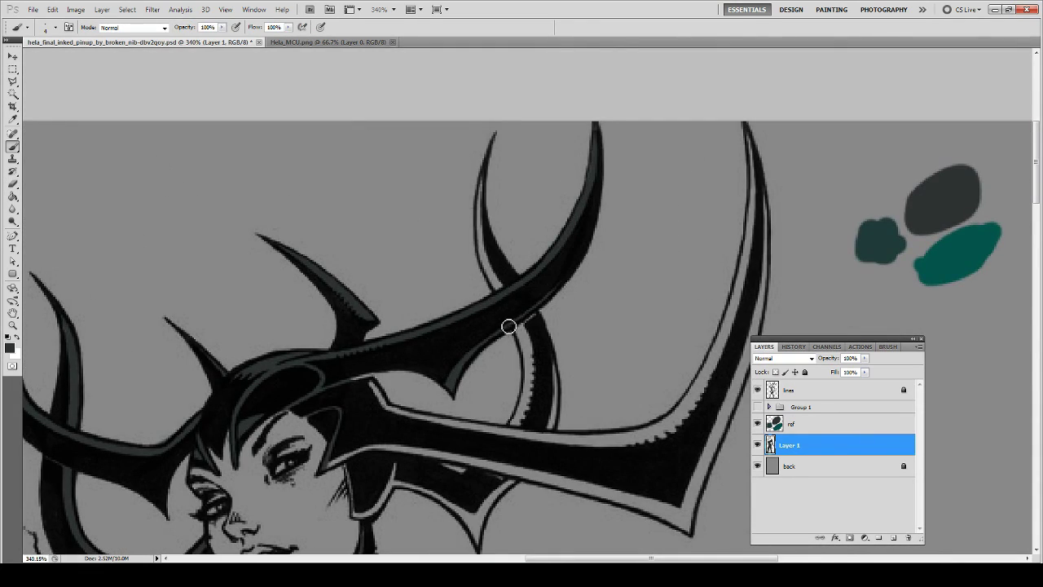
scroll(495, 262, "down", 3)
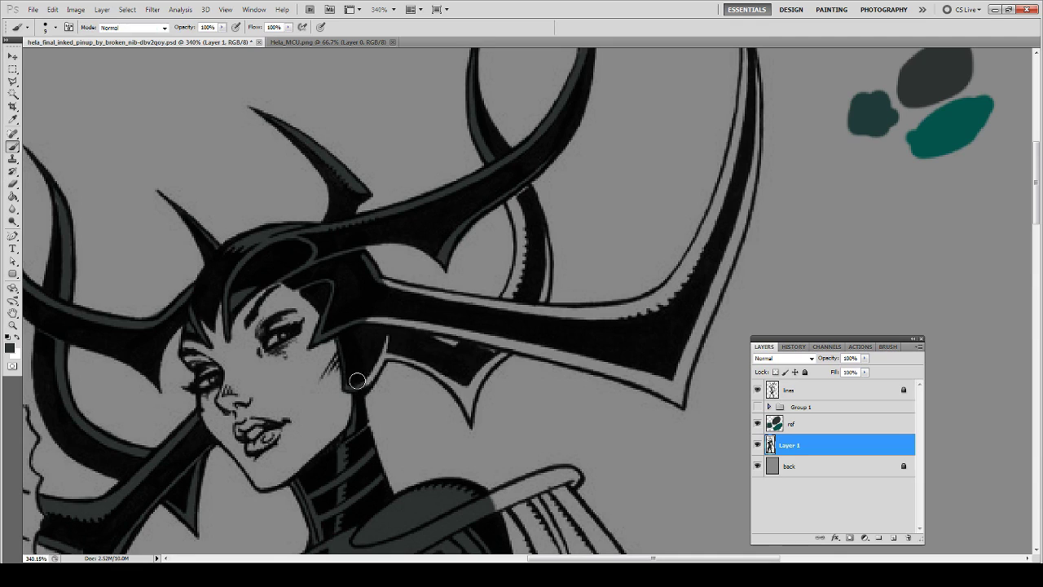
left_click_drag(349, 380, 419, 361)
mouse_move(522, 196)
left_mouse_down()
mouse_move(496, 343)
mouse_move(384, 356)
mouse_move(606, 144)
mouse_move(592, 257)
mouse_move(465, 431)
left_mouse_up()
key("e")
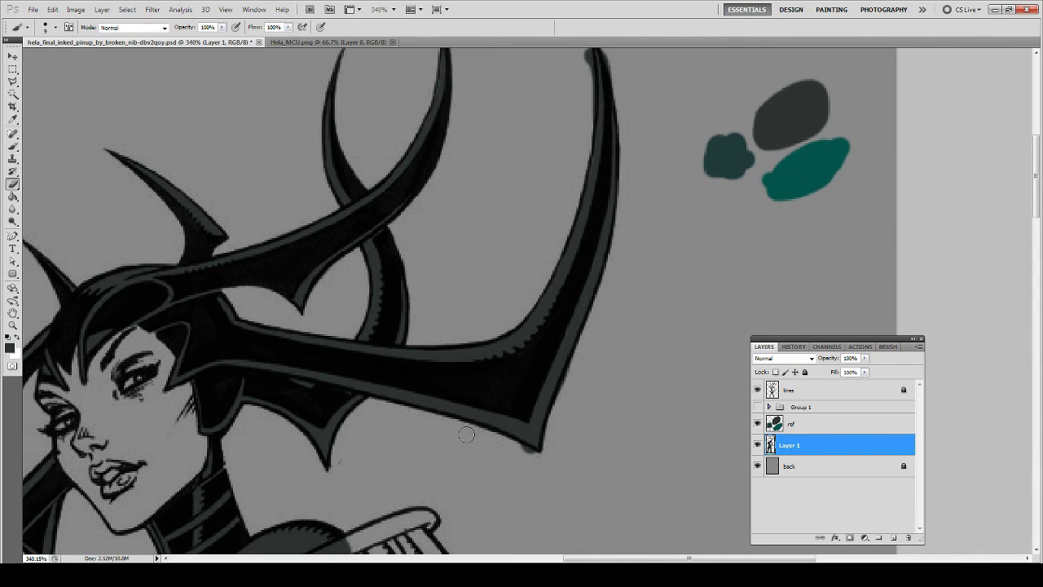
scroll(526, 165, "up", 2)
key("ctrl+0")
Merge light copy, shade copy and Layer 1, add a new layer, and sample teal
left_click(570, 180, "ctrl")
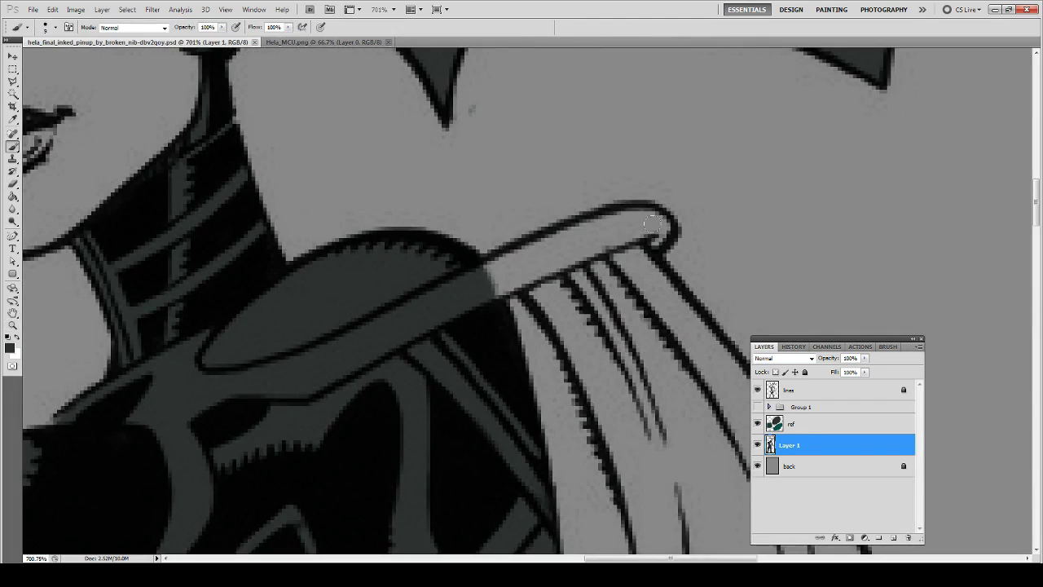
key("ctrl+0")
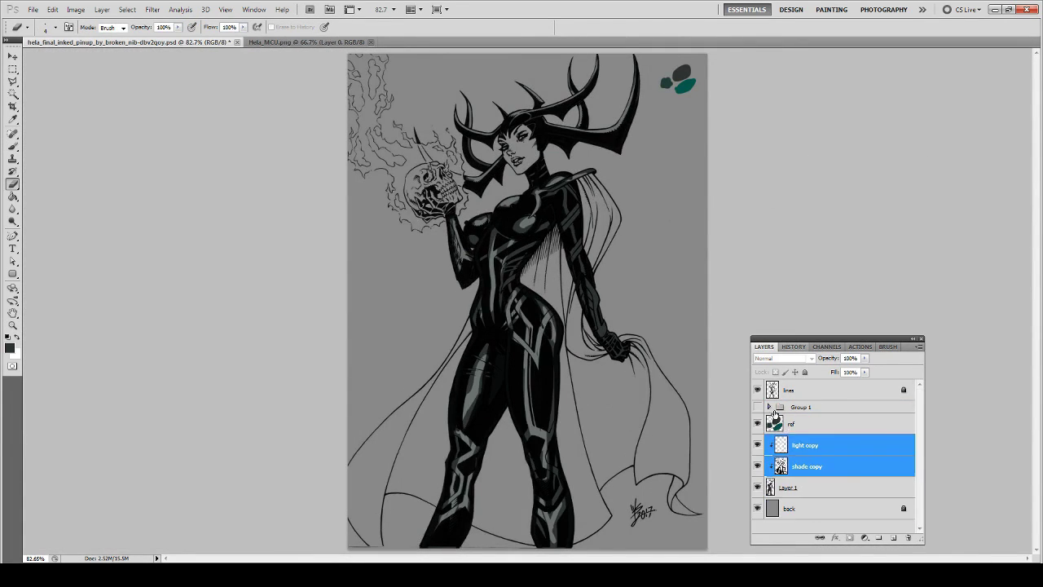
type("5")
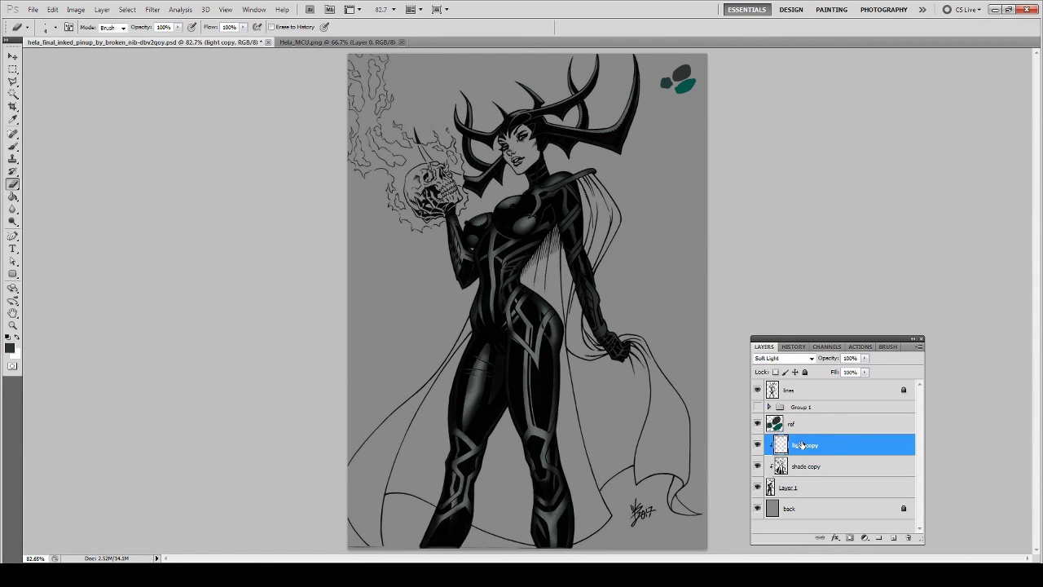
left_click(815, 466)
left_click(823, 487)
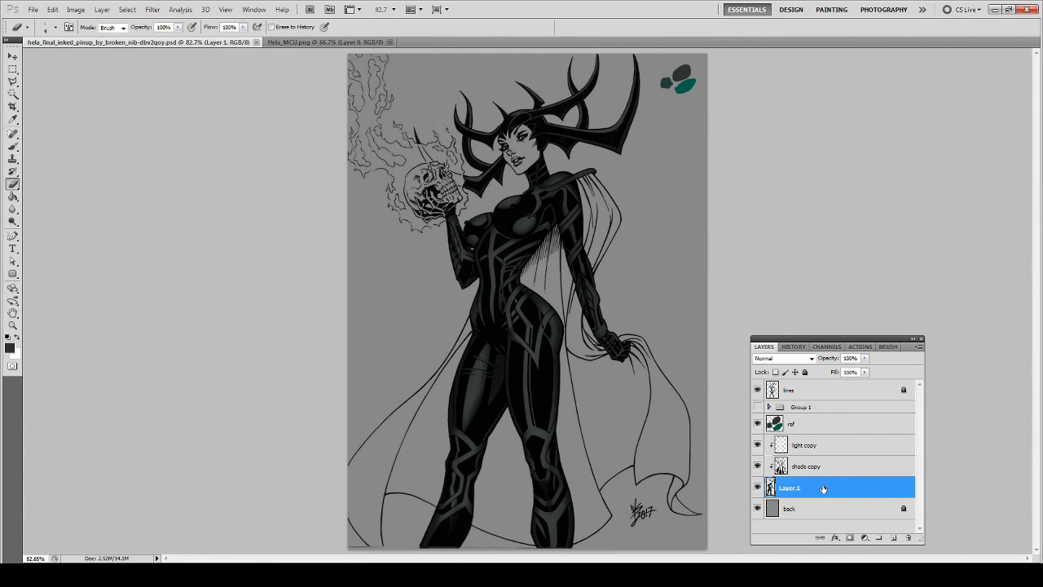
left_click(816, 424)
left_click(816, 487)
key("ctrl+e")
left_click(894, 538)
key("b")
Paint teal over the hair and along the shoulder and horizontal costume bands on Layer 2
scroll(386, 255, "up", 3)
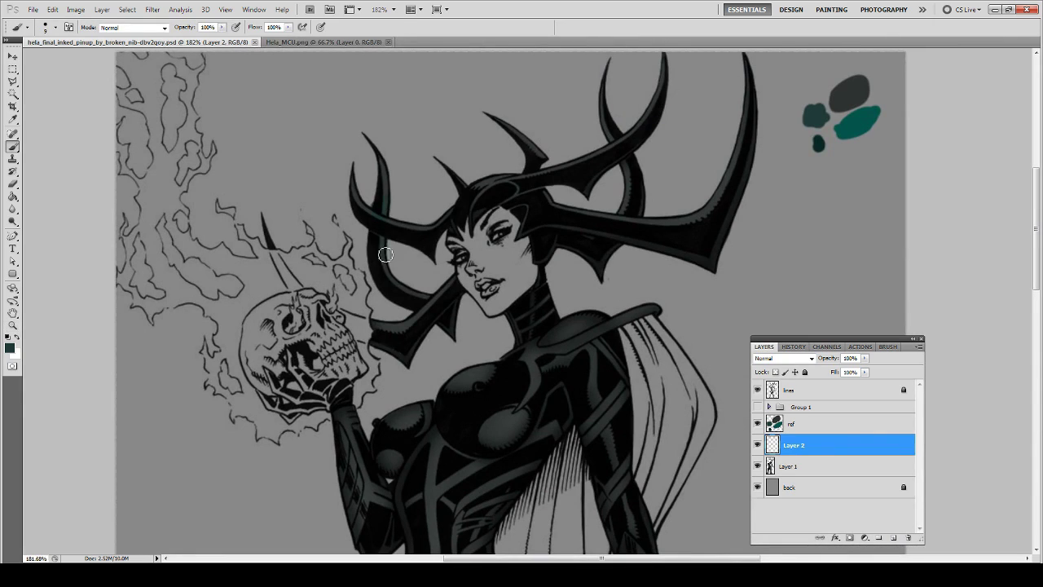
mouse_move(385, 256)
left_mouse_down()
mouse_move(407, 326)
mouse_move(530, 131)
mouse_move(758, 98)
left_mouse_up()
scroll(571, 244, "down", 3)
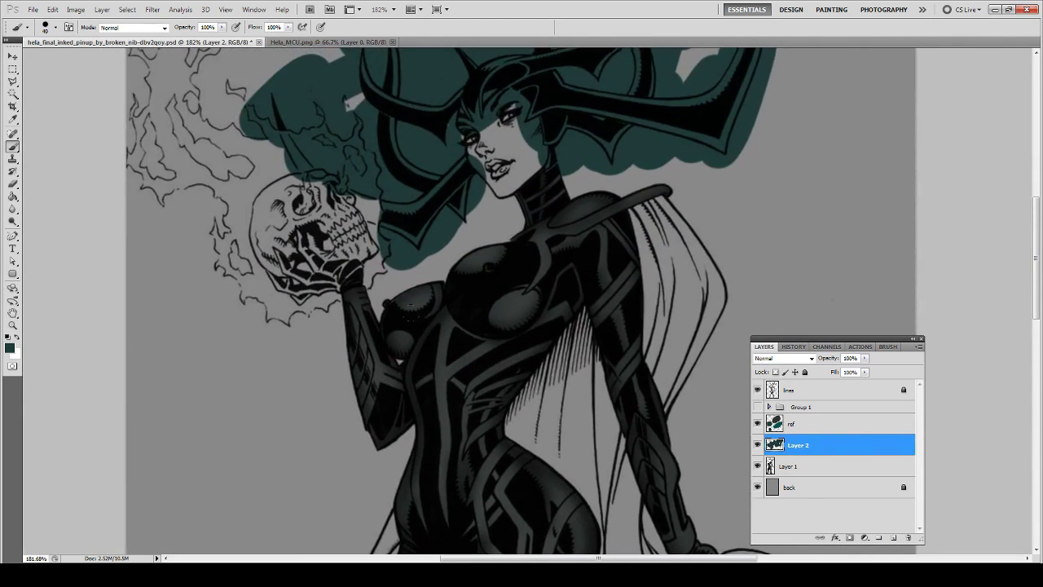
key("s")
scroll(410, 305, "up", 5)
key("alt+bracketleft")
key("alt+bracketright")
key("b")
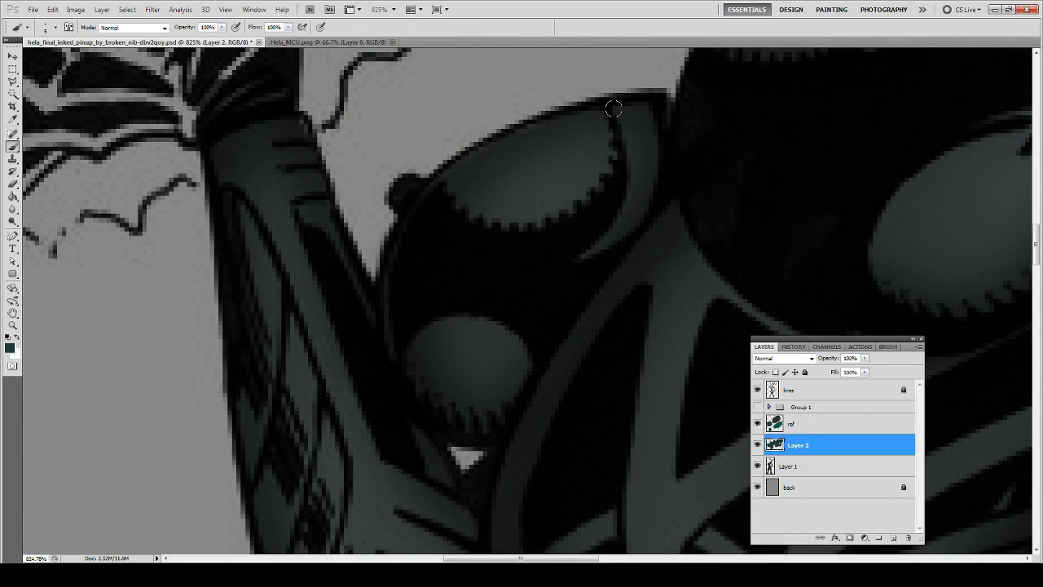
left_click_drag(613, 105, 582, 252)
left_click_drag(268, 144, 219, 166)
scroll(351, 365, "down", 4)
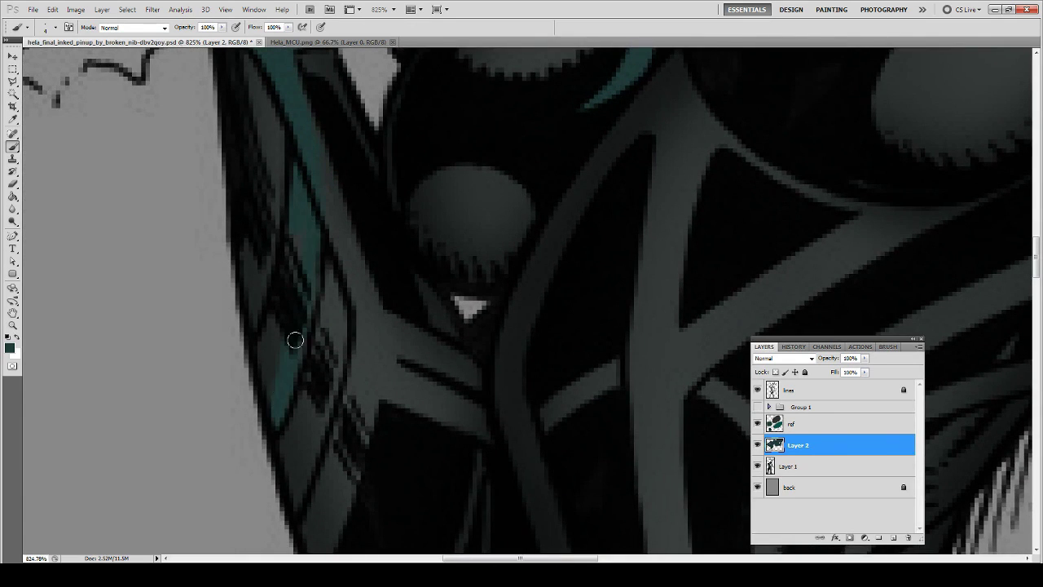
left_click_drag(303, 140, 293, 340)
left_click_drag(296, 199, 277, 417)
left_click_drag(371, 322, 468, 361)
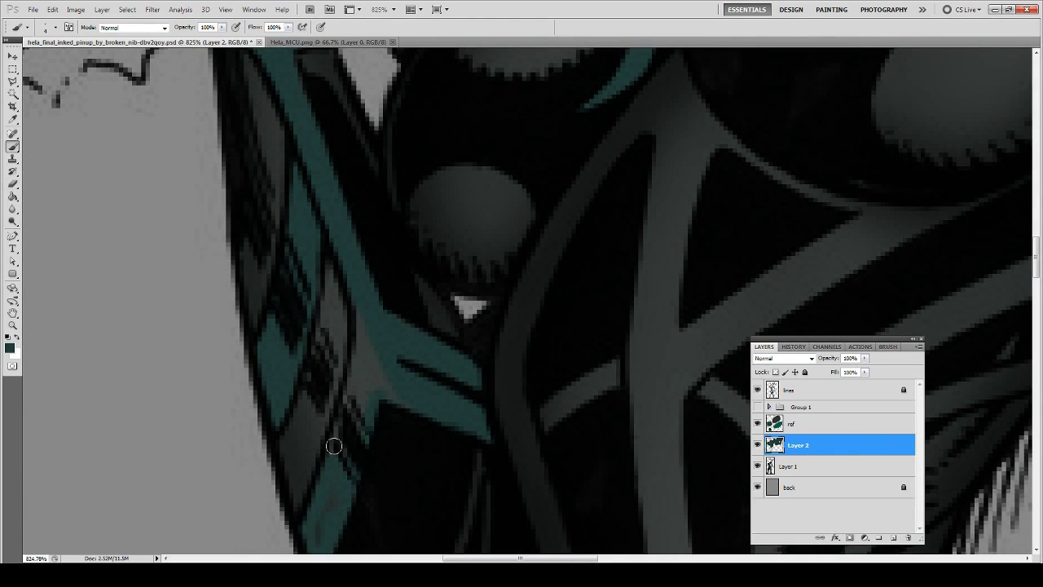
scroll(333, 443, "down", 3)
Review the whole figure and erase stray teal around the torso and shoulder
key("ctrl+0")
left_click_drag(523, 190, 542, 361)
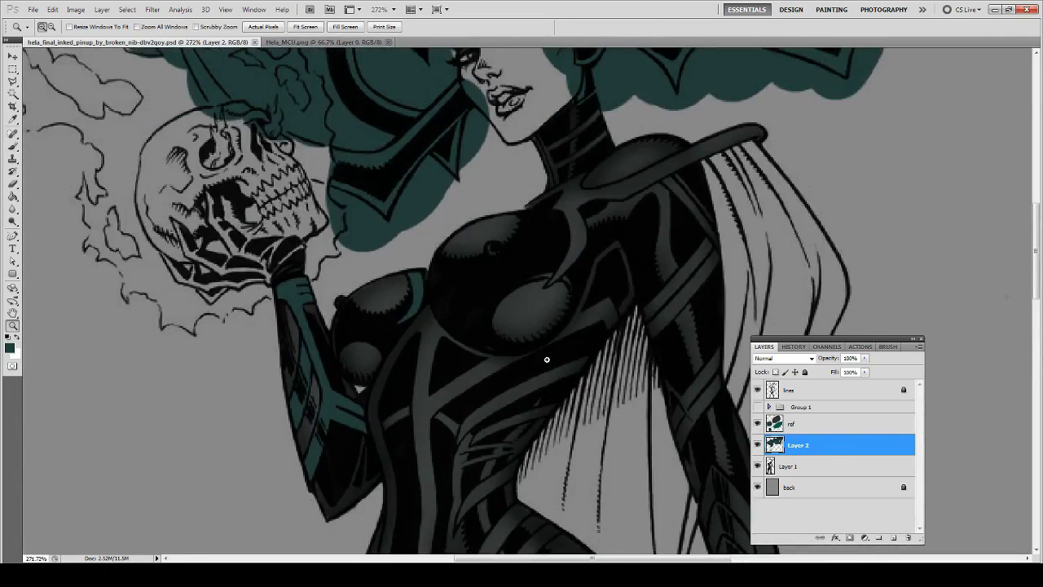
key("ctrl+Tab")
key("ctrl+Tab")
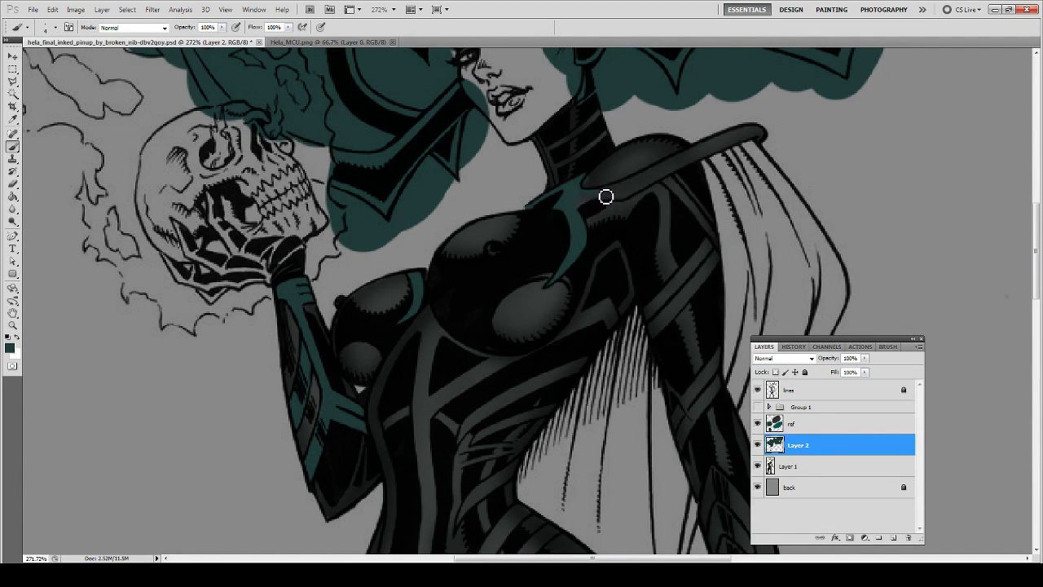
key("e")
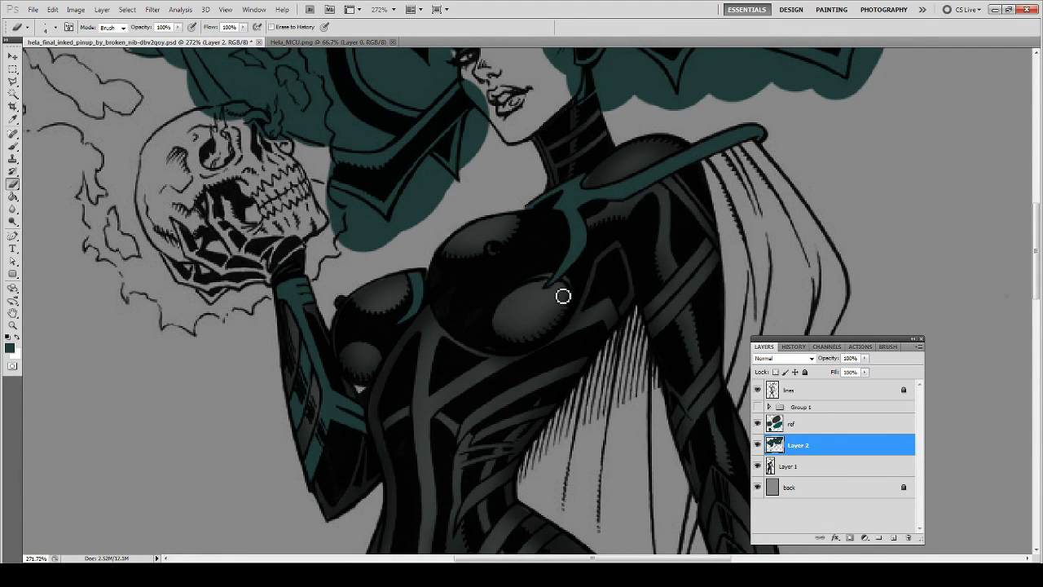
key("ctrl+0")
key("z")
left_click_drag(538, 245, 587, 245)
key("b")
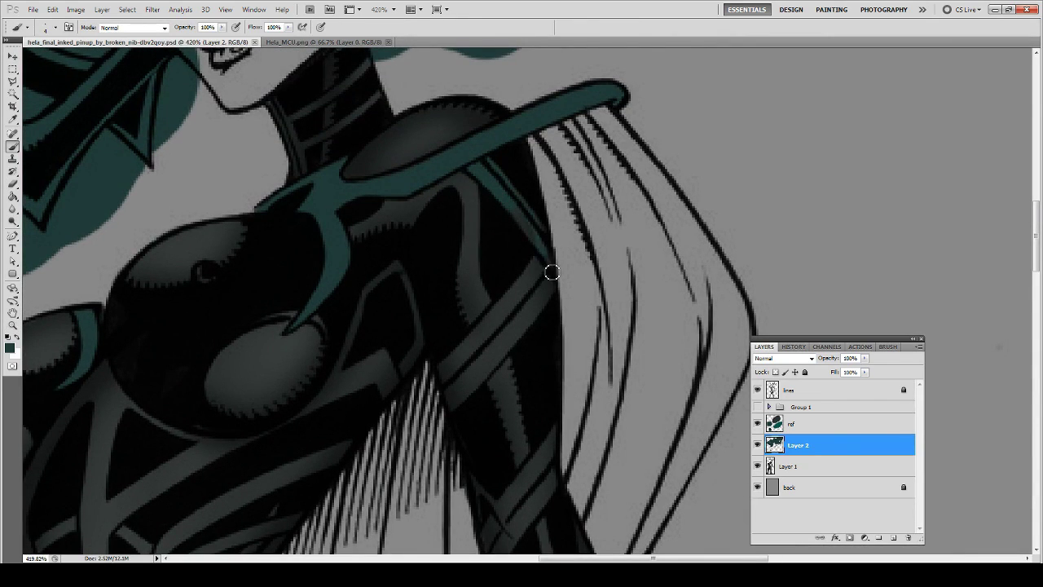
scroll(551, 163, "up", 2)
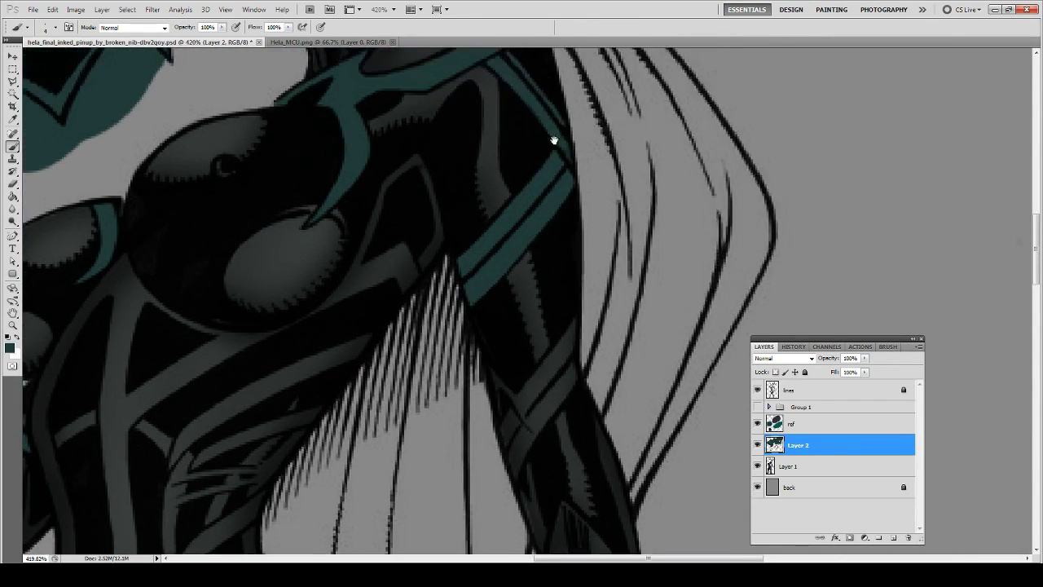
scroll(563, 196, "up", 2)
scroll(535, 233, "down", 5)
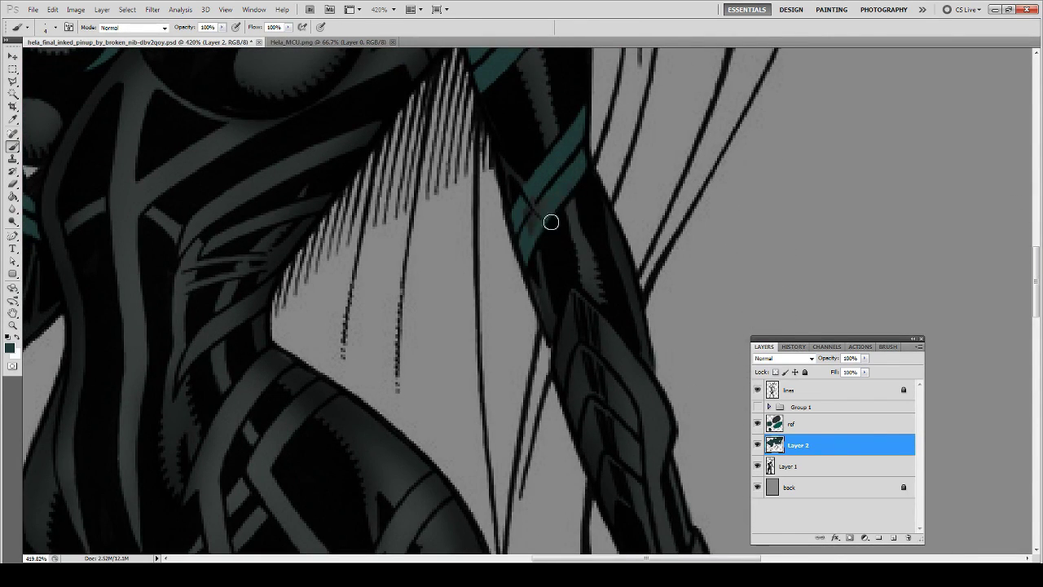
key("alt+bracketleft")
key("s")
key("ctrl+0")
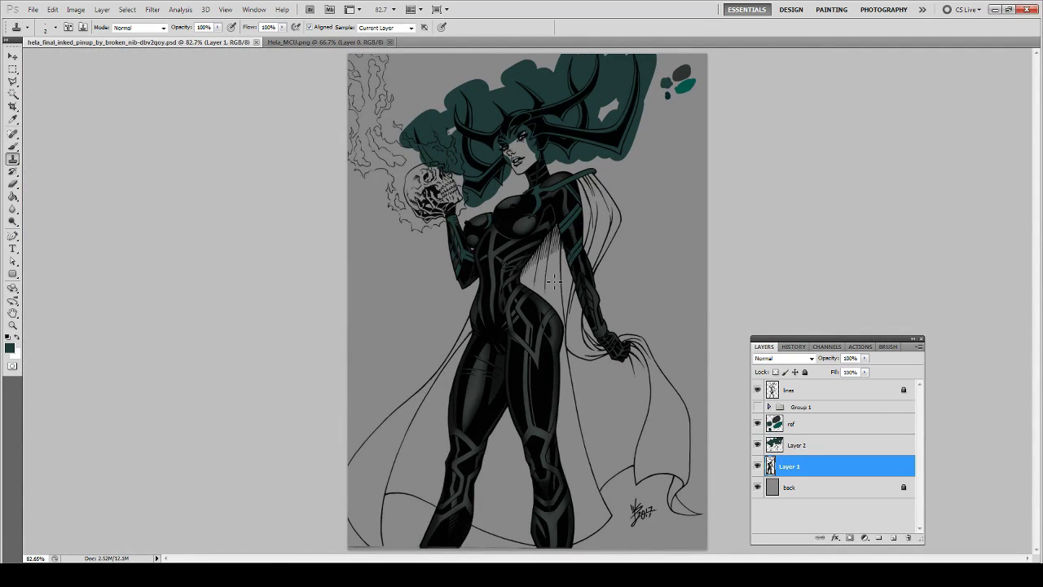
Zoom in and make Layer 2 the active layer for painting
key("b")
key("ctrl+plus")
key("ctrl+plus")
key("ctrl+plus")
left_click(793, 346)
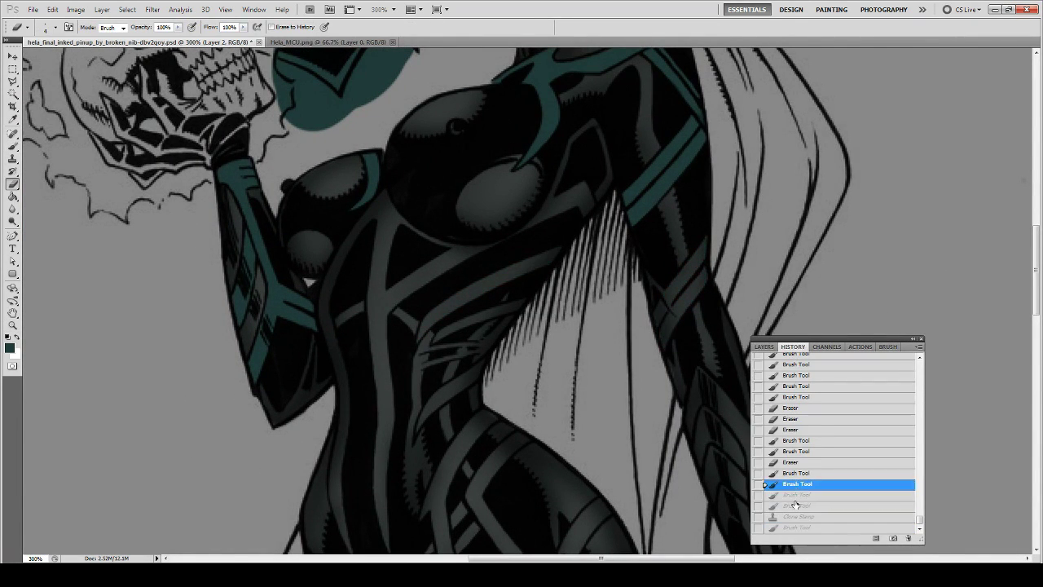
left_click(763, 346)
left_click(798, 445)
scroll(473, 294, "down", 3)
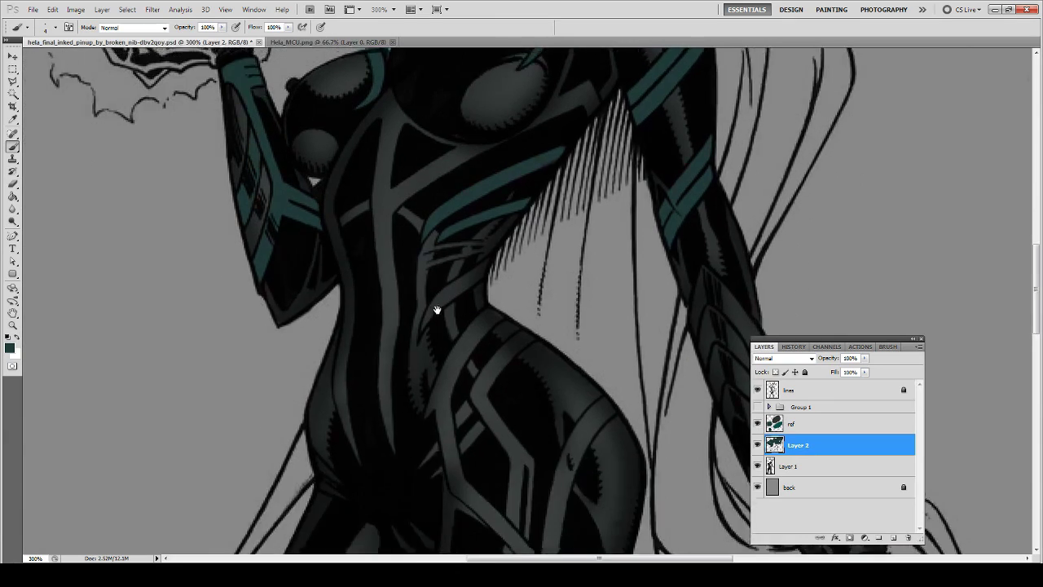
scroll(465, 334, "up", 3)
scroll(441, 375, "down", 3)
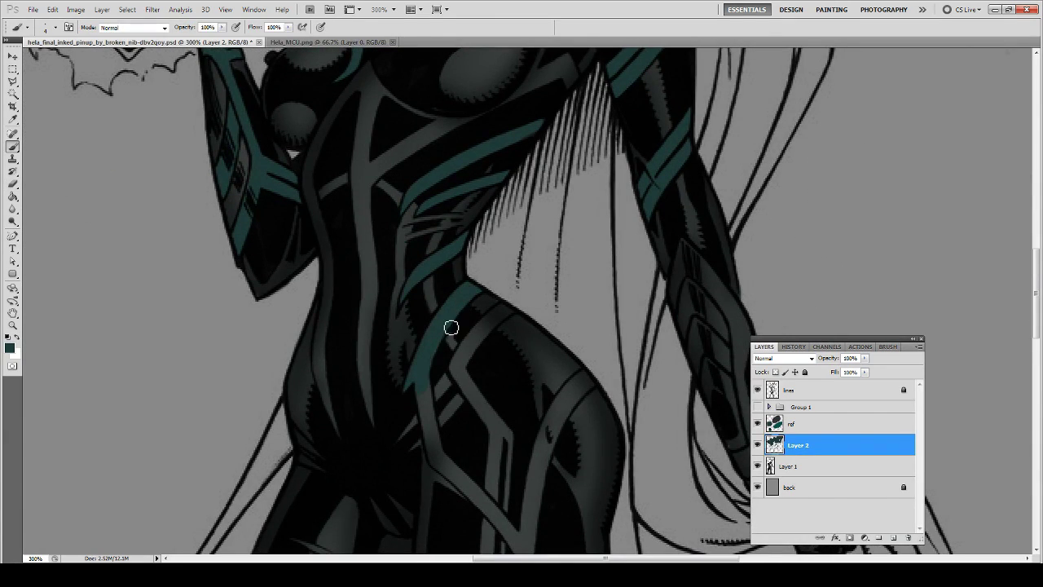
scroll(439, 318, "down", 3)
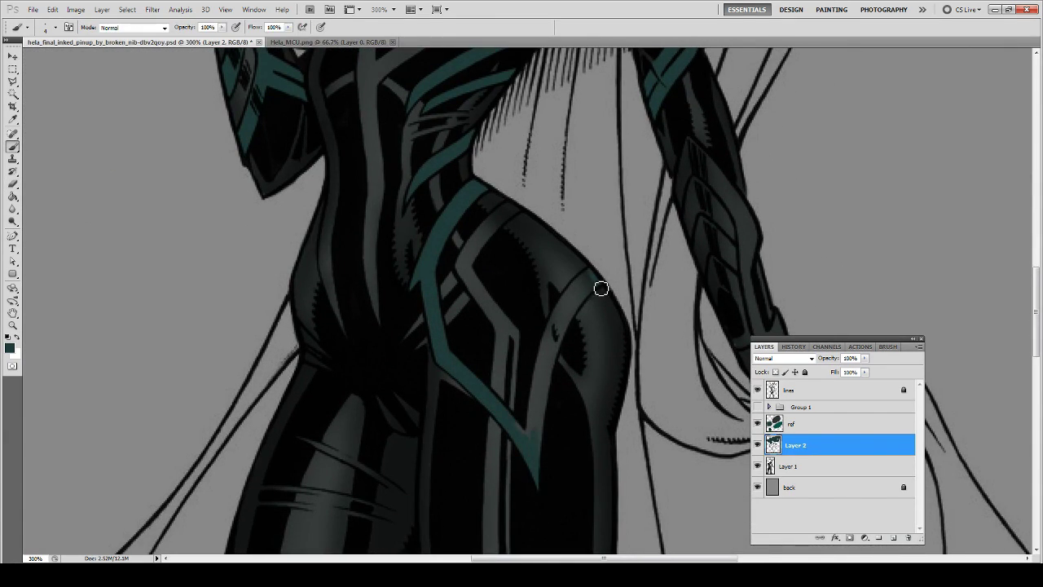
scroll(557, 346, "up", 3)
scroll(419, 414, "up", 3)
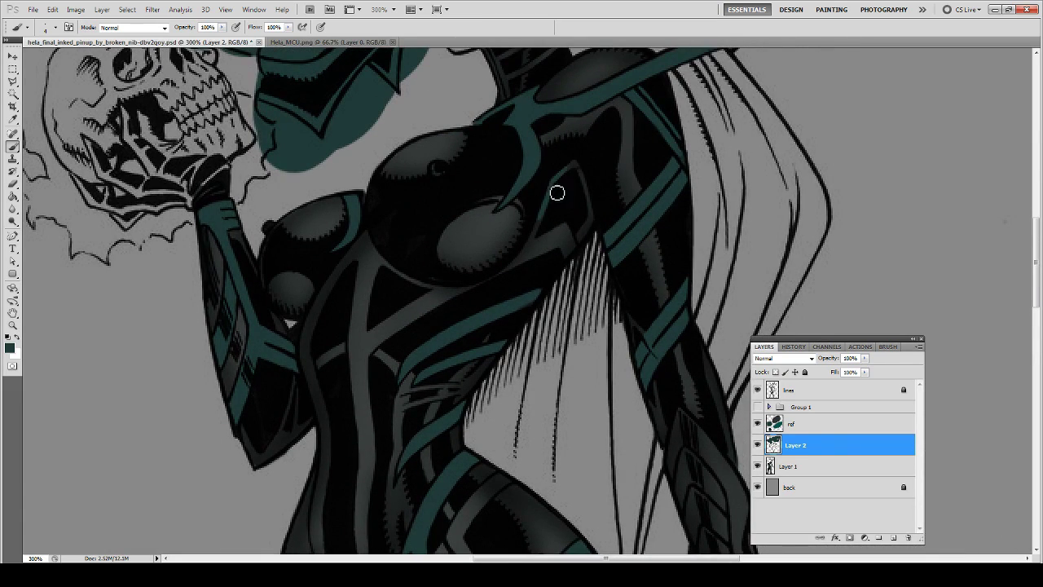
Paint teal along the waist and hip bands of the costume
left_click_drag(455, 301, 535, 257)
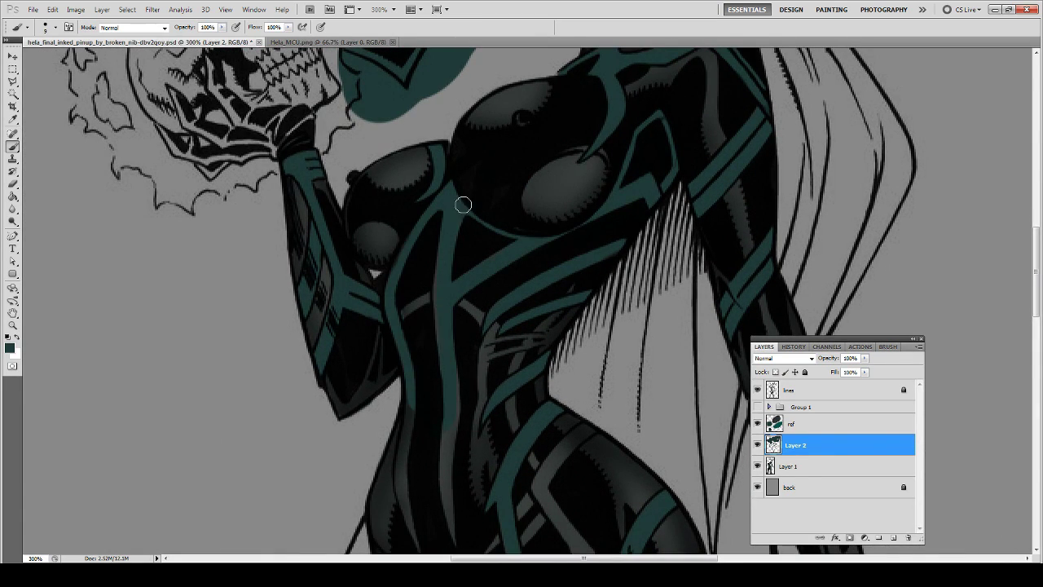
left_click_drag(409, 424, 436, 272)
scroll(456, 296, "down", 2)
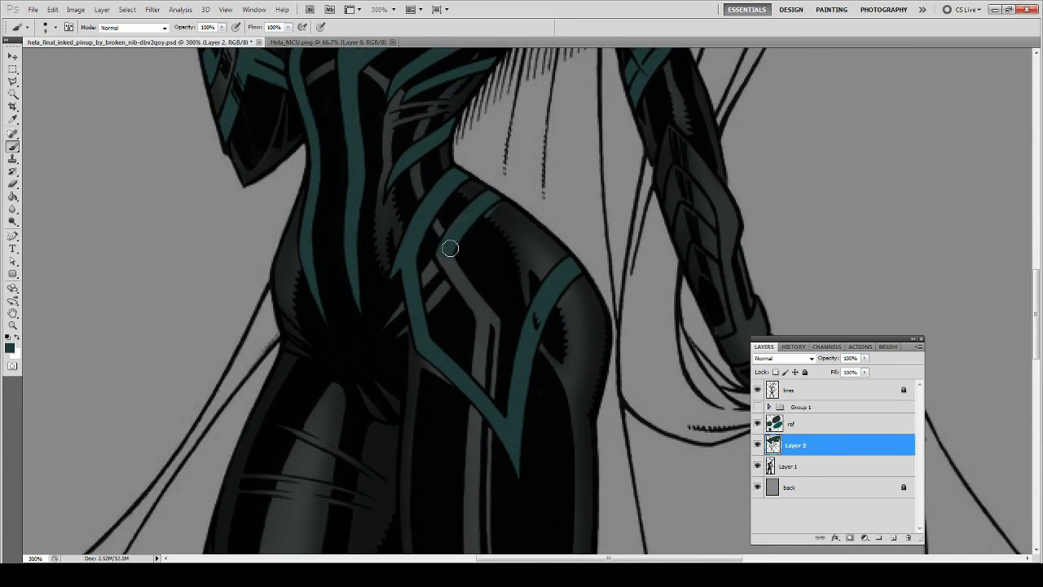
scroll(498, 325, "down", 3)
scroll(493, 299, "down", 3)
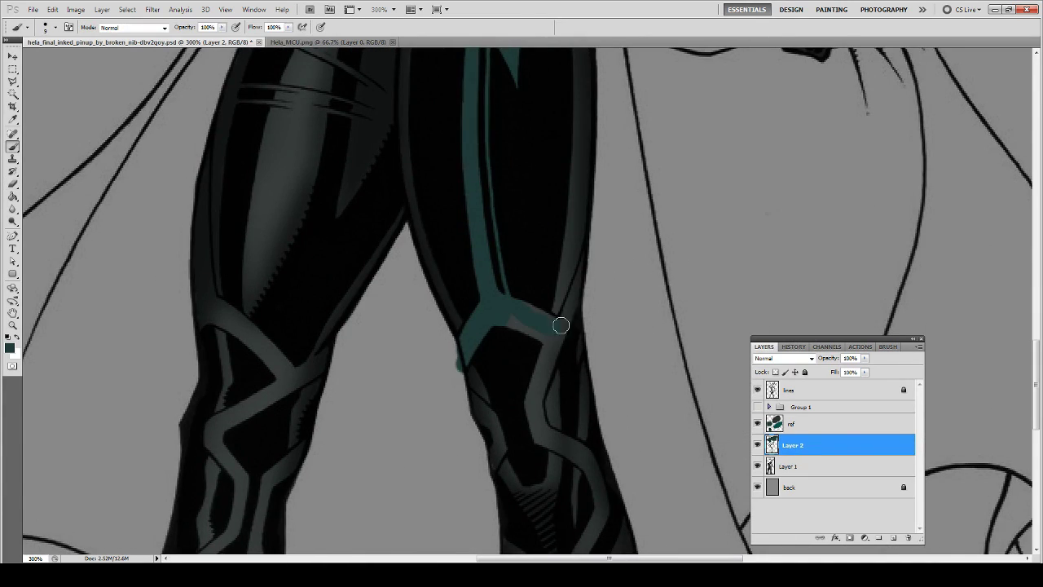
left_click_drag(601, 282, 612, 238)
scroll(512, 307, "down", 3)
left_click_drag(471, 390, 576, 352)
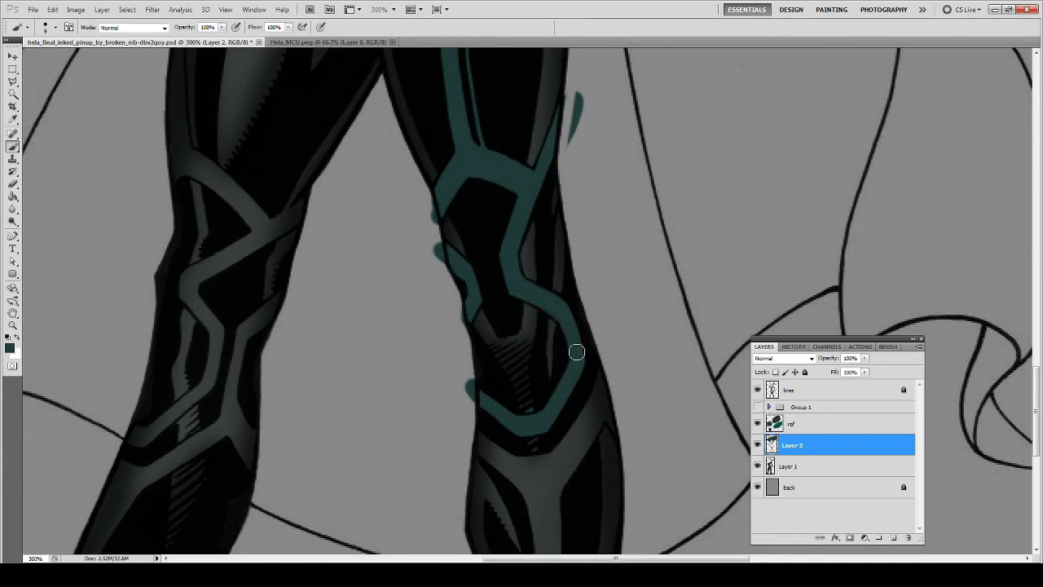
scroll(566, 296, "down", 3)
left_click_drag(489, 342, 469, 440)
mouse_move(603, 245)
left_mouse_down()
mouse_move(522, 348)
mouse_move(489, 444)
left_mouse_up()
Paint teal down the leg bands to the boots, erasing stray strokes
scroll(524, 454, "left", 3)
left_click_drag(269, 295, 216, 407)
left_click_drag(411, 244, 409, 314)
scroll(411, 277, "up", 3)
scroll(323, 289, "up", 3)
left_click_drag(334, 140, 330, 322)
key("e")
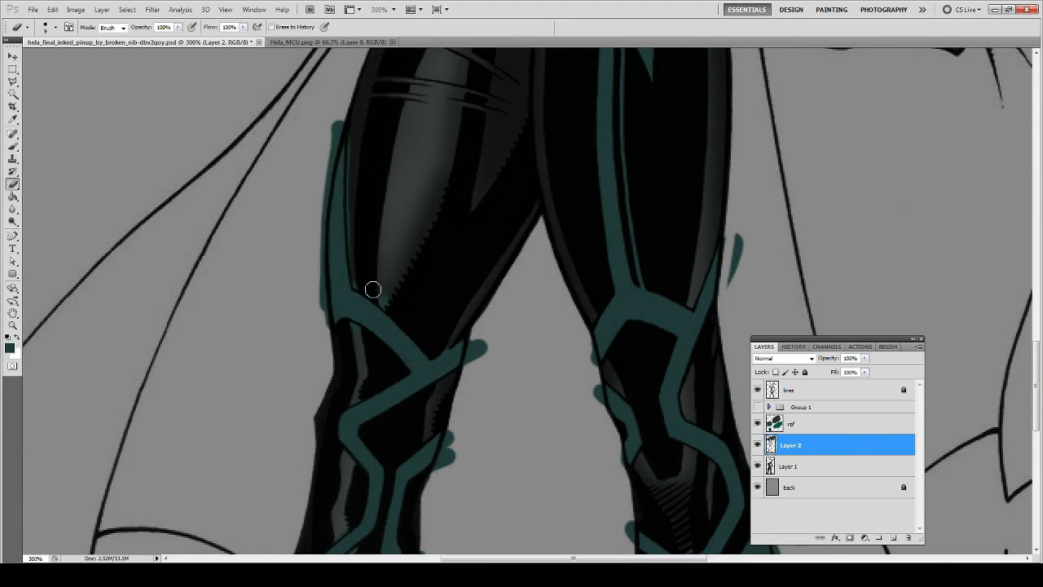
scroll(459, 368, "down", 2)
key("b")
scroll(368, 354, "up", 4)
Tidy the teal on the forearm armour, alternating brush and eraser
scroll(396, 415, "up", 10)
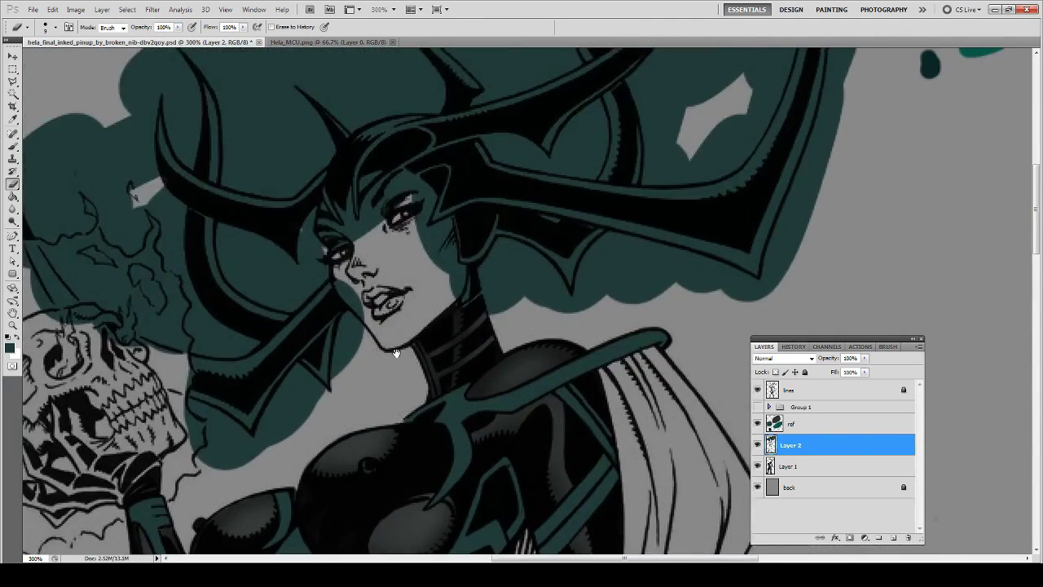
key("e")
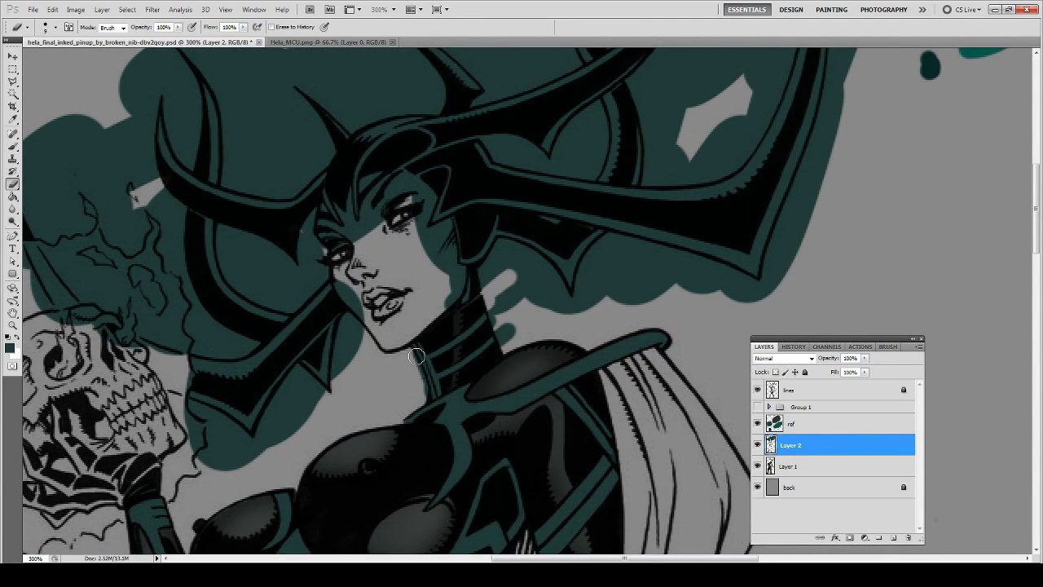
key("ctrl+0")
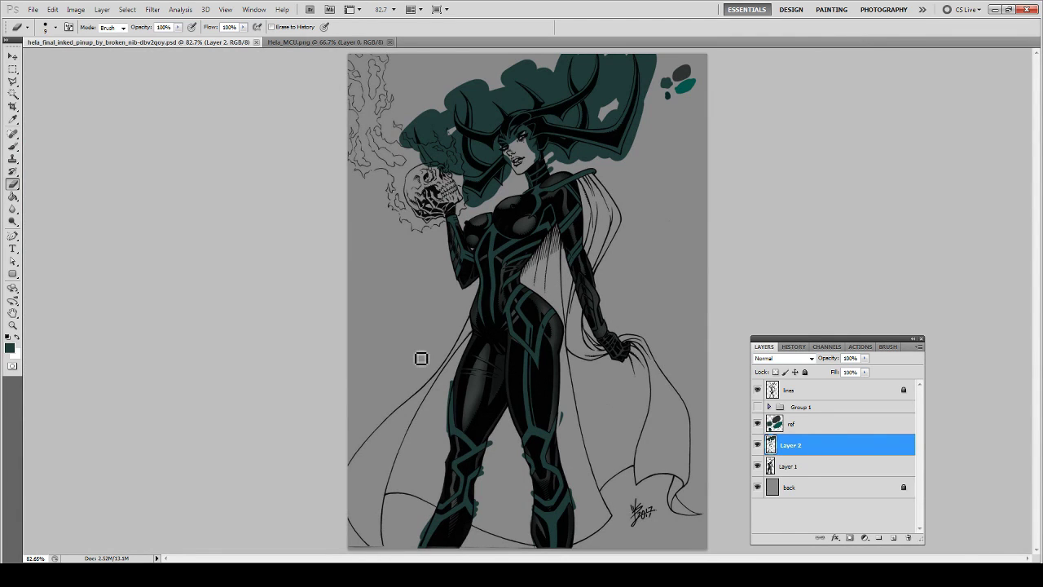
key("b")
scroll(623, 343, "up", 3)
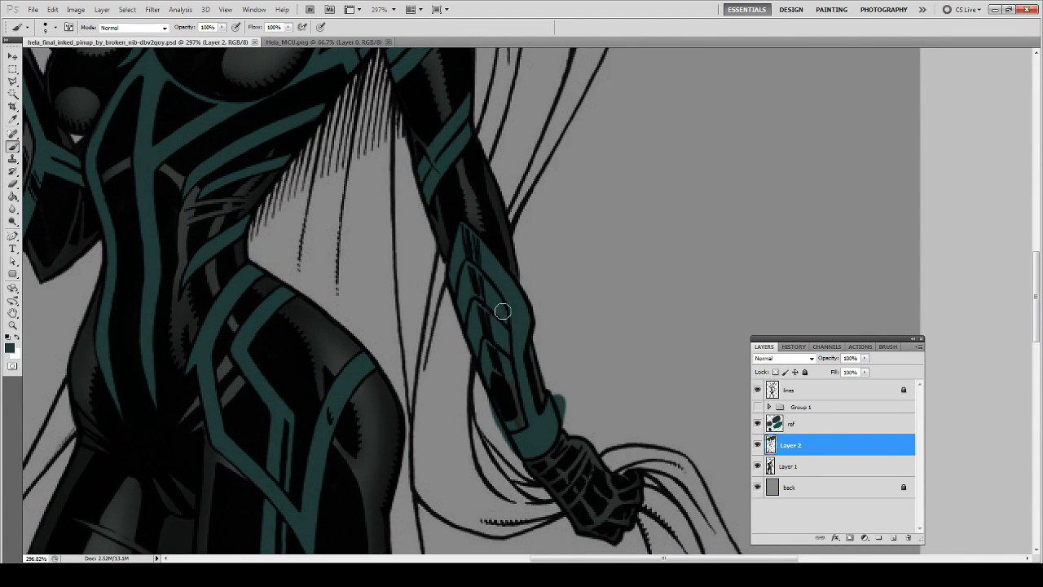
left_click_drag(579, 454, 550, 237)
key("e")
key("b")
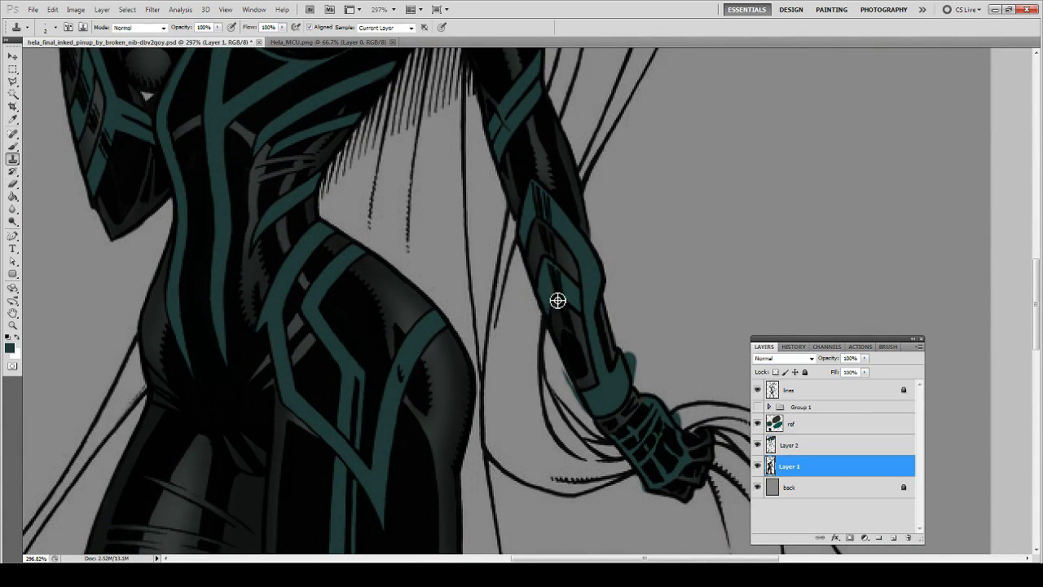
Duplicate the light and shade layers as light copy and shade copy
key("e")
key("ctrl+0")
right_click(796, 421)
Remove the teal blob behind the head and set up an empty Layer 2 under Layer 1
left_click(823, 203)
key("Return")
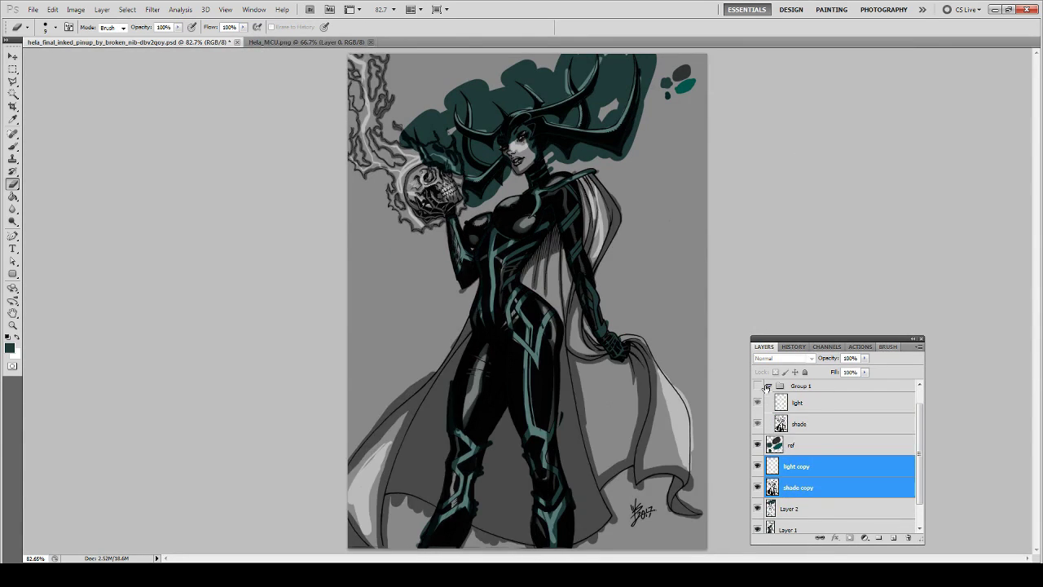
left_click(807, 466)
left_click(807, 512)
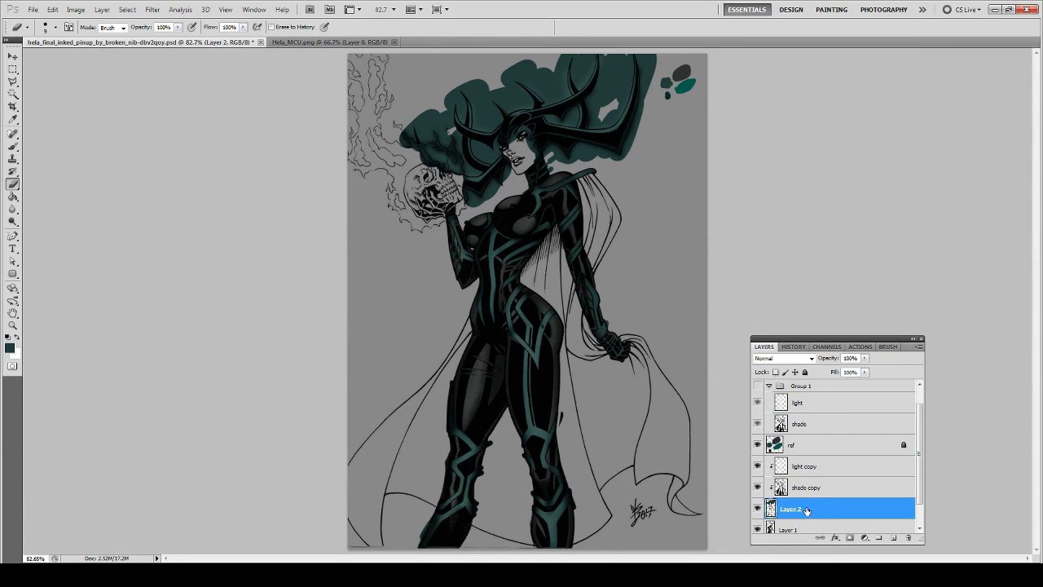
key("Delete")
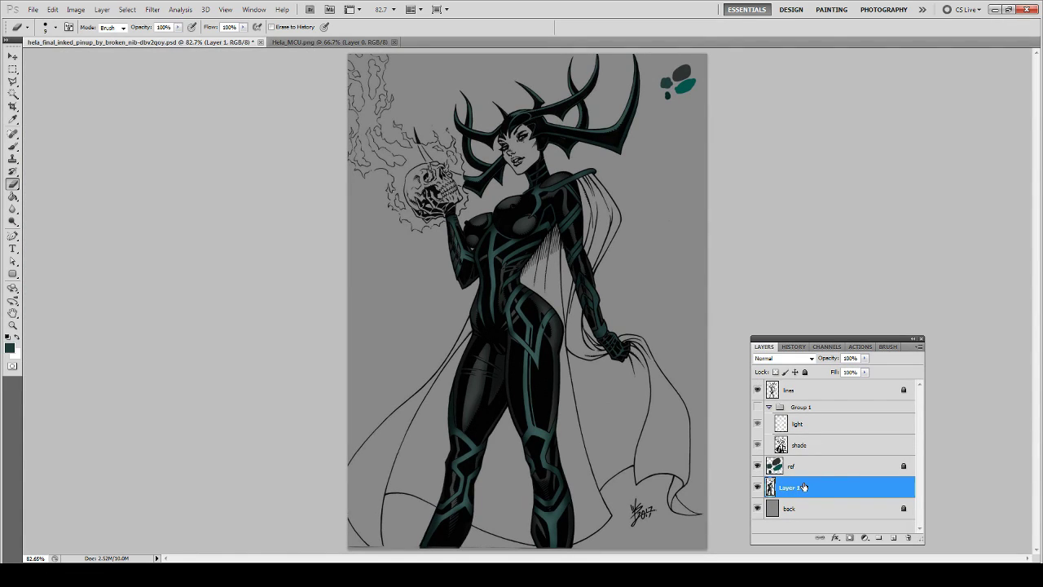
key("ctrl+z")
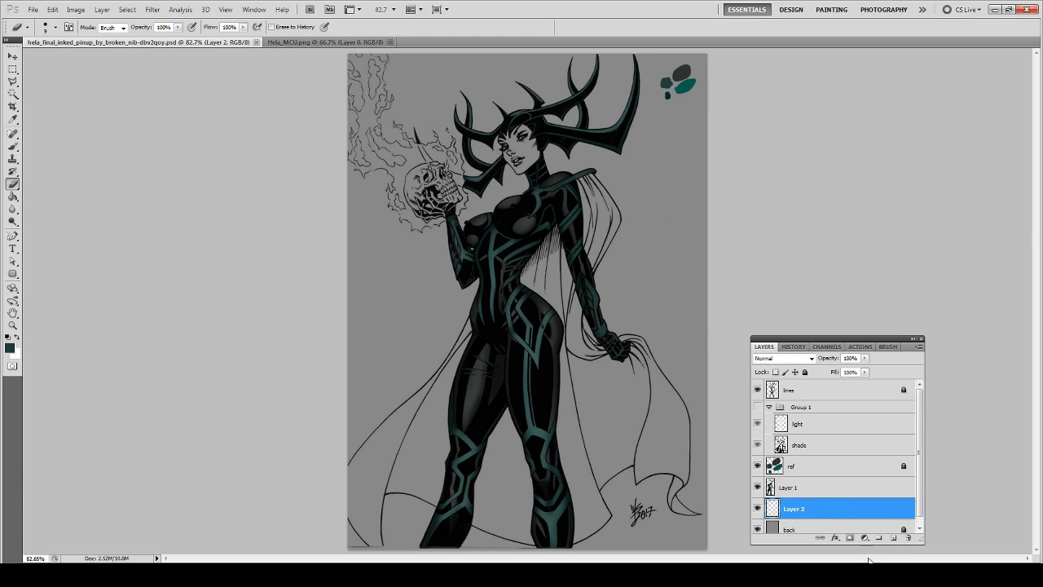
Brush rough teal strokes down the cape beside the legs
key("b")
left_click_drag(538, 253, 543, 291)
left_click_drag(585, 184, 563, 343)
left_click_drag(504, 355, 571, 296)
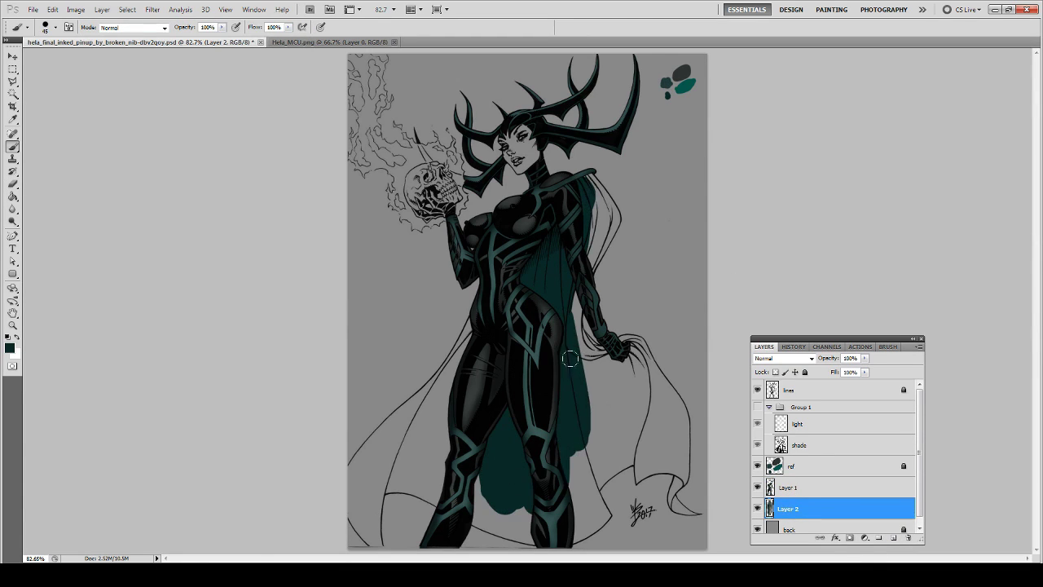
Select the cape with Magic Wand and Magnetic Lasso, then fill it teal on Layer 2
key("alt+shift+]")
key("w")
left_click(590, 236)
left_click(419, 441, "shift")
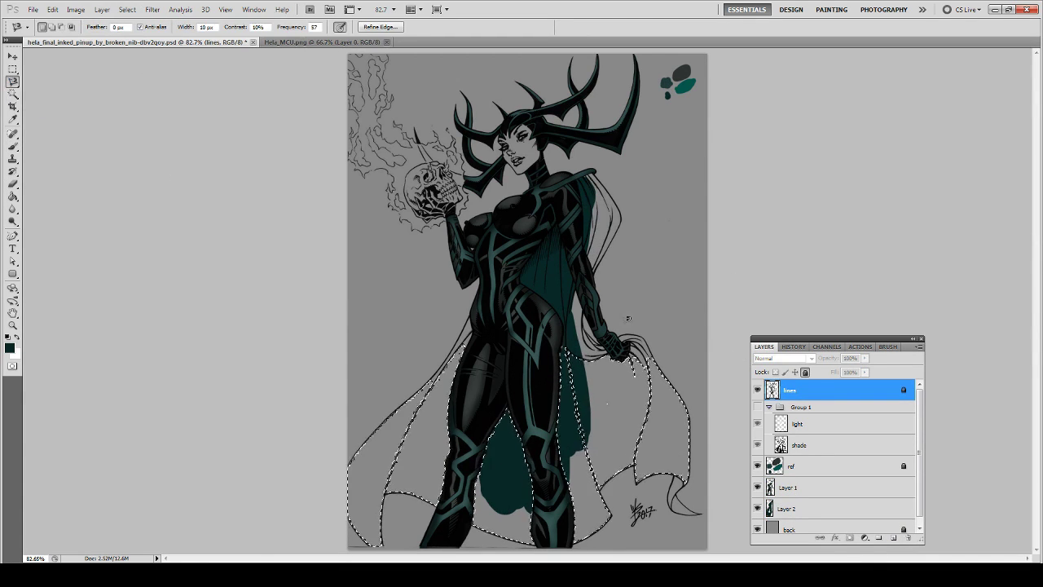
key("l")
double_click(647, 462)
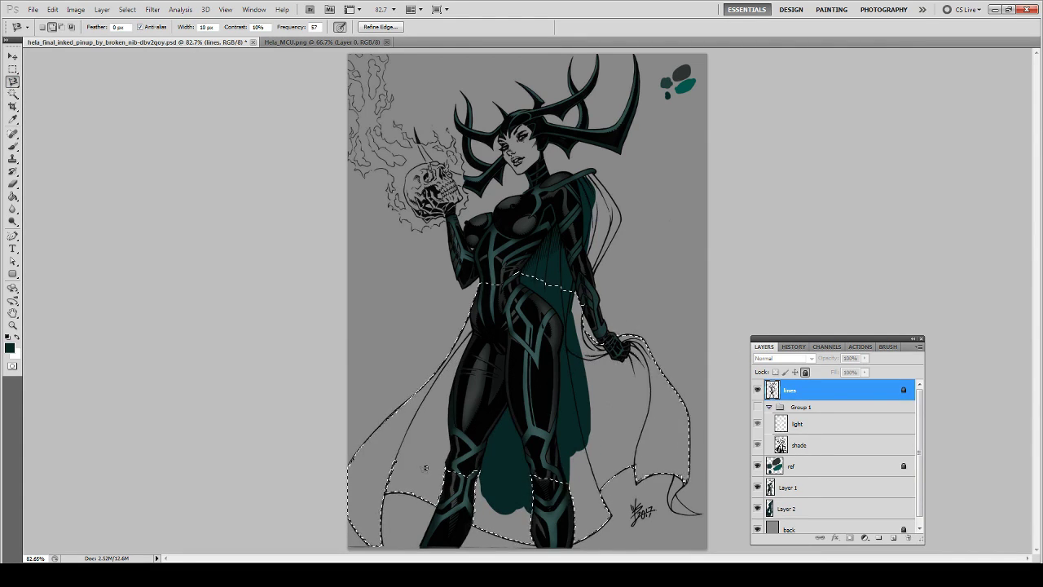
left_click(349, 492)
key("v")
left_click(423, 421, "ctrl")
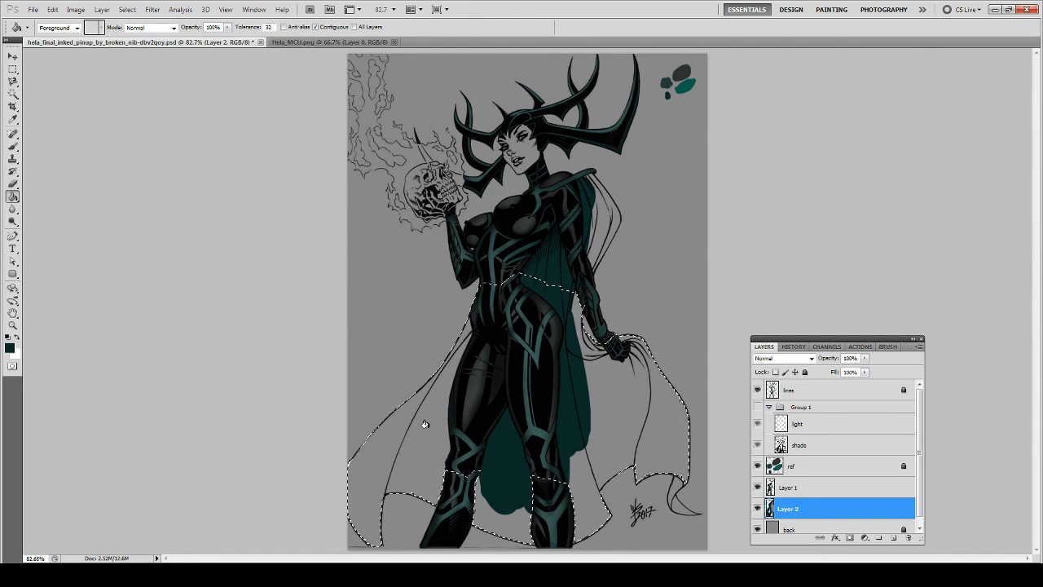
key("alt+BackSpace")
Erase teal spilling past the cape edge near the legs
left_click_drag(473, 413, 559, 232)
key("e")
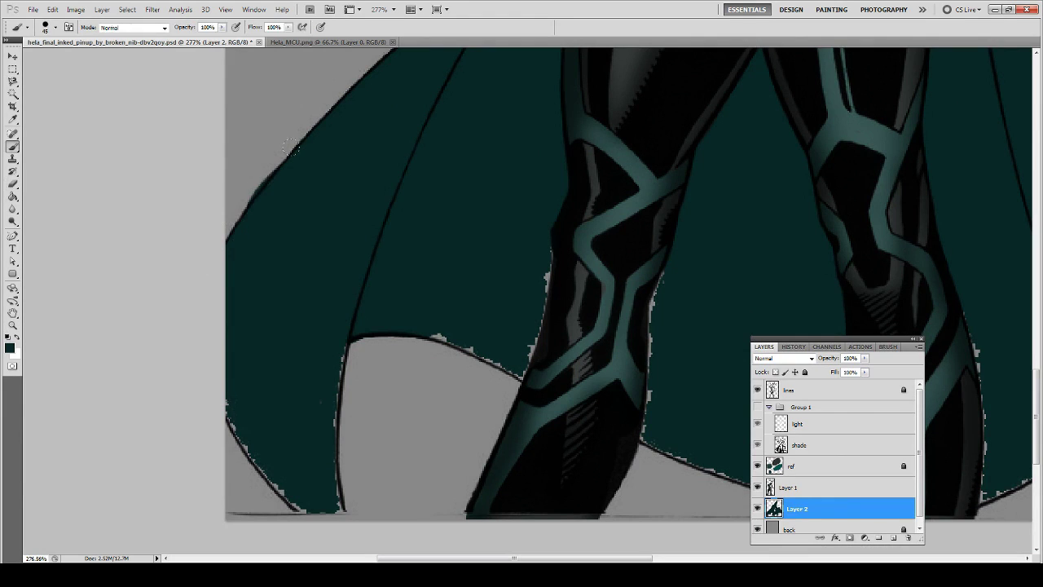
scroll(315, 345, "down", 3)
key("b")
mouse_move(750, 243)
left_mouse_down()
mouse_move(449, 235)
mouse_move(403, 298)
left_mouse_up()
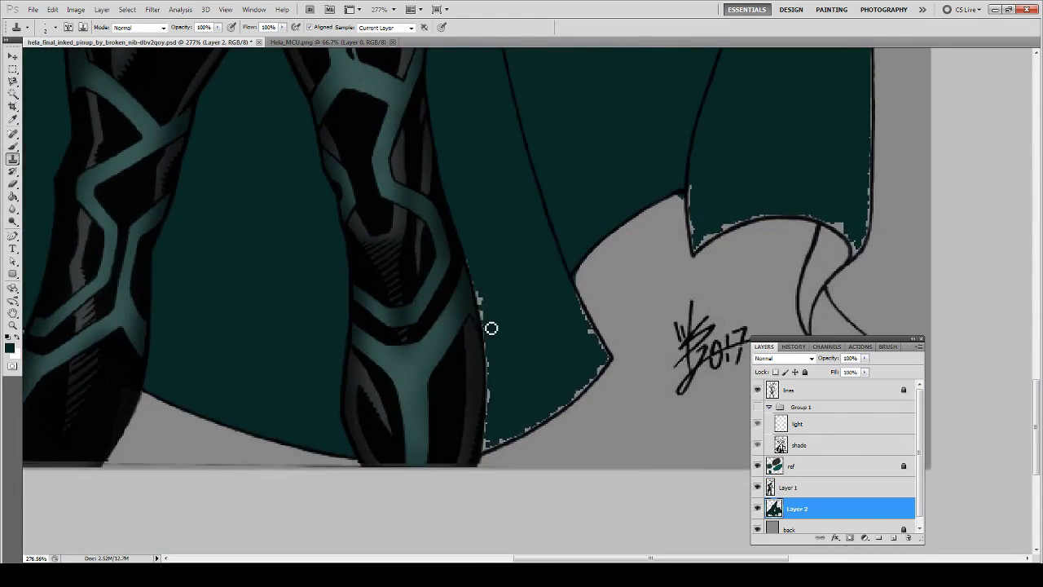
key("e")
left_click_drag(575, 273, 611, 359)
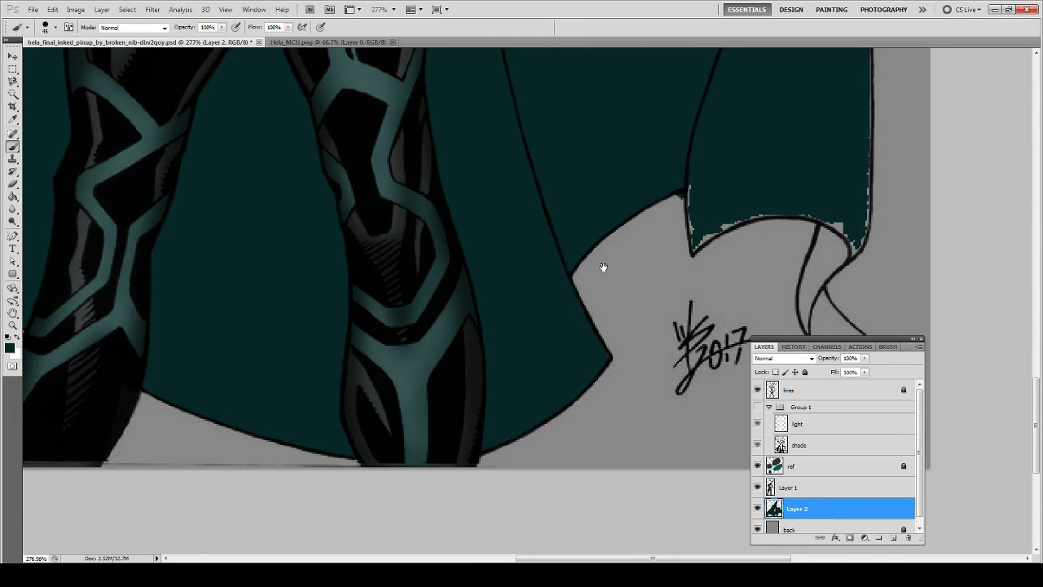
Paint teal down the cape's left edge and curled tip, erasing overflow below the tip
left_click_drag(601, 268, 344, 399)
key("p")
key("b")
left_click_drag(430, 320, 436, 384)
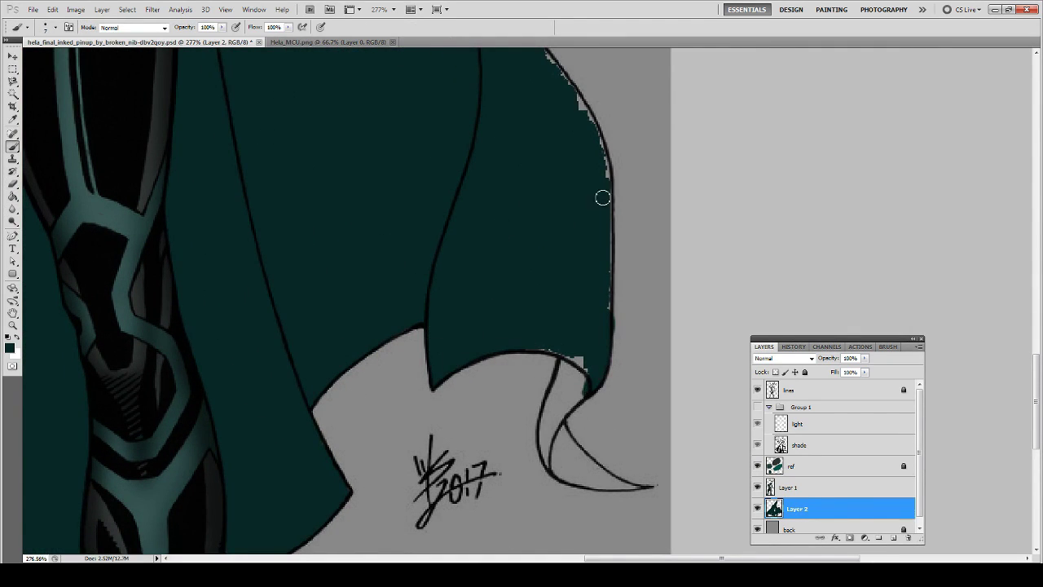
mouse_move(579, 394)
left_mouse_down()
mouse_move(650, 486)
mouse_move(647, 355)
left_mouse_up()
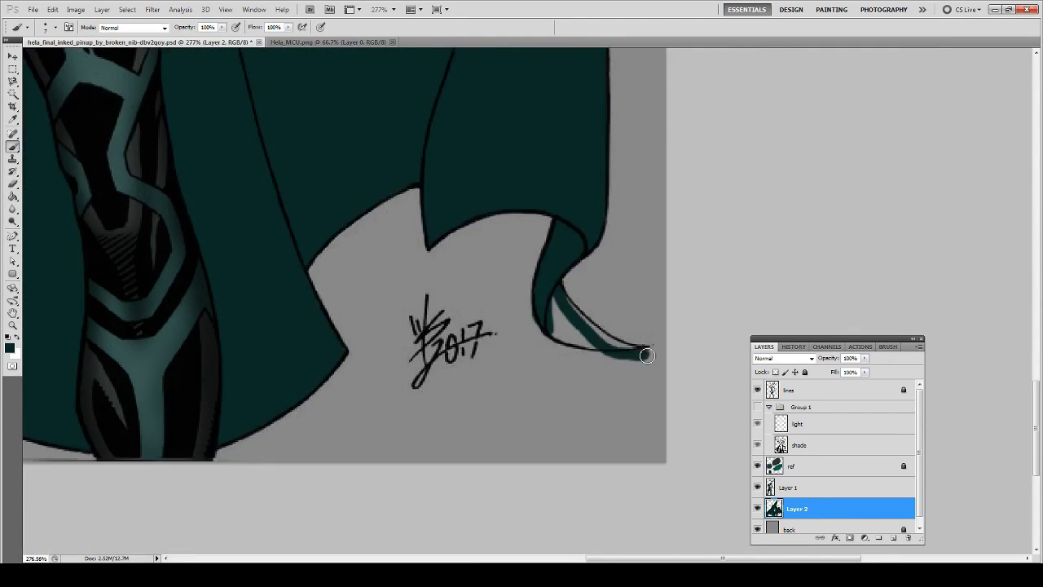
key("e")
left_click_drag(572, 332, 614, 359)
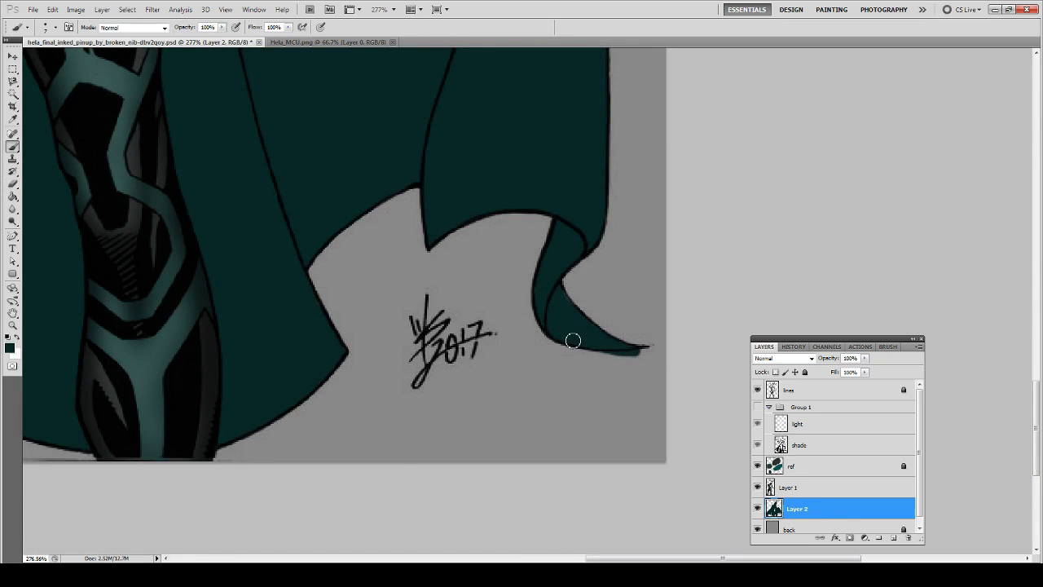
Paint teal on the upper cape under the hair and along its right edge
left_click_drag(495, 49, 566, 291)
key("b")
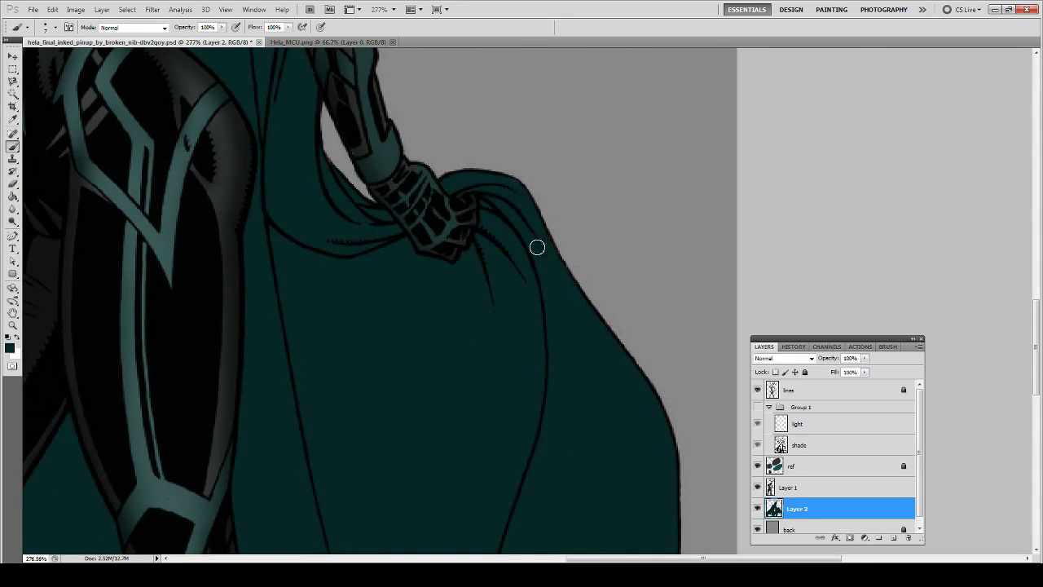
mouse_move(535, 244)
left_mouse_down()
mouse_move(512, 170)
mouse_move(542, 351)
left_mouse_up()
mouse_move(513, 165)
left_mouse_down()
mouse_move(530, 473)
mouse_move(575, 387)
left_mouse_up()
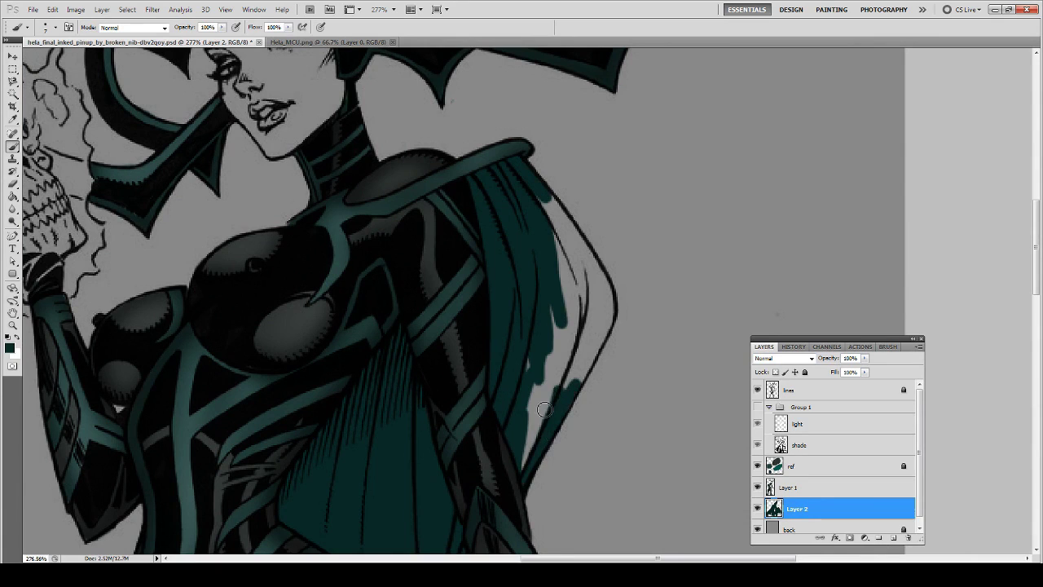
left_click_drag(548, 203, 556, 214)
left_click_drag(603, 335, 586, 270)
Duplicate the light and shade layers and give the shade copy a 10 px Gaussian Blur
key("ctrl+0")
right_click(848, 445)
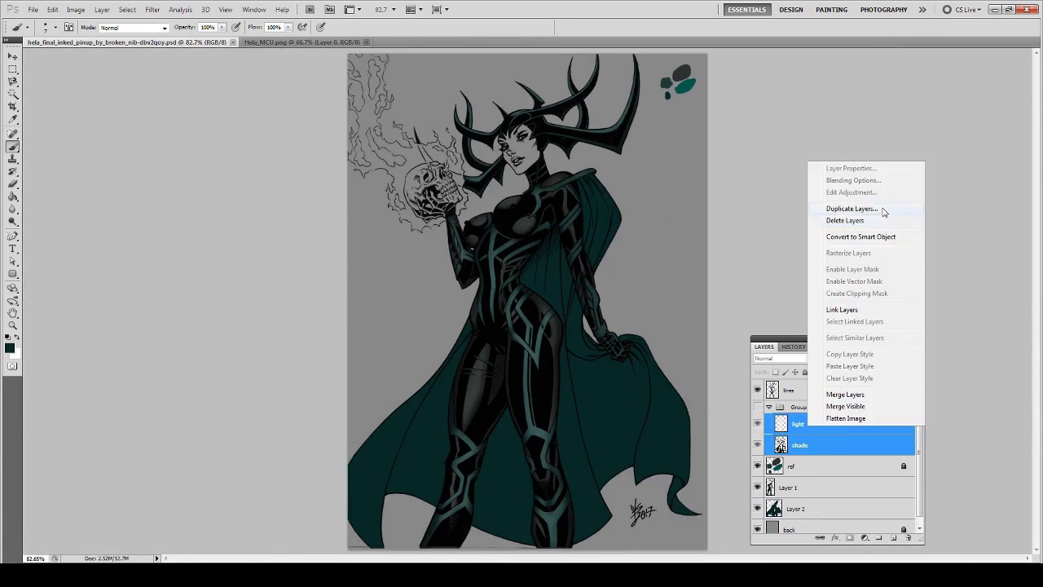
left_click(889, 212)
key("Return")
key("ctrl+alt+f")
type("10")
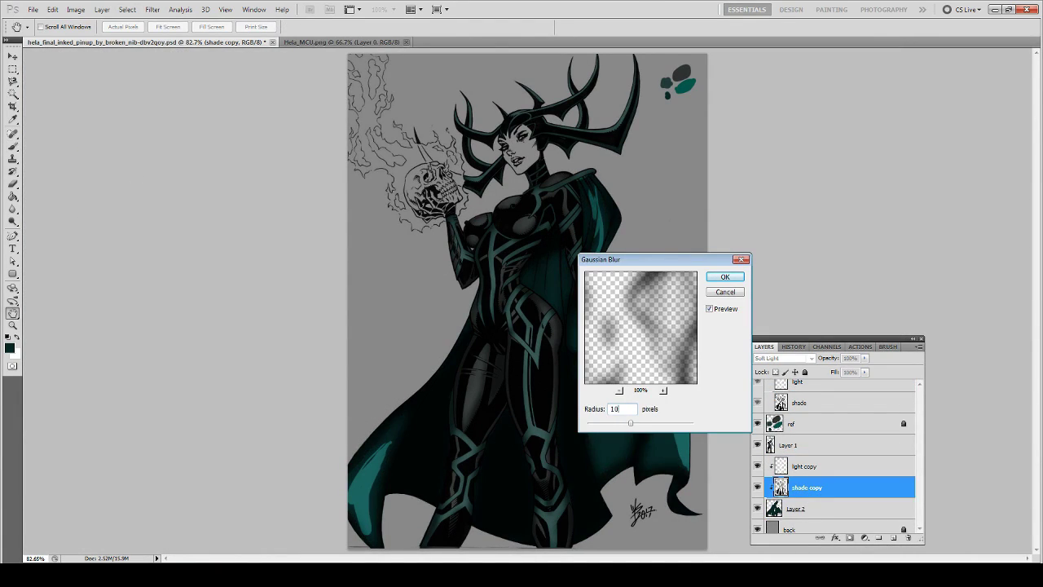
key("Return")
left_click(815, 467)
Add a teal-filled layer clipped to the cape at 50% opacity
left_click(815, 487)
type("5")
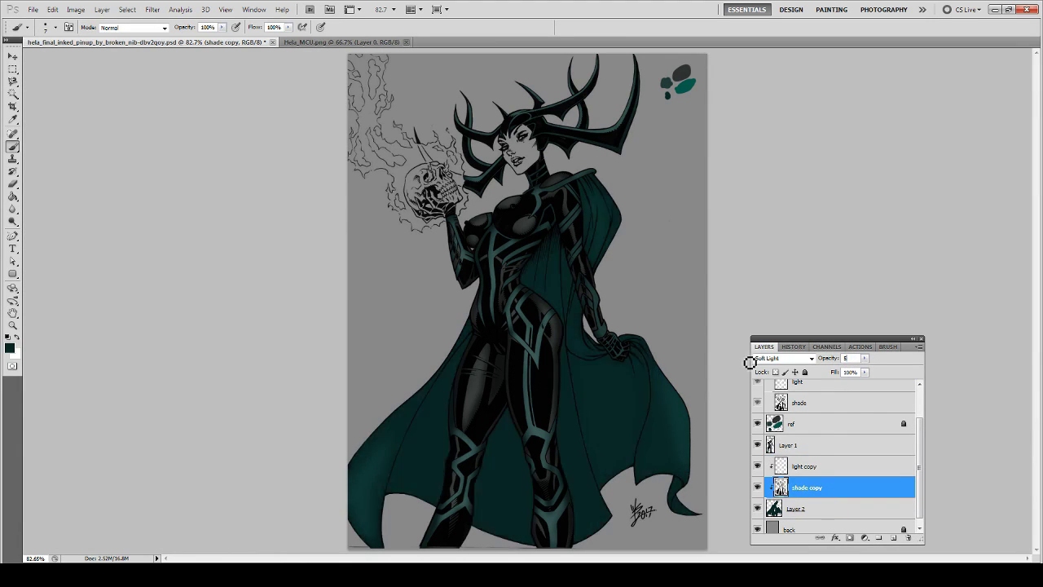
key("g")
left_click(893, 538, "ctrl")
left_click(601, 340)
key("5")
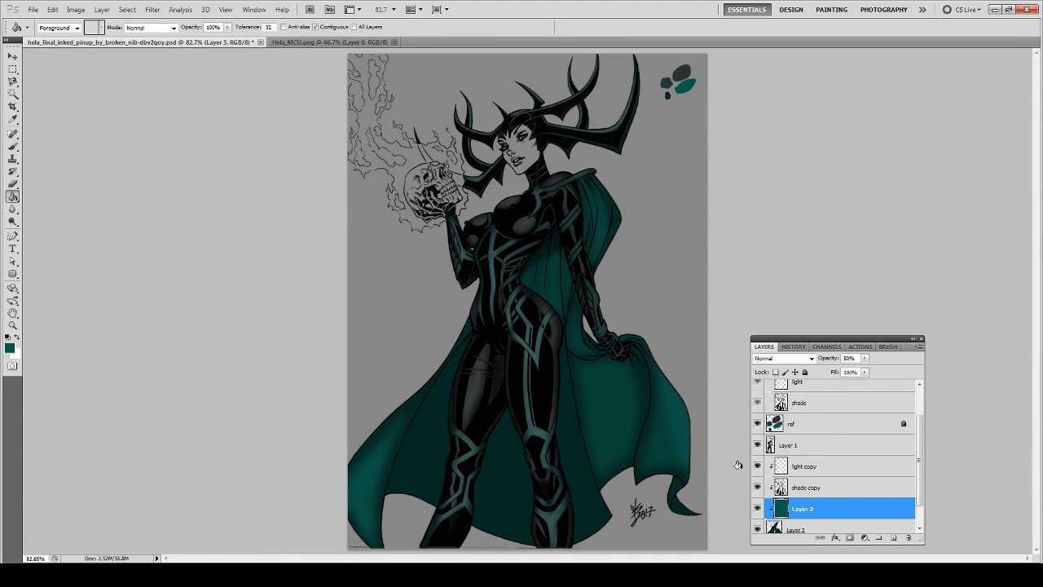
Mask the light copy and set the shade copy to 75% opacity
key("alt+bracketright")
key("alt+bracketright")
key("b")
key("alt+bracketleft")
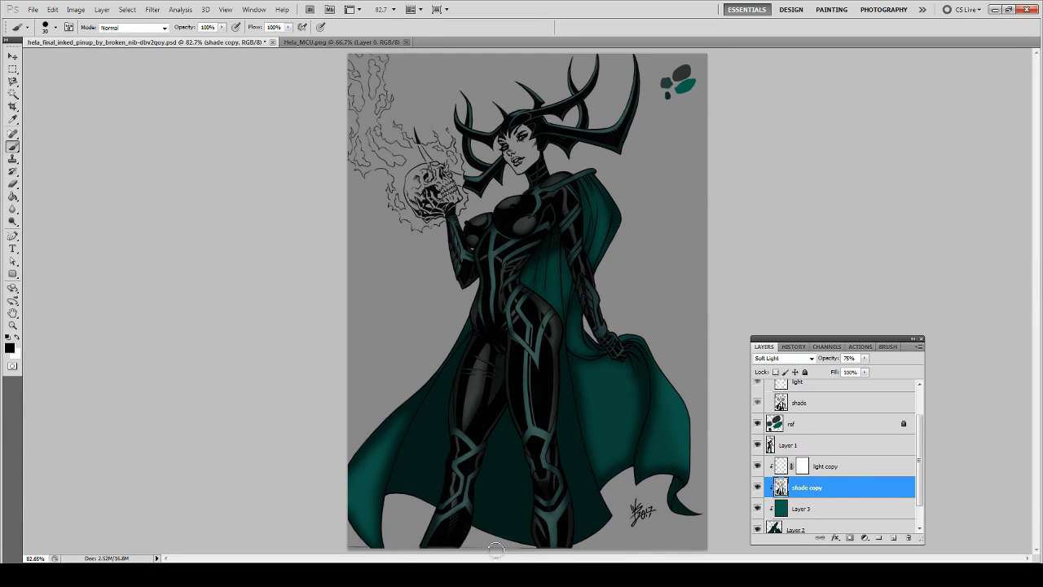
key("alt+bracketright")
key("x")
key("alt+bracketleft")
key("r")
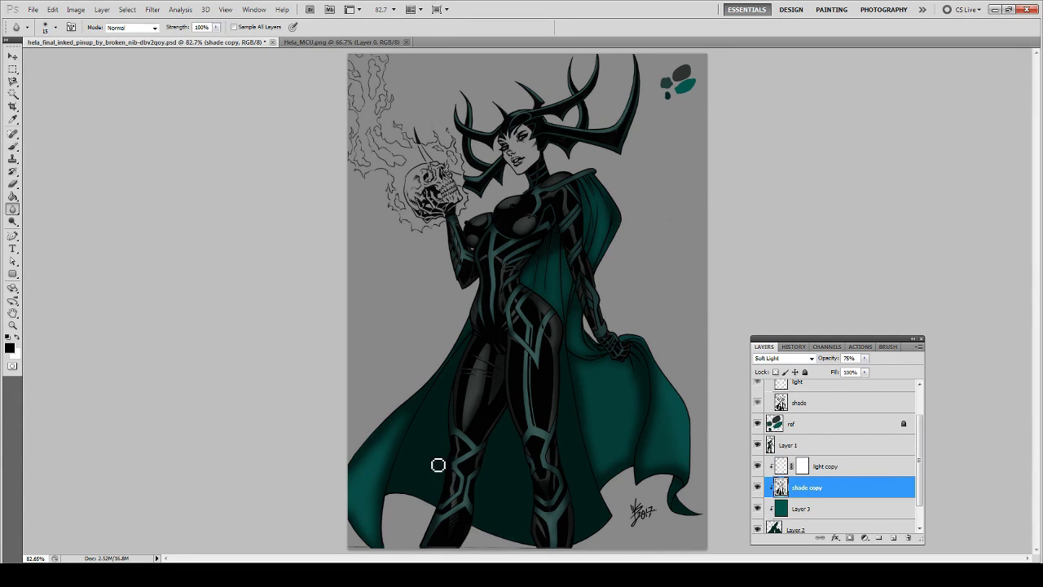
Paint white highlights on a new layer, blur them, and lower opacity to 47%
key("b")
key("x")
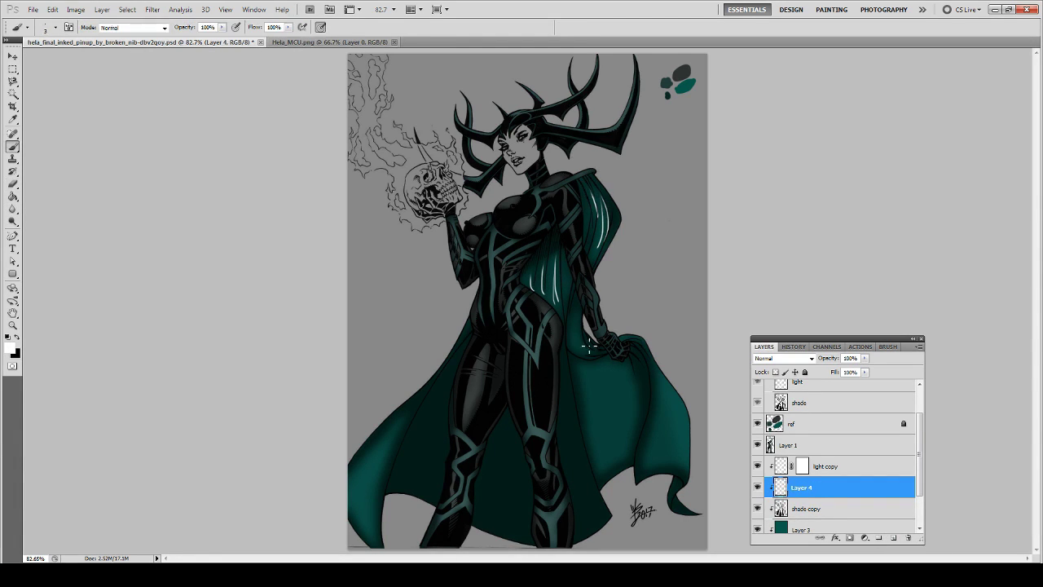
key("ctrl+alt+f")
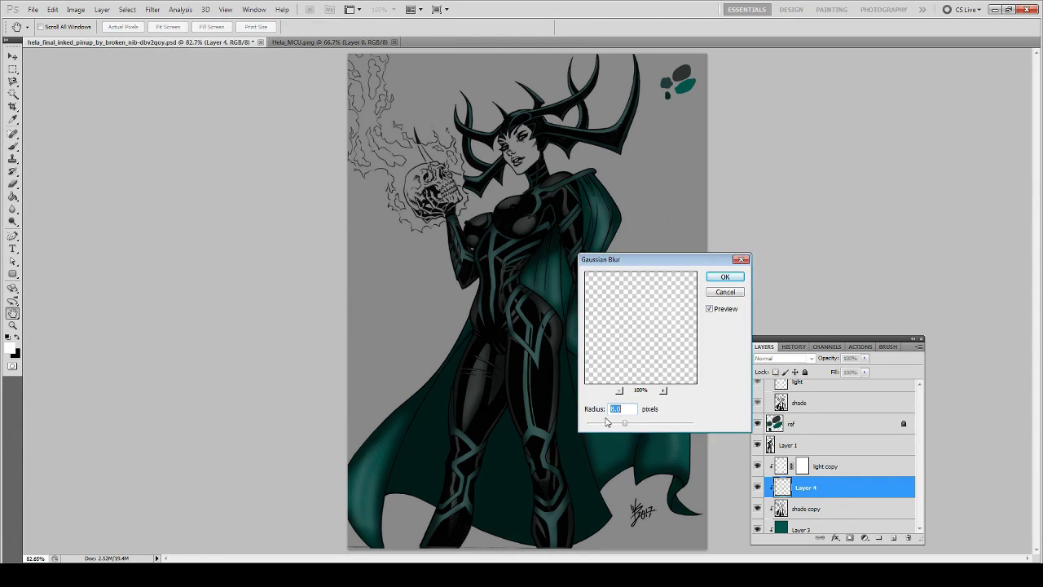
left_click(722, 276)
left_click_drag(864, 358, 837, 373)
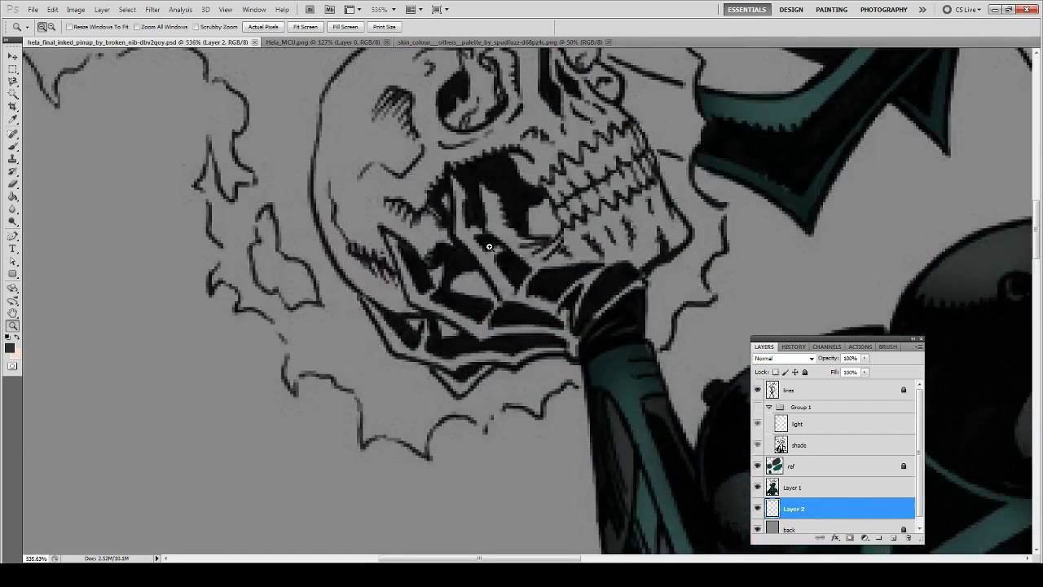
Repaint the grey tones around the skull's jaw and mouth on Layer 2
mouse_move(455, 185)
left_mouse_down()
mouse_move(469, 236)
mouse_move(506, 277)
mouse_move(593, 309)
mouse_move(473, 371)
mouse_move(437, 346)
left_mouse_up()
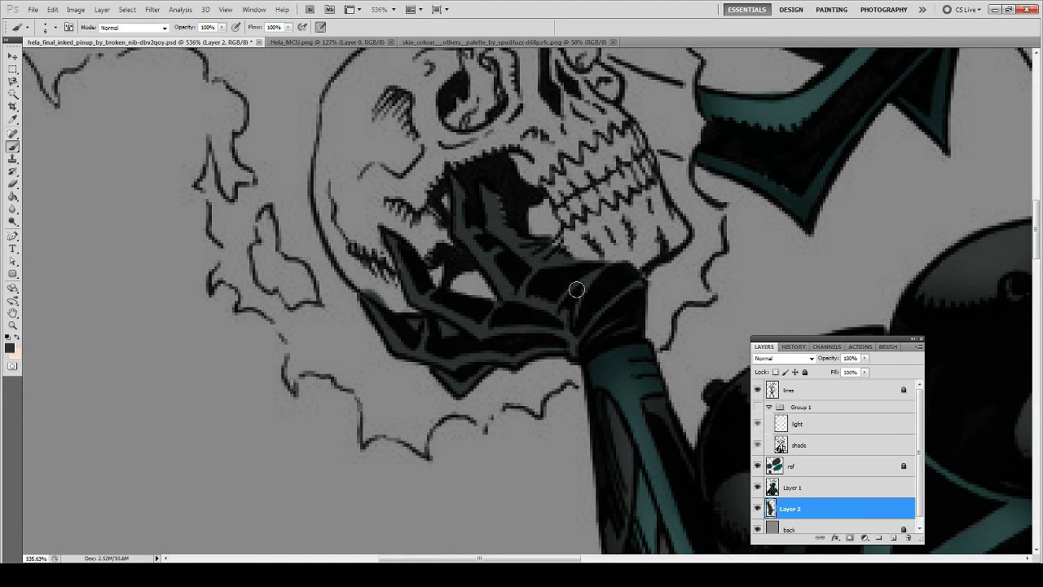
left_click_drag(576, 289, 506, 245)
mouse_move(492, 326)
left_mouse_down()
mouse_move(432, 326)
mouse_move(481, 310)
left_mouse_up()
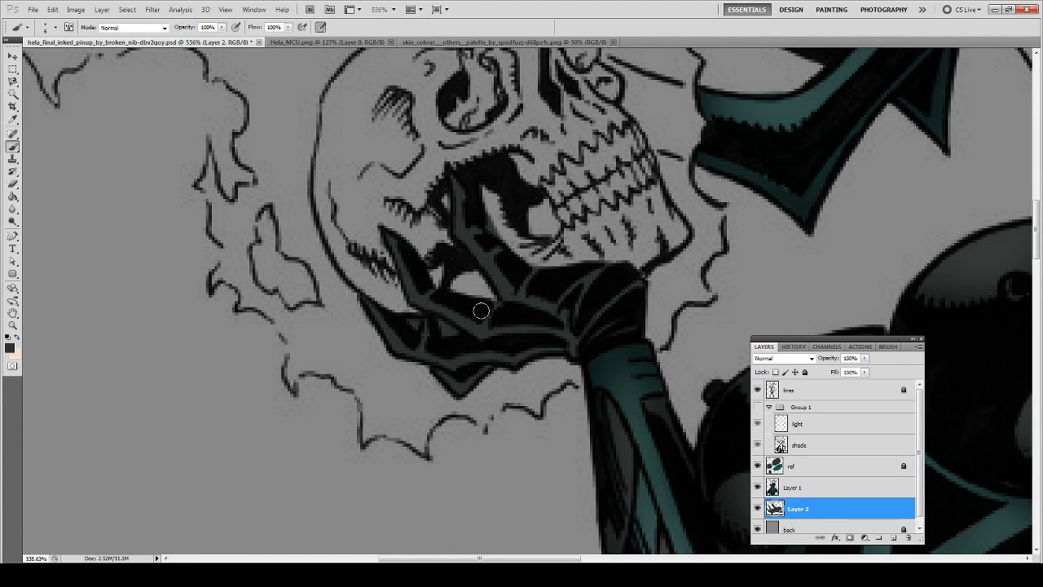
Duplicate the light and shade layers above Layer 2 and clip them to it
left_click(798, 424)
left_click(799, 445, "shift")
left_click_drag(799, 445, 799, 498)
key("ctrl+alt+g")
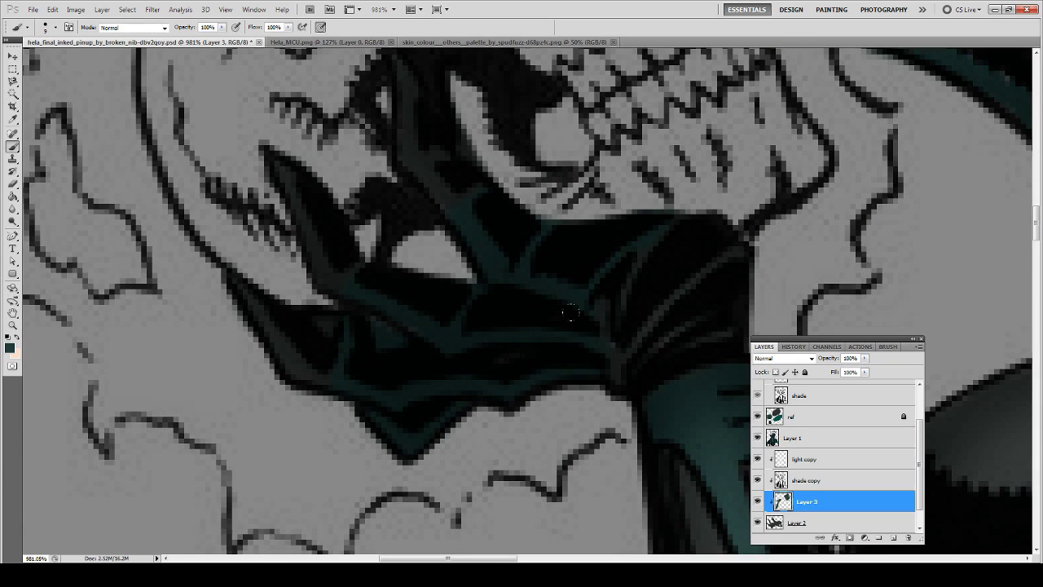
key("ctrl+e")
key("ctrl+0")
left_click(796, 480)
Merge the light and shade copies, then paint peach skin over the face, cheeks and chin
left_click(798, 501, "shift")
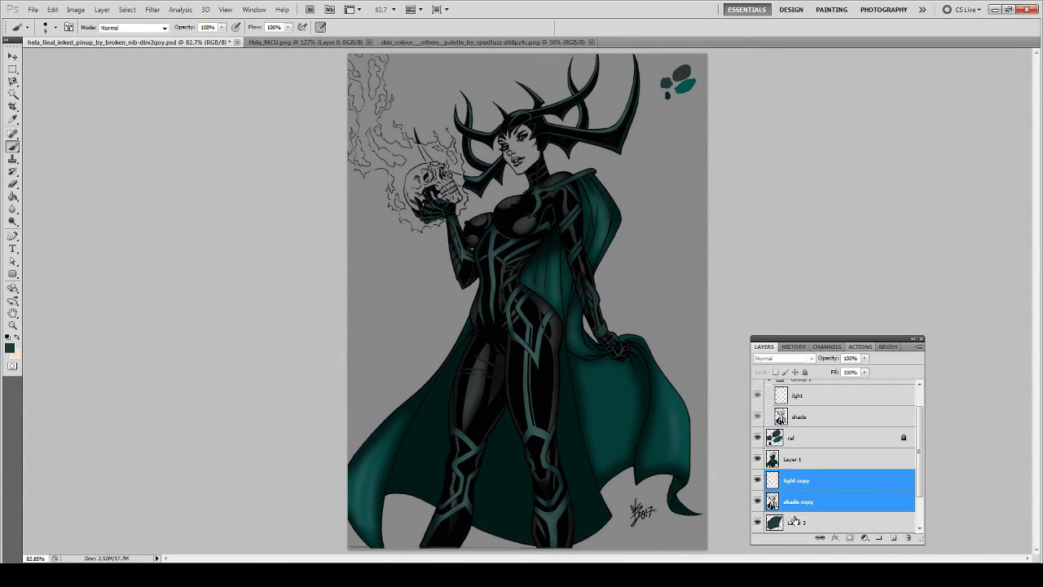
key("ctrl+e")
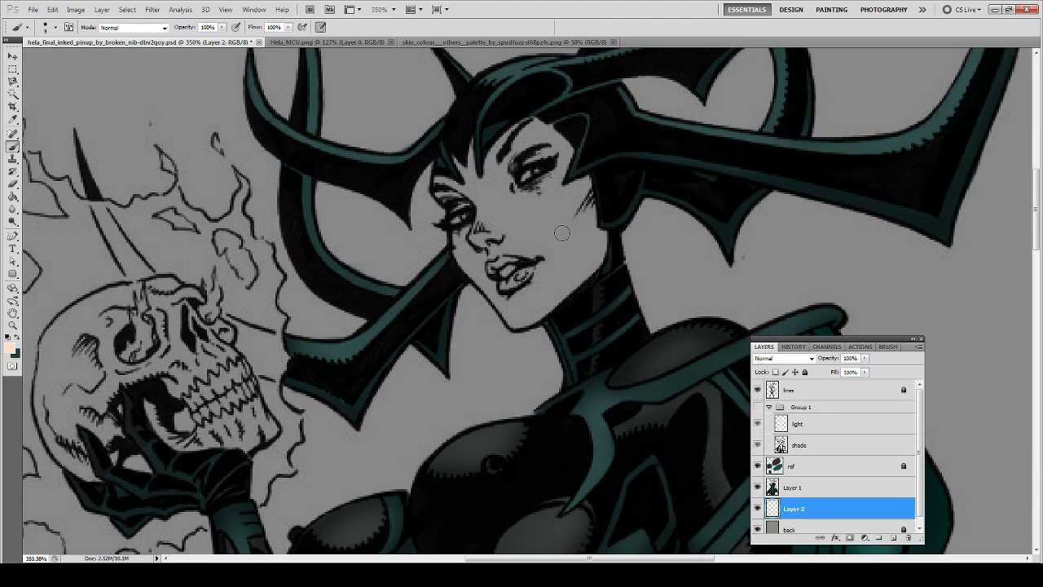
mouse_move(505, 139)
left_mouse_down()
mouse_move(456, 196)
mouse_move(562, 147)
left_mouse_up()
left_click_drag(457, 204, 578, 220)
mouse_move(473, 244)
left_mouse_down()
mouse_move(533, 254)
mouse_move(517, 314)
mouse_move(591, 261)
left_mouse_up()
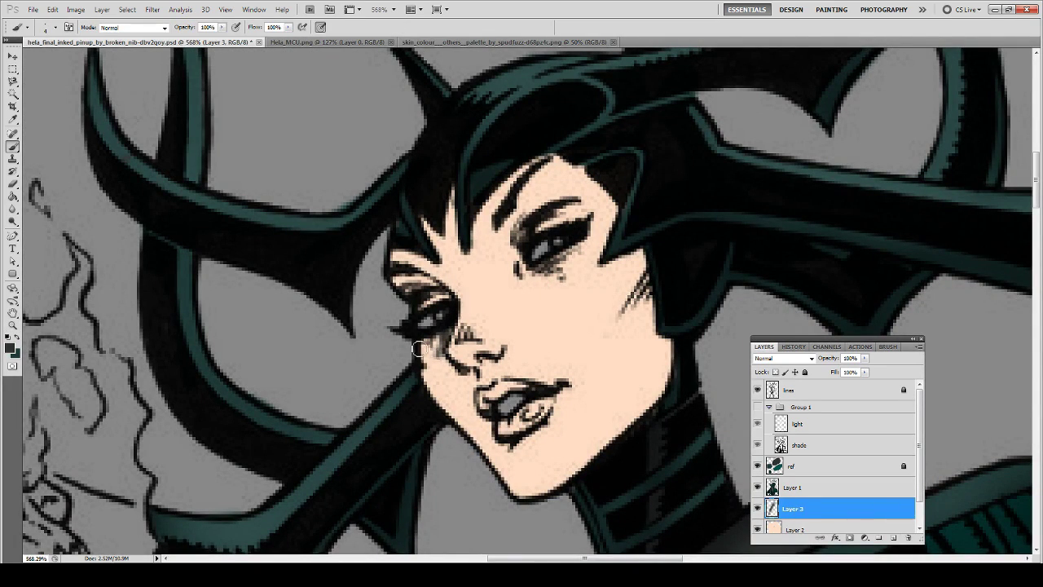
Brush dark mask shading across the forehead, eyes, nose and cheeks
left_click_drag(418, 349, 444, 388)
mouse_move(456, 293)
left_mouse_down()
mouse_move(611, 244)
mouse_move(522, 310)
left_mouse_up()
mouse_move(391, 244)
left_mouse_down()
mouse_move(465, 281)
mouse_move(497, 261)
left_mouse_up()
left_click_drag(555, 310, 619, 220)
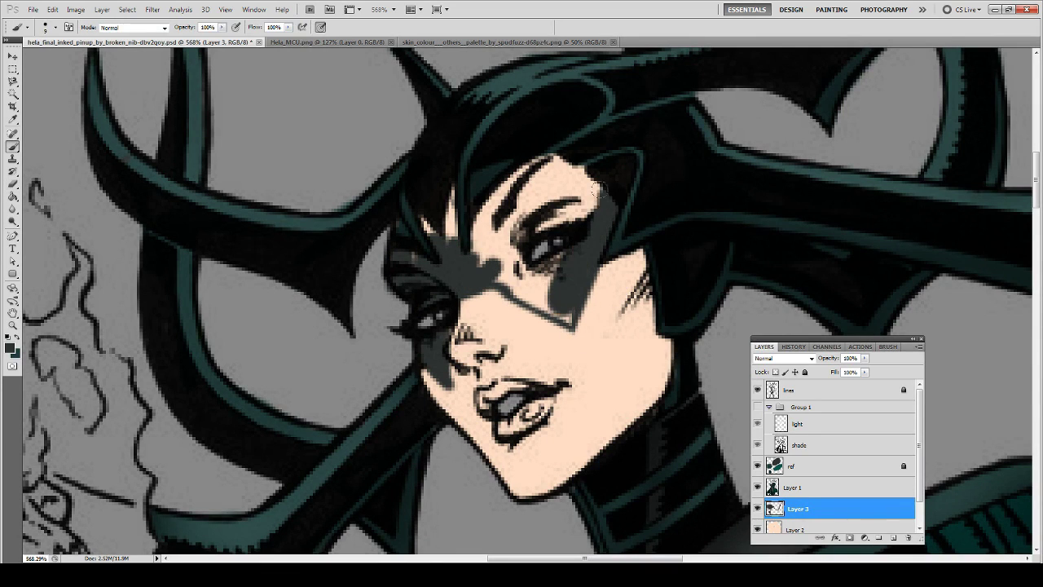
left_click_drag(603, 163, 473, 236)
mouse_move(506, 196)
left_mouse_down()
mouse_move(546, 304)
mouse_move(481, 295)
left_mouse_up()
key("ctrl+z")
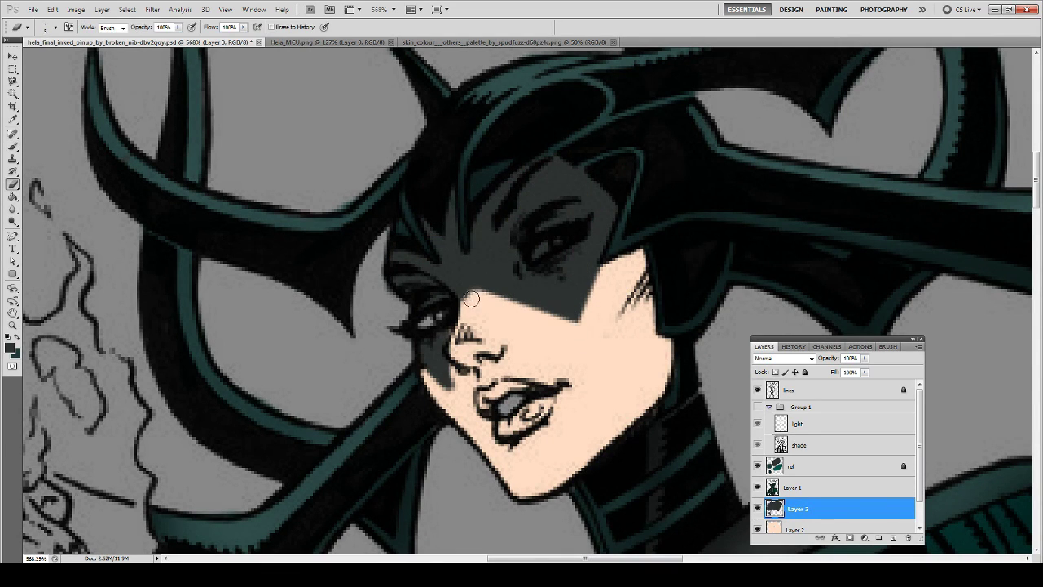
key("e")
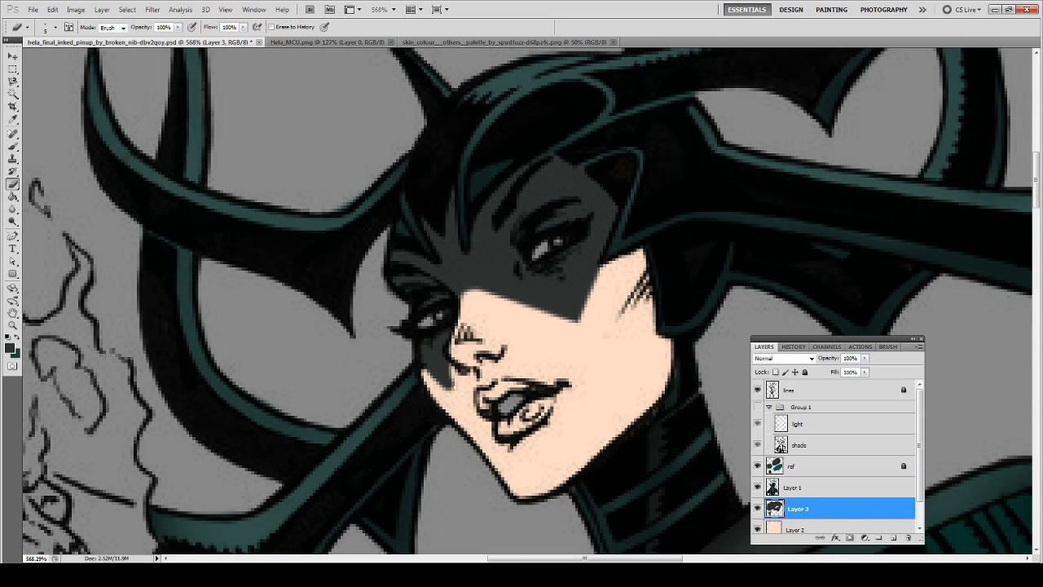
Duplicate and blur the light and shade layers over the face, then delete those copies
key("ctrl+j")
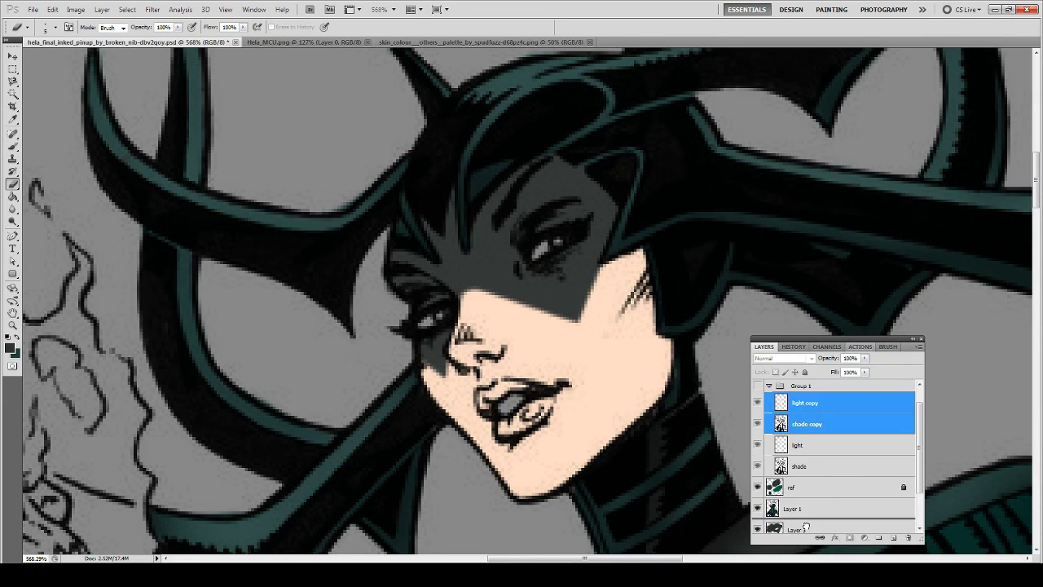
left_click_drag(815, 415, 815, 499)
key("ctrl+alt+f")
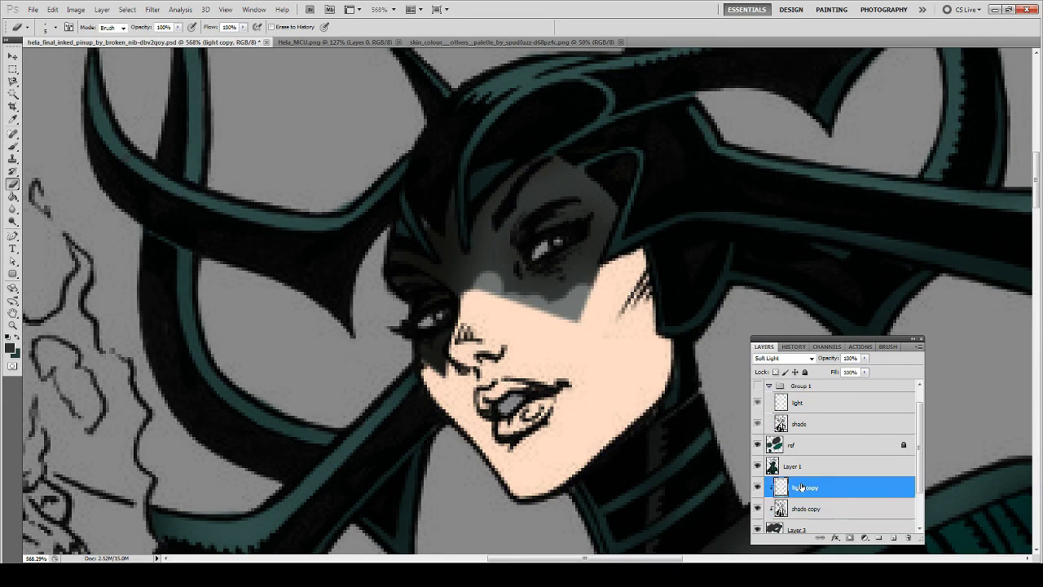
key("Return")
key("alt+]")
key("alt+]")
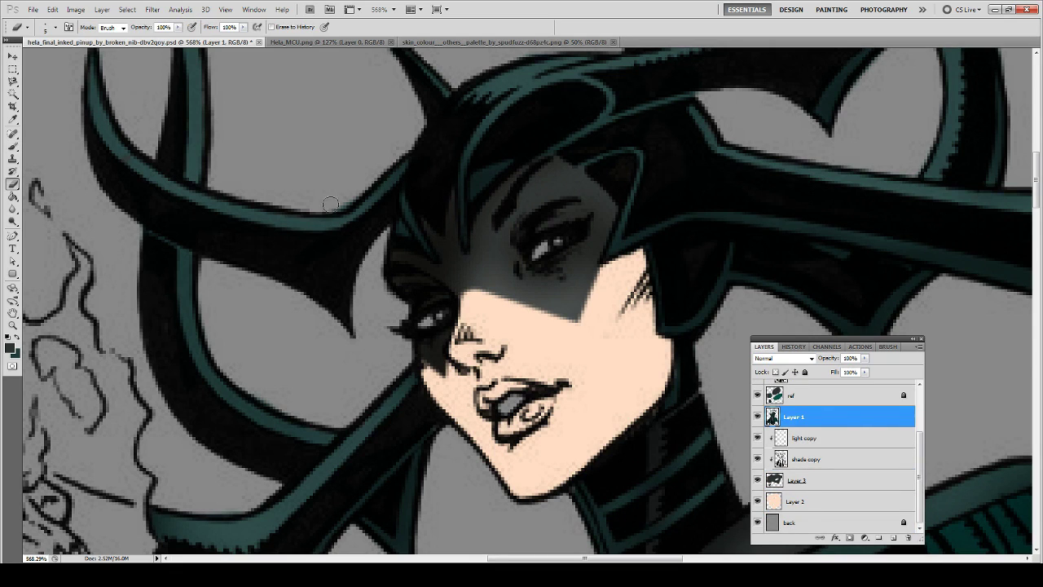
left_click_drag(330, 204, 292, 238)
key("s")
left_click(801, 484)
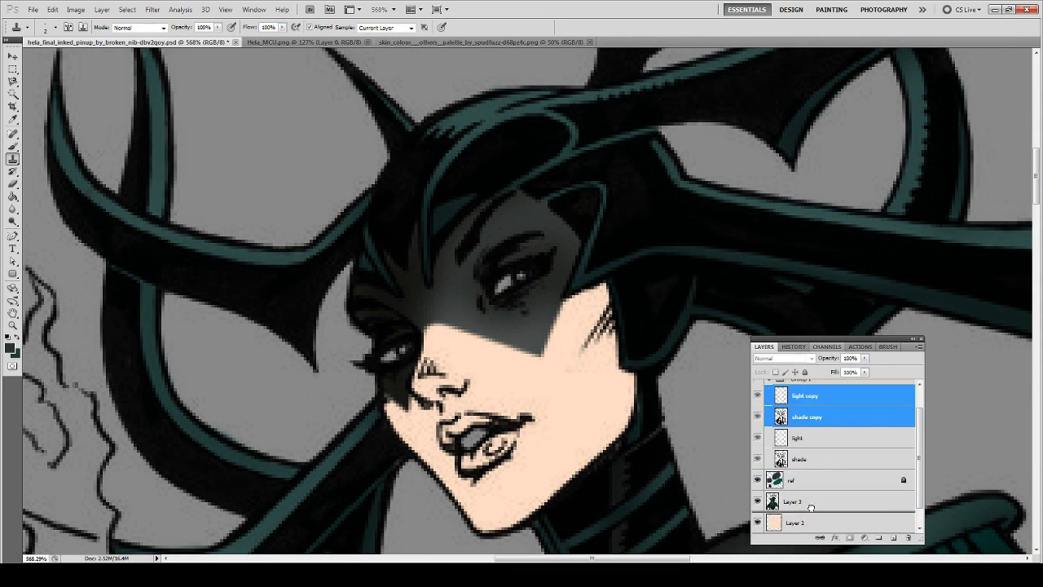
key("Delete")
Add a new layer for the lips and Soft Light copies of the light and shade layers
key("ctrl+0")
key("z")
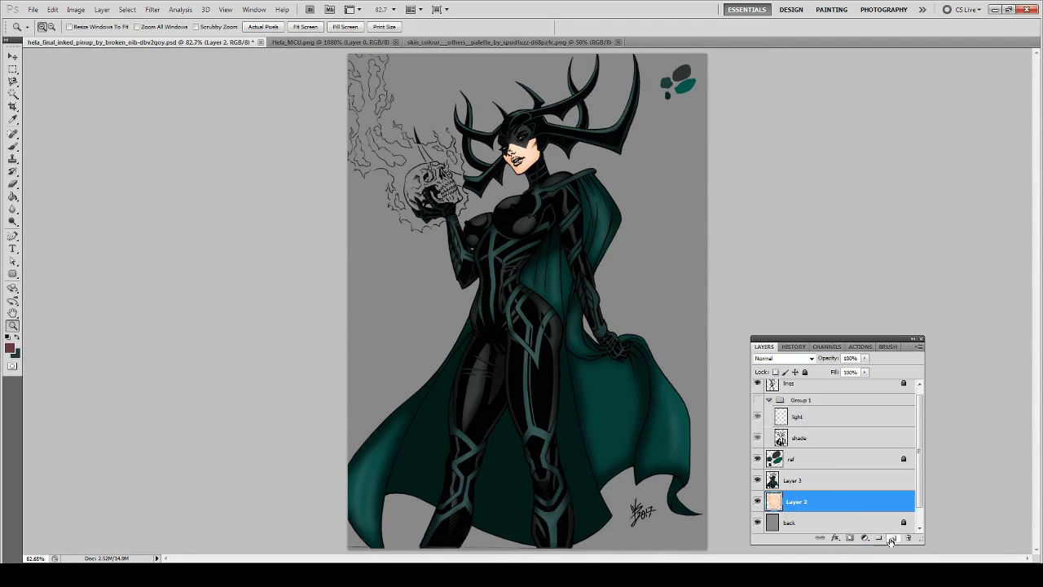
left_click(892, 538)
left_click_drag(490, 139, 555, 192)
key("b")
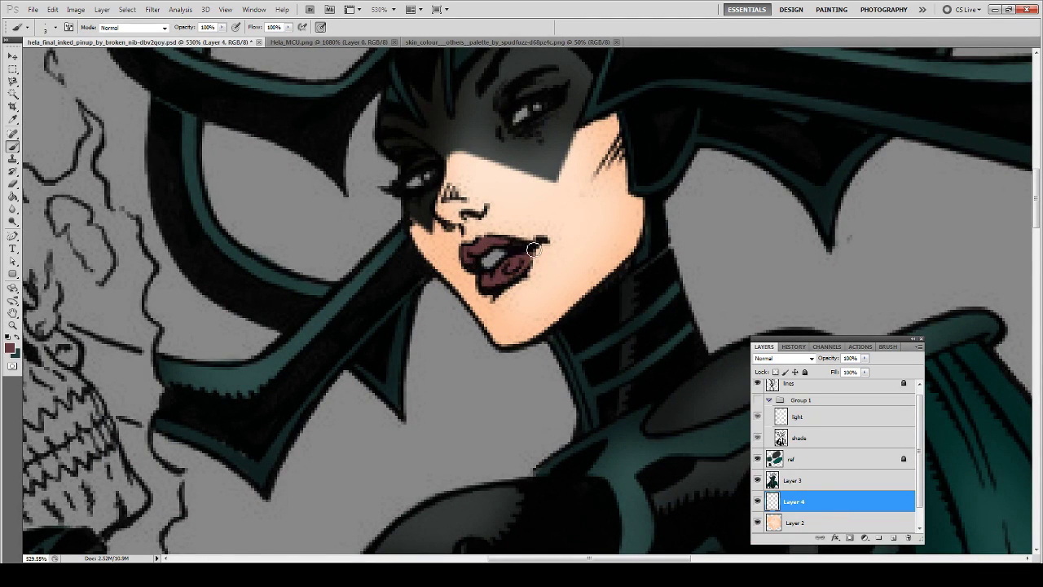
right_click(807, 428)
left_click(838, 203)
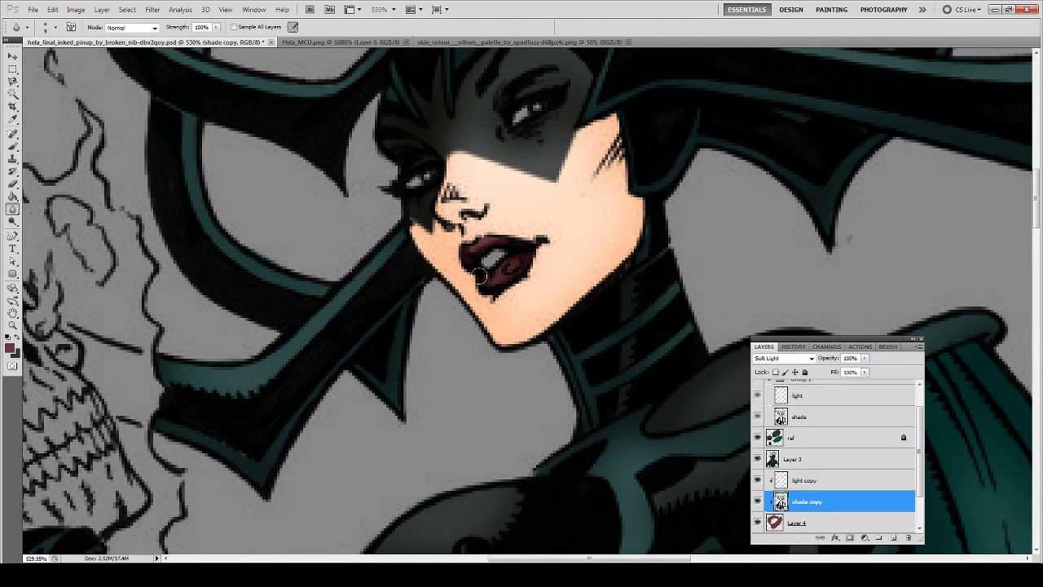
left_click(807, 481)
Paint the skull cream on a new layer
key("r")
key("b")
key("x")
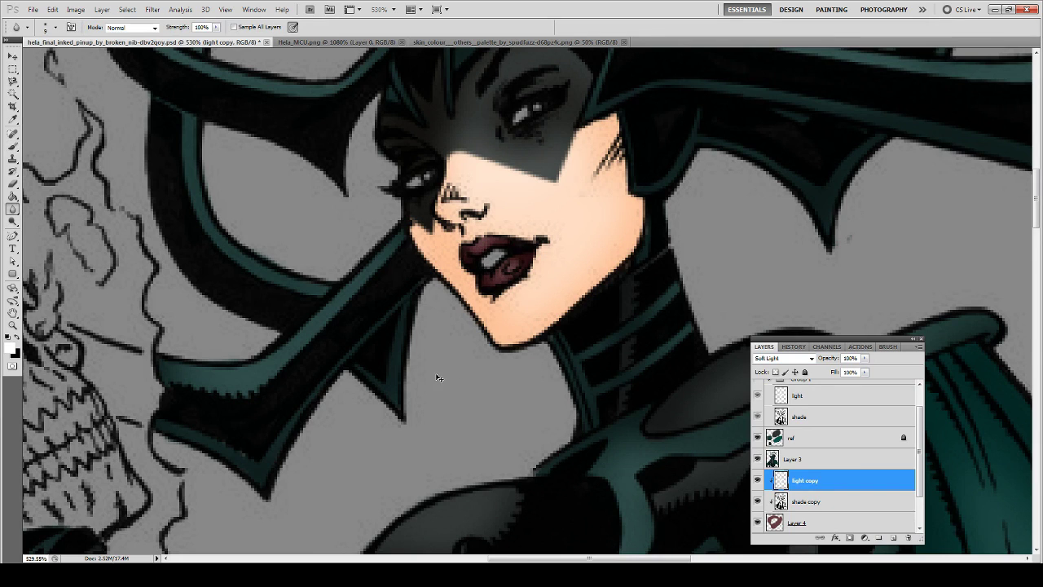
left_click(892, 538)
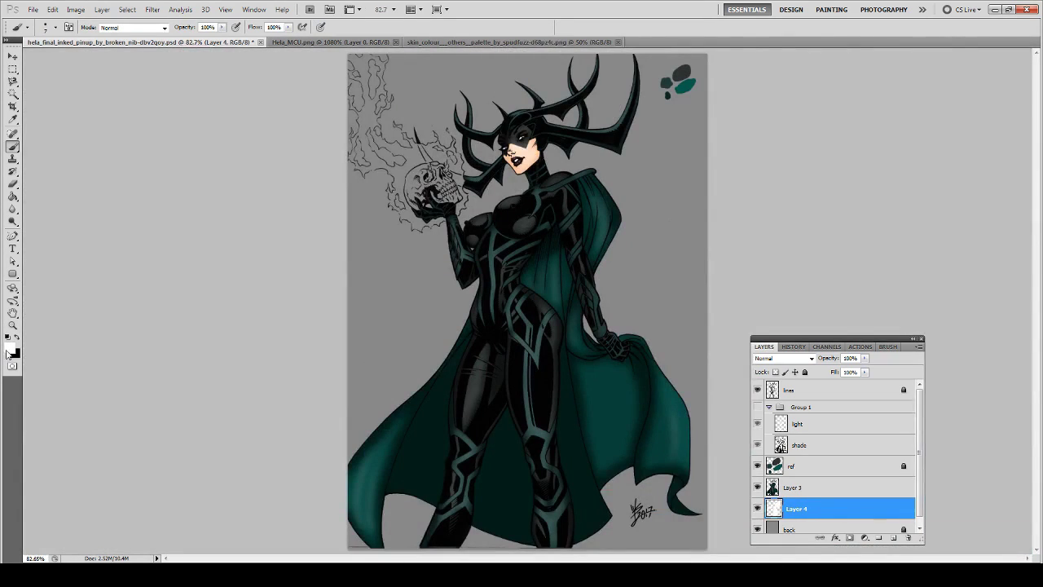
left_click(12, 349)
mouse_move(383, 252)
left_mouse_down()
mouse_move(374, 410)
mouse_move(568, 223)
mouse_move(620, 359)
left_mouse_up()
Erase stray grey near the eye socket and duplicate the shading layer
key("e")
mouse_move(473, 175)
left_mouse_down()
mouse_move(482, 218)
mouse_move(470, 259)
left_mouse_up()
key("b")
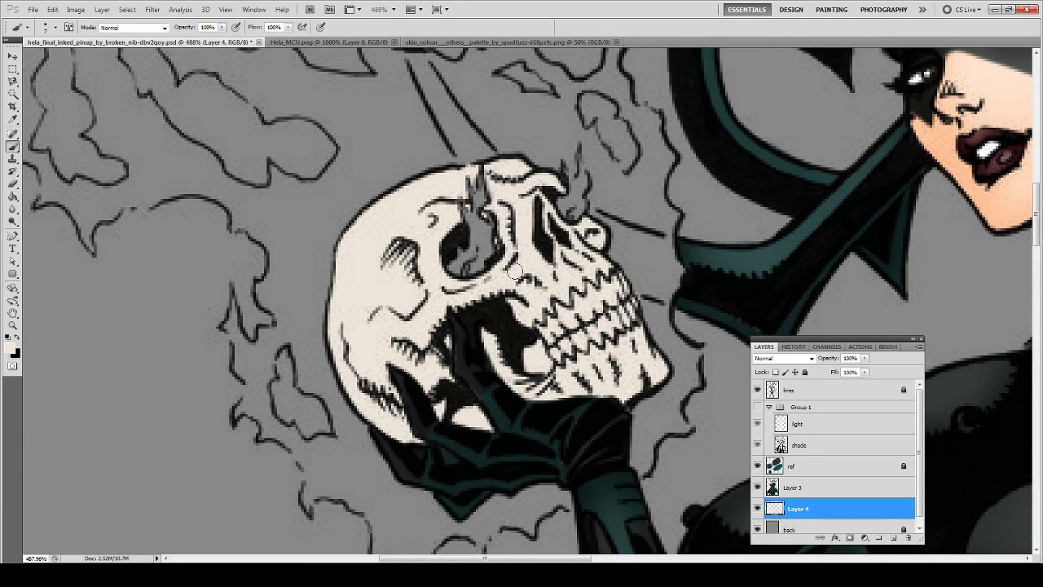
right_click(815, 432)
left_click(850, 202)
right_click(807, 488)
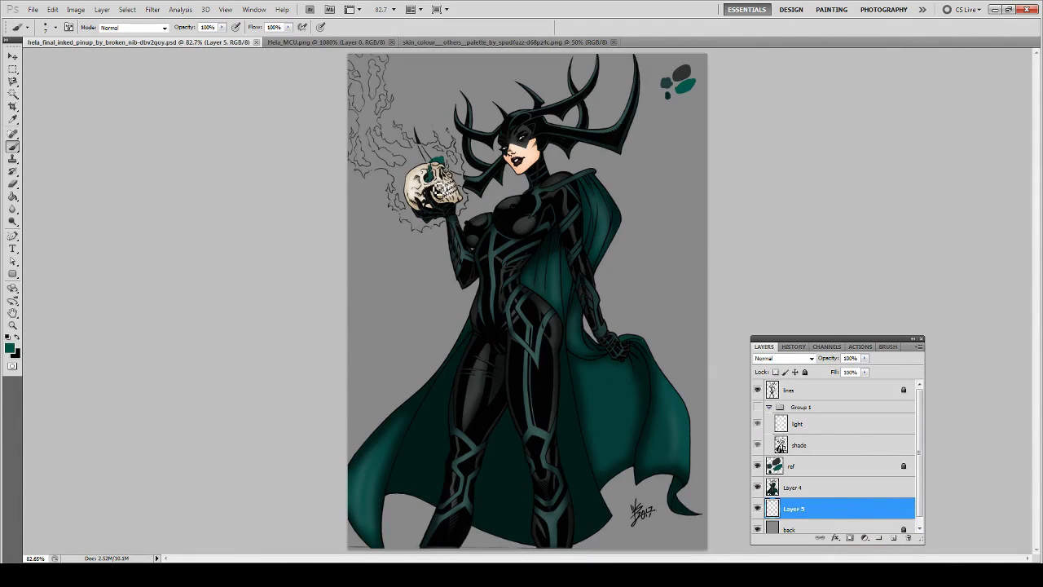
Paint teal around the top of the skull and lighten it with Hue/Saturation
left_click_drag(422, 160, 445, 179)
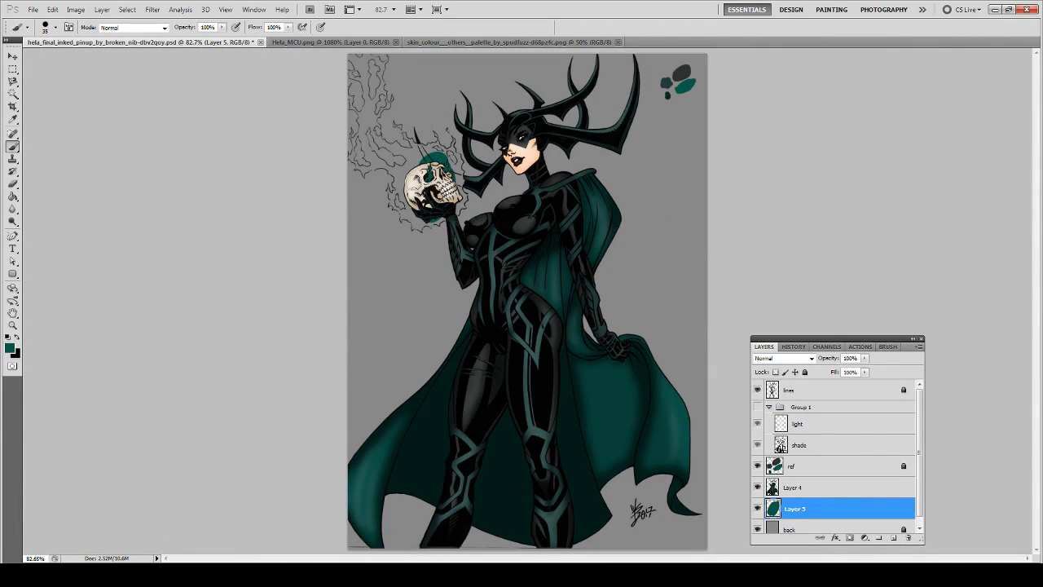
key("ctrl+u")
left_click_drag(710, 471, 726, 471)
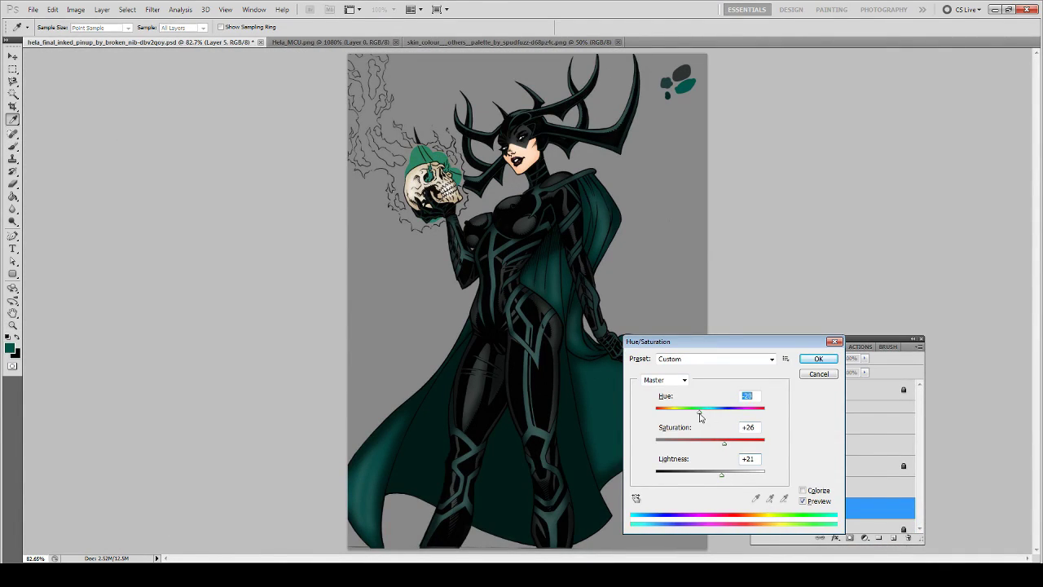
key("Return")
scroll(407, 171, "up", 3)
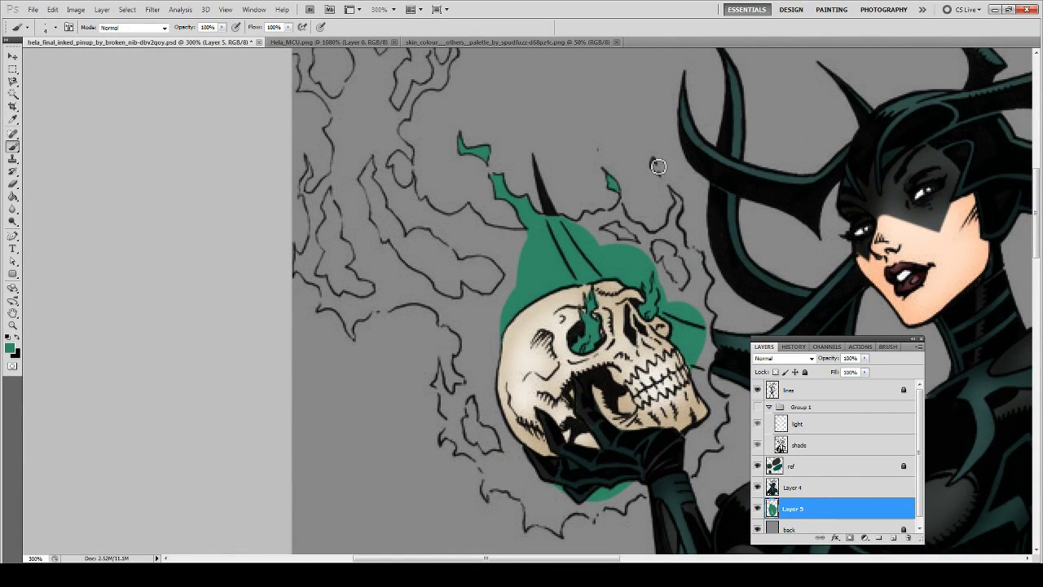
Extend the teal flames right, below-right, left and below the skull, filling gaps
mouse_move(673, 196)
left_mouse_down()
mouse_move(622, 210)
mouse_move(706, 324)
mouse_move(645, 326)
left_mouse_up()
left_click_drag(693, 383, 679, 457)
key("alt+bracketright")
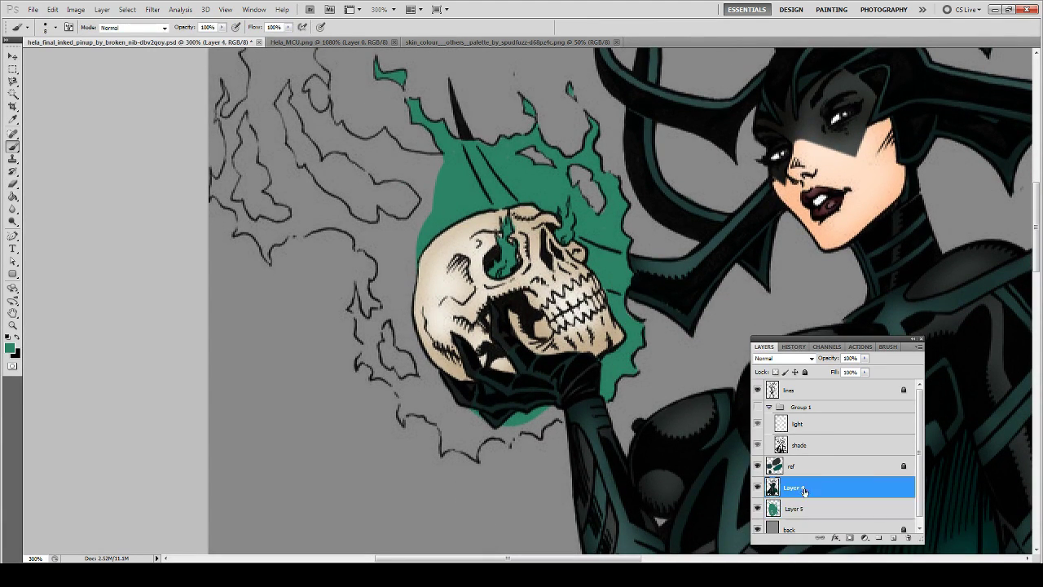
key("s")
key("b")
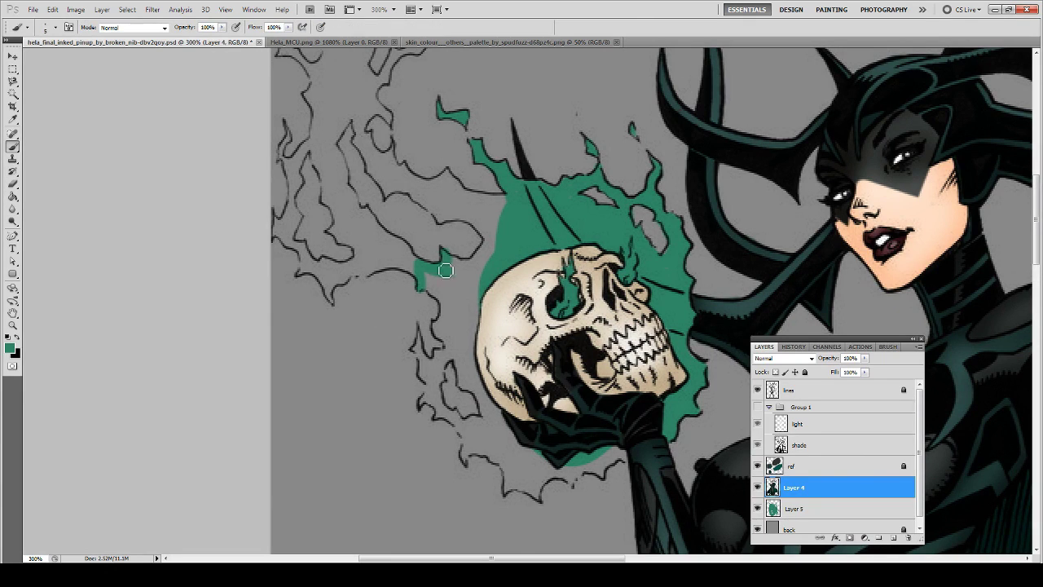
key("alt+bracketleft")
left_click_drag(445, 270, 439, 298)
mouse_move(475, 395)
left_mouse_down()
mouse_move(440, 415)
mouse_move(472, 458)
mouse_move(443, 409)
mouse_move(497, 432)
mouse_move(569, 433)
left_mouse_up()
Paint flat green into the flame shapes and zoom out to view the whole drawing
key("e")
key("b")
scroll(505, 367, "up", 5)
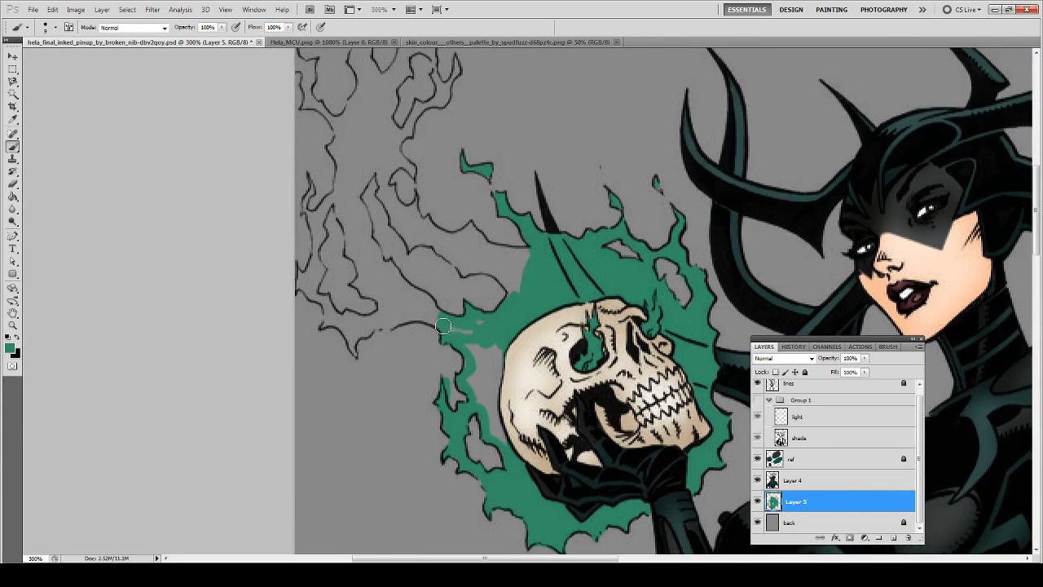
scroll(381, 198, "left", 3)
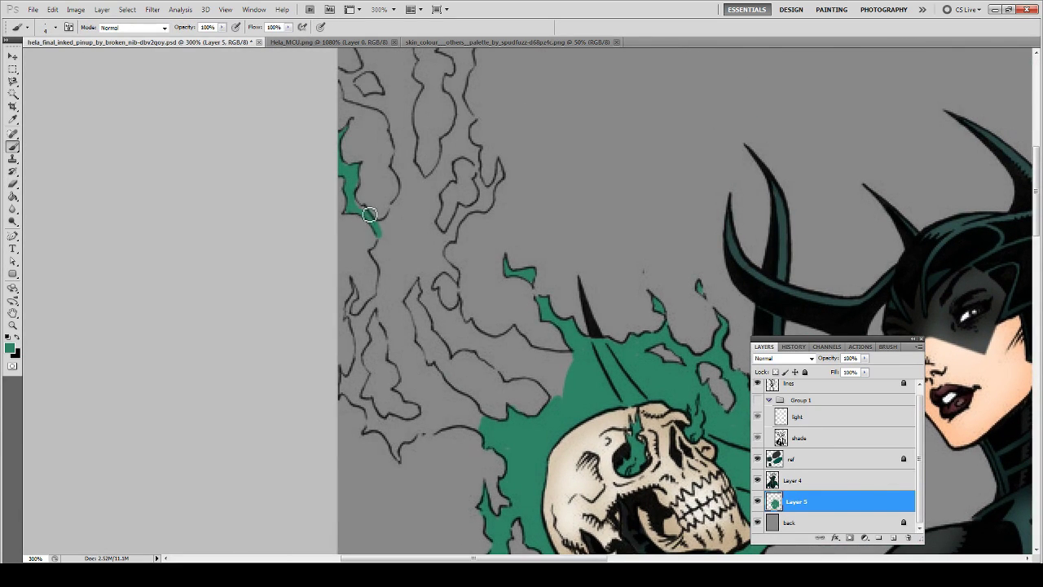
left_click_drag(366, 390, 371, 323)
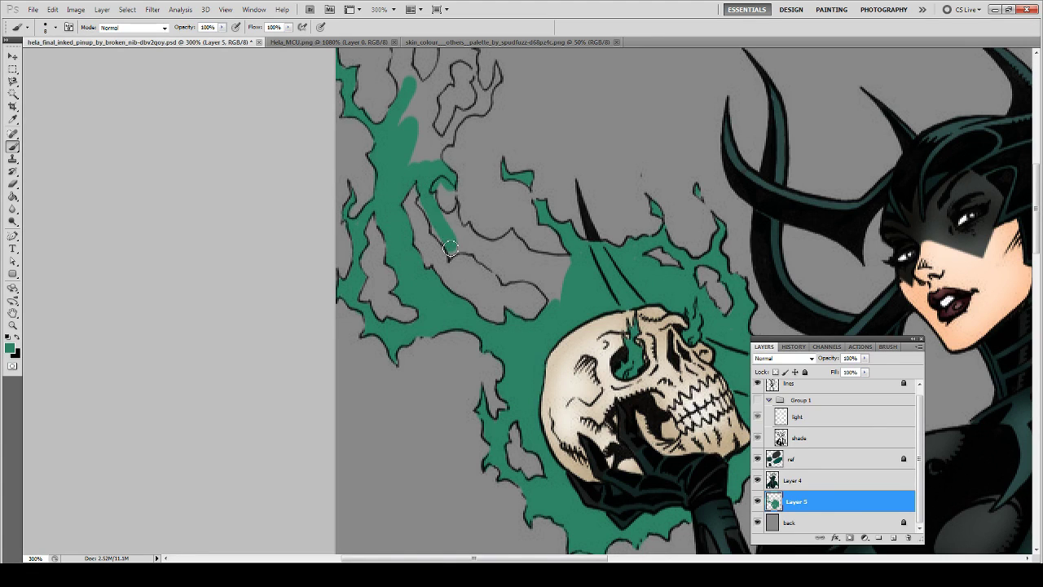
left_click_drag(400, 237, 554, 285)
key("e")
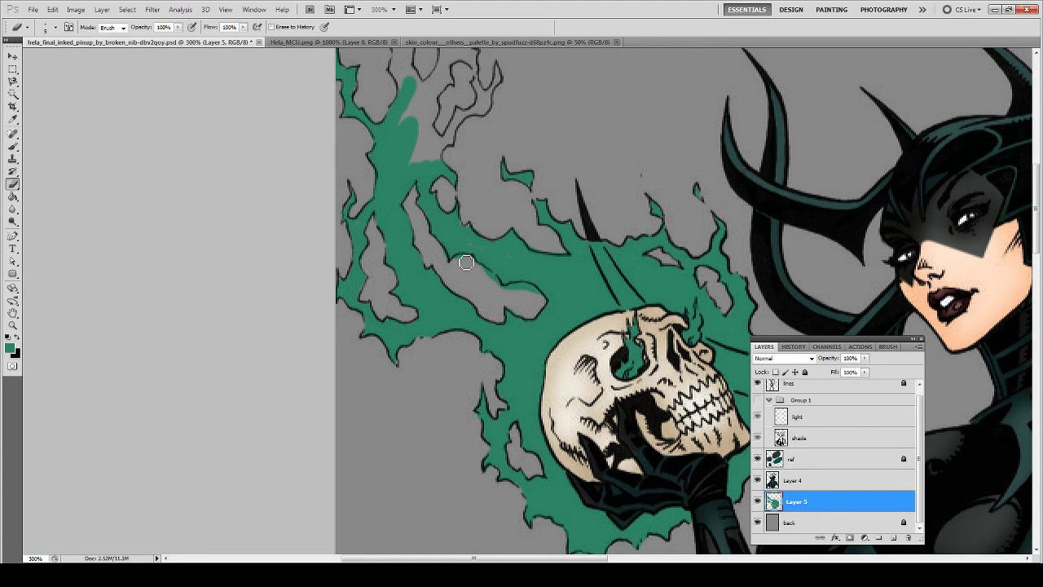
key("ctrl+0")
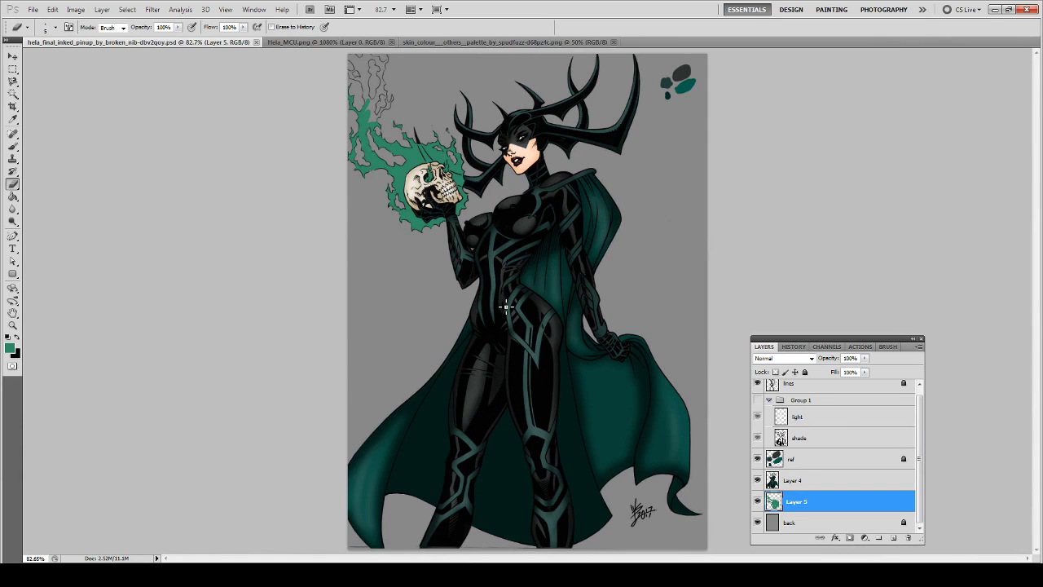
key("z")
Paint green into the upper flames and erase spill outside and inside the flames
mouse_move(265, 99)
left_mouse_down()
mouse_move(277, 163)
mouse_move(473, 163)
mouse_move(342, 326)
mouse_move(324, 238)
mouse_move(457, 245)
mouse_move(489, 391)
mouse_move(424, 367)
left_mouse_up()
key("e")
mouse_move(497, 383)
left_mouse_down()
mouse_move(507, 334)
mouse_move(420, 436)
left_mouse_up()
mouse_move(290, 205)
left_mouse_down()
mouse_move(391, 143)
mouse_move(403, 245)
mouse_move(383, 326)
mouse_move(395, 295)
left_mouse_up()
key("b")
key("e")
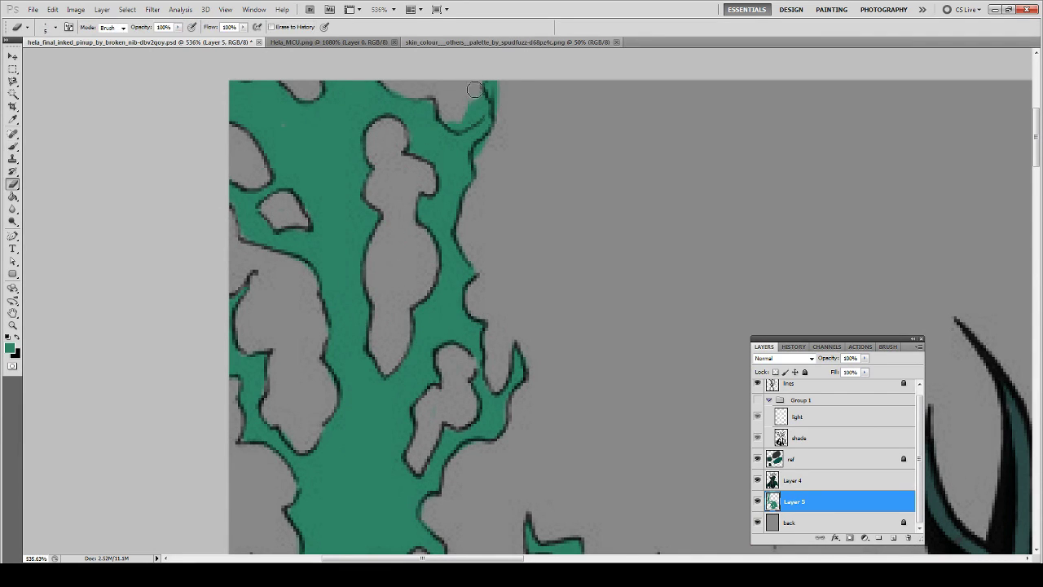
left_click_drag(365, 452, 430, 260)
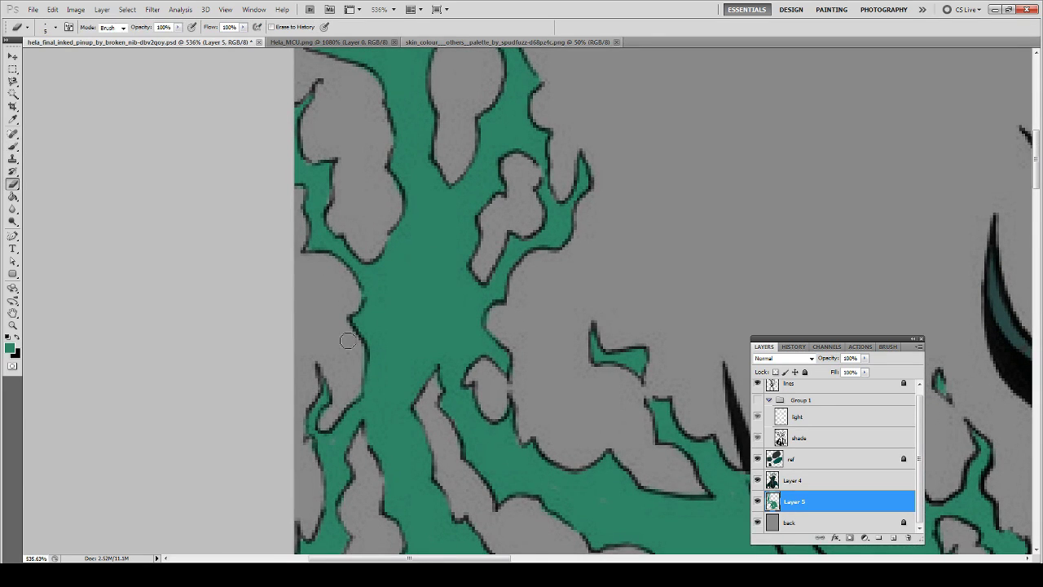
key("ctrl+0")
Duplicate the light and shade layers and move the copies above Layer 5
left_click(815, 417)
left_click(815, 438, "shift")
key("ctrl+j")
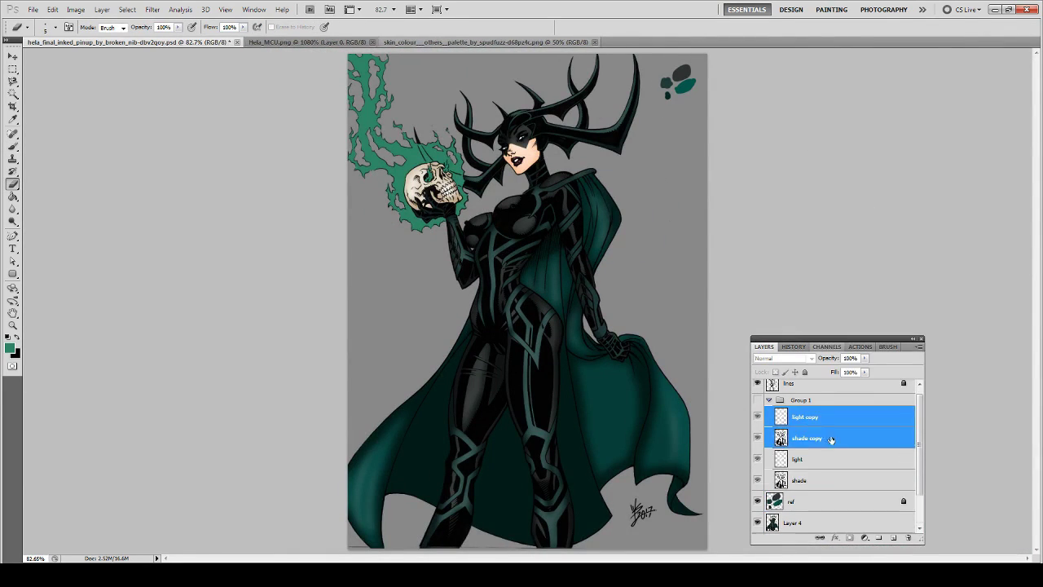
left_click_drag(831, 440, 790, 487)
Soften the shade copy with Gaussian Blur and adjust the copies' blend mode
left_click(152, 9)
left_click(310, 155)
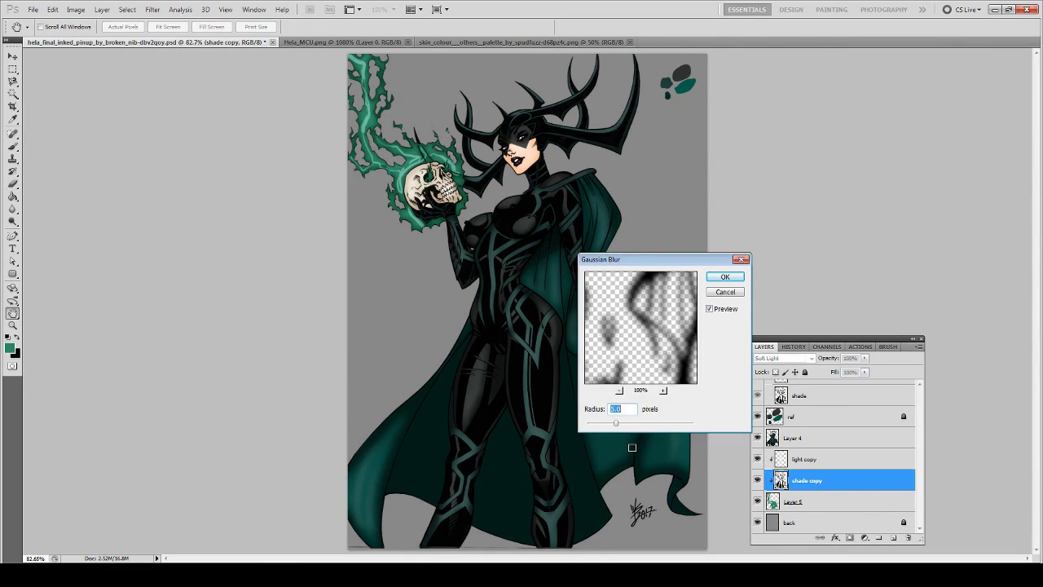
left_click(726, 275)
left_click(815, 459)
left_click(820, 438)
key("w")
left_click(807, 480)
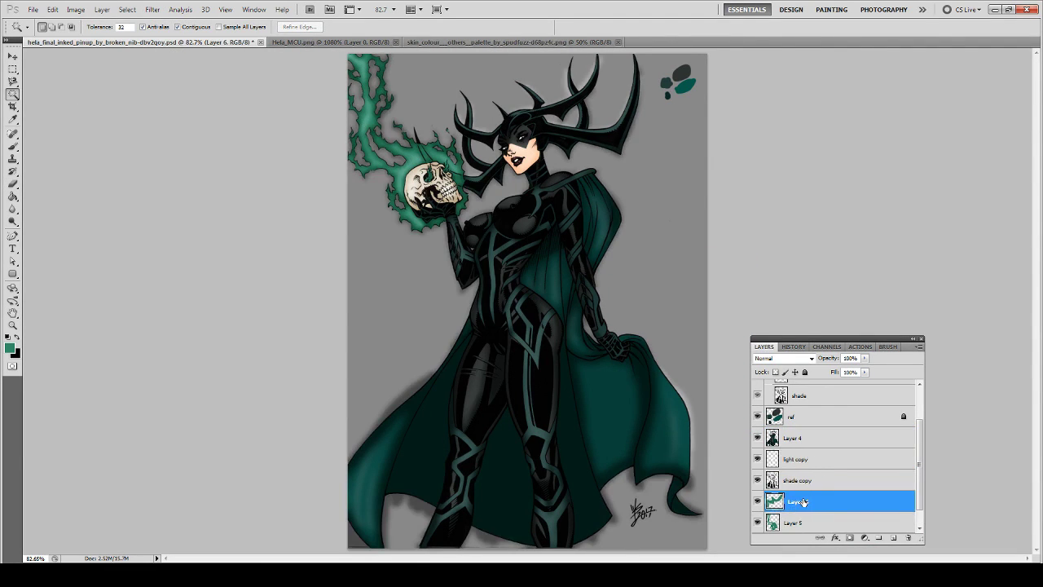
left_click(801, 456, "shift")
left_click(794, 502)
On a new layer clipped to Layer 5, paint white glow over the green fire
key("b")
right_click(441, 291)
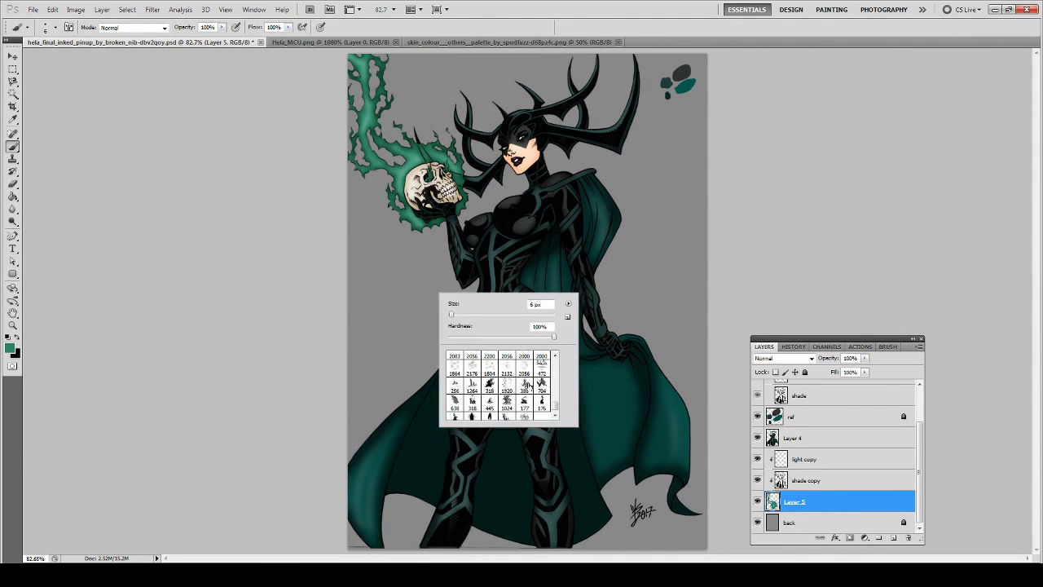
key("Return")
key("ctrl+alt+shift+n")
key("ctrl+alt+g")
key("d")
key("x")
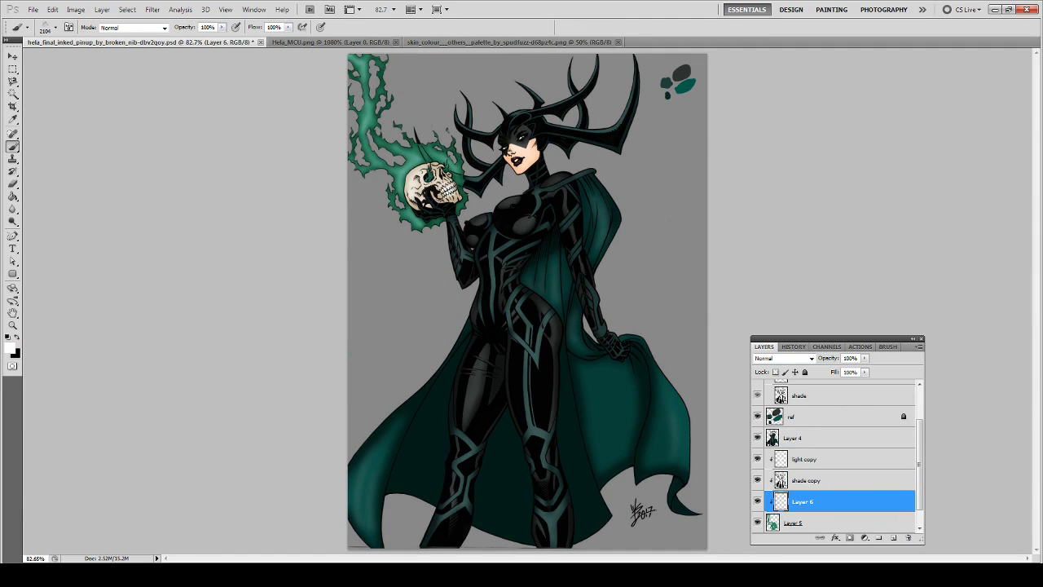
right_click(507, 243)
key("Return")
key("bracketleft")
left_click_drag(363, 69, 432, 159)
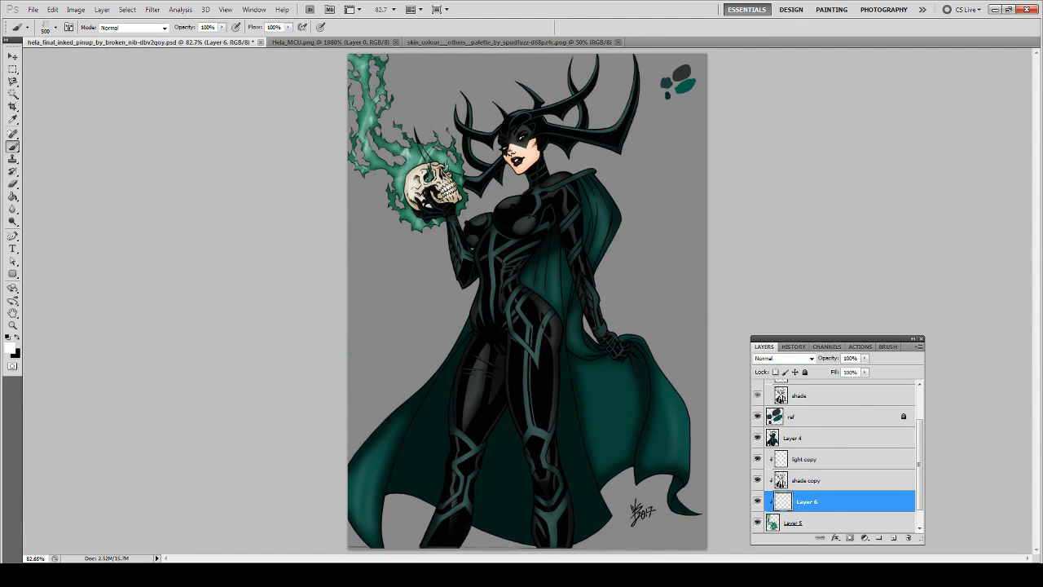
Add another glow layer with a 30 px brush at 48% opacity and merge it down
key("ctrl+alt+shift+n")
right_click(547, 184)
key("Return")
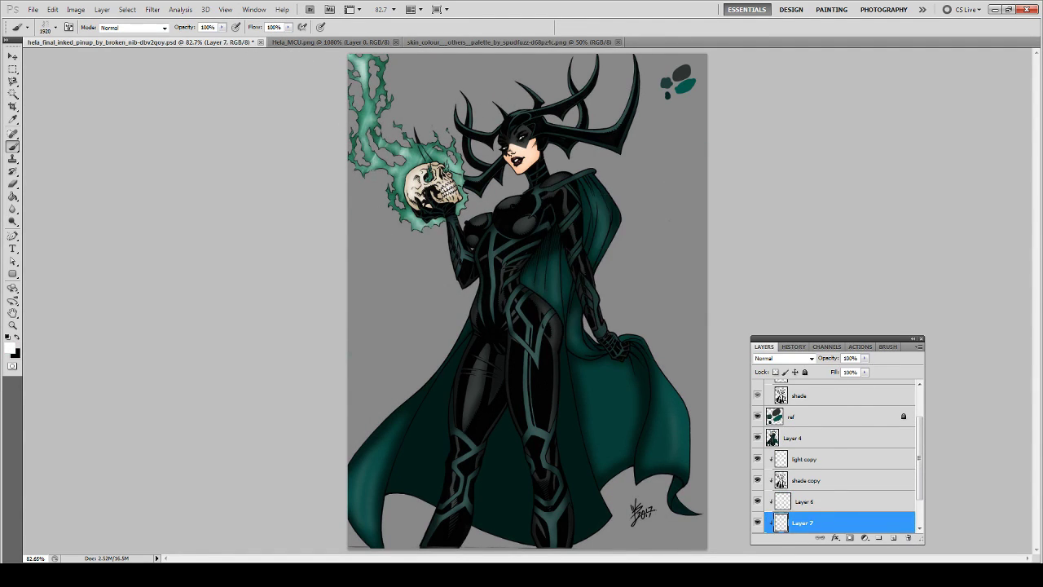
right_click(670, 371)
double_click(687, 438)
key("4")
key("8")
scroll(758, 483, "down", 1)
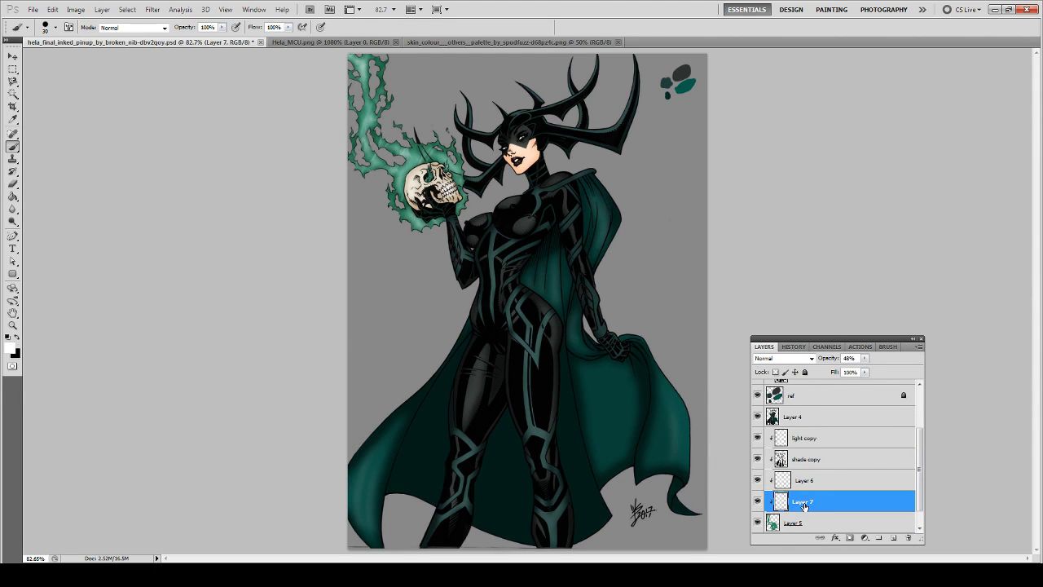
key("ctrl+e")
Duplicate Layer 5 and Gaussian Blur the copy for a soft glow
key("Return")
key("ctrl+alt+f")
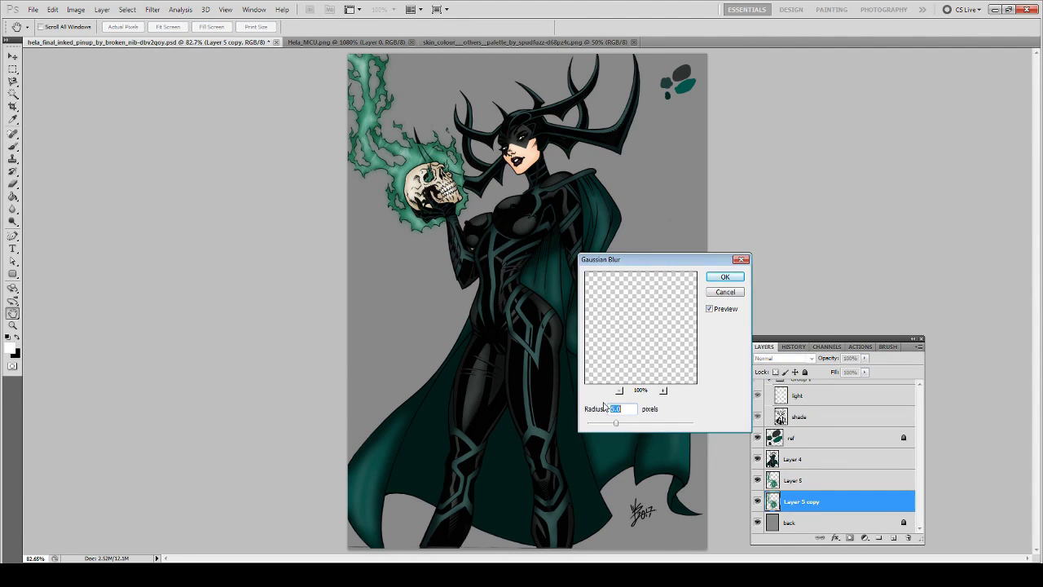
key("Return")
left_click(782, 358)
left_click(783, 204)
left_click(859, 347)
Run the galaxy background action and dismiss the missing layer warning
left_click(779, 519)
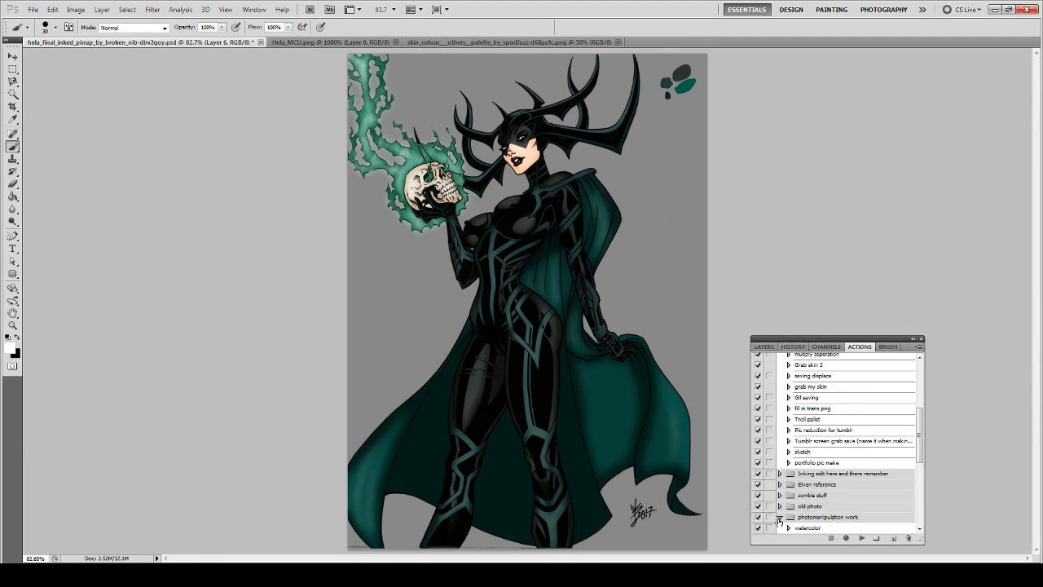
left_click(826, 517)
left_click(861, 538)
left_click(508, 214)
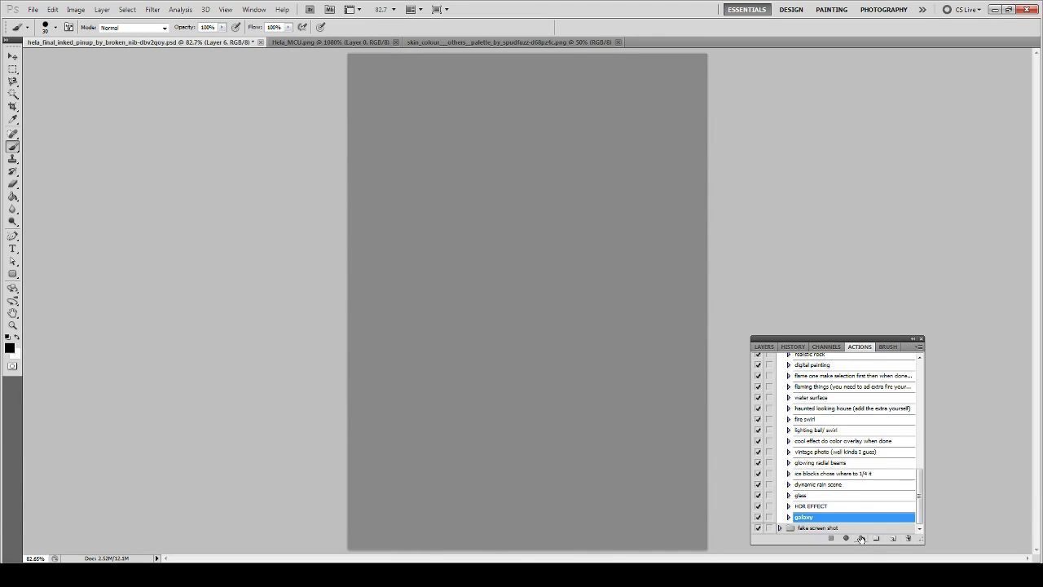
left_click(862, 538)
left_click(512, 220)
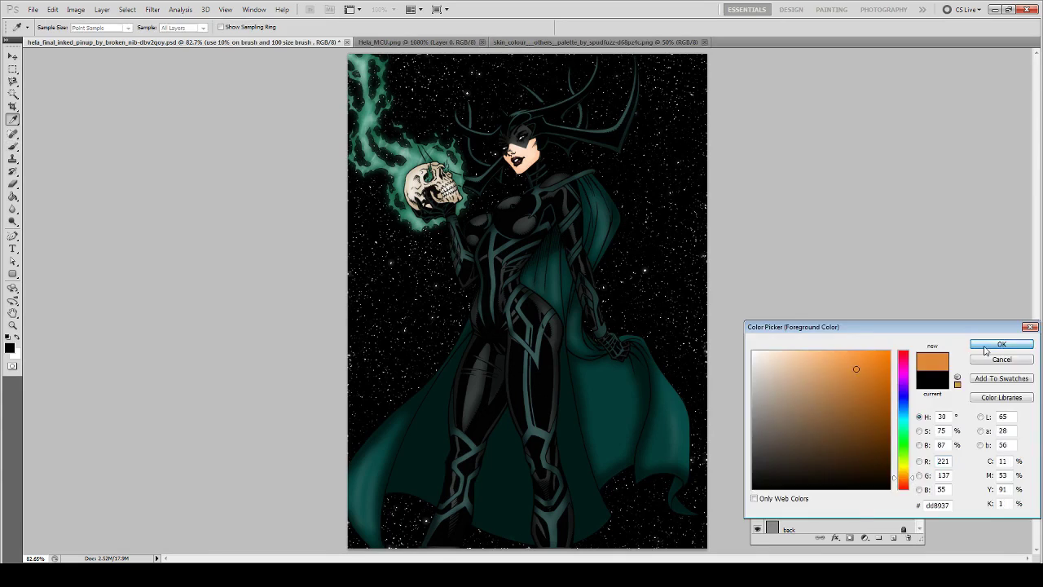
Fill a layer orange at 12% opacity and place it below Layer 7
left_click(1002, 344)
left_click_drag(868, 371, 818, 370)
left_click_drag(815, 466, 812, 495)
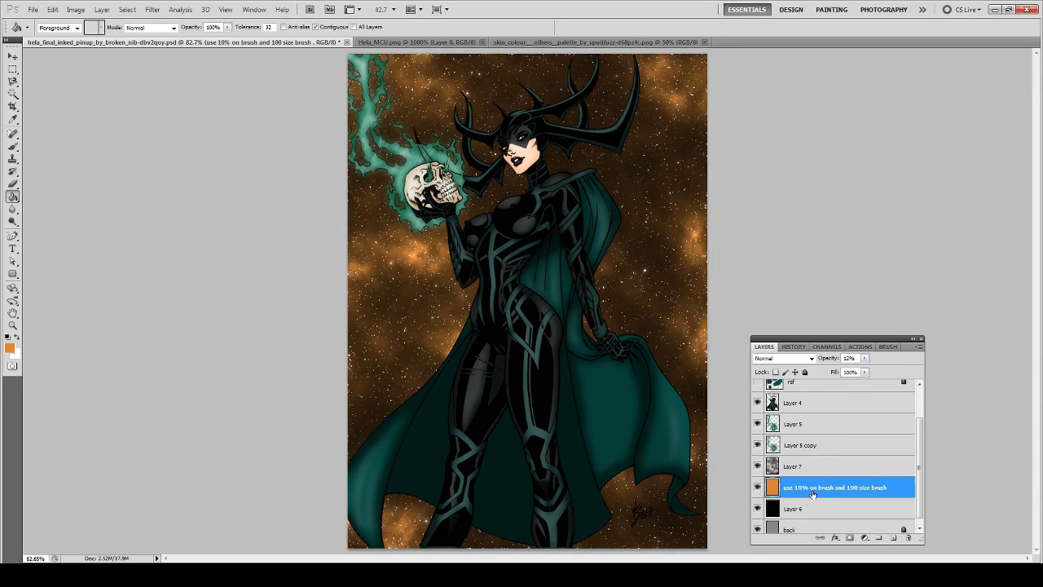
left_click(792, 466)
Paint faint pale yellow haze into the sky at 10% brush opacity
left_click(894, 538)
left_click(9, 348)
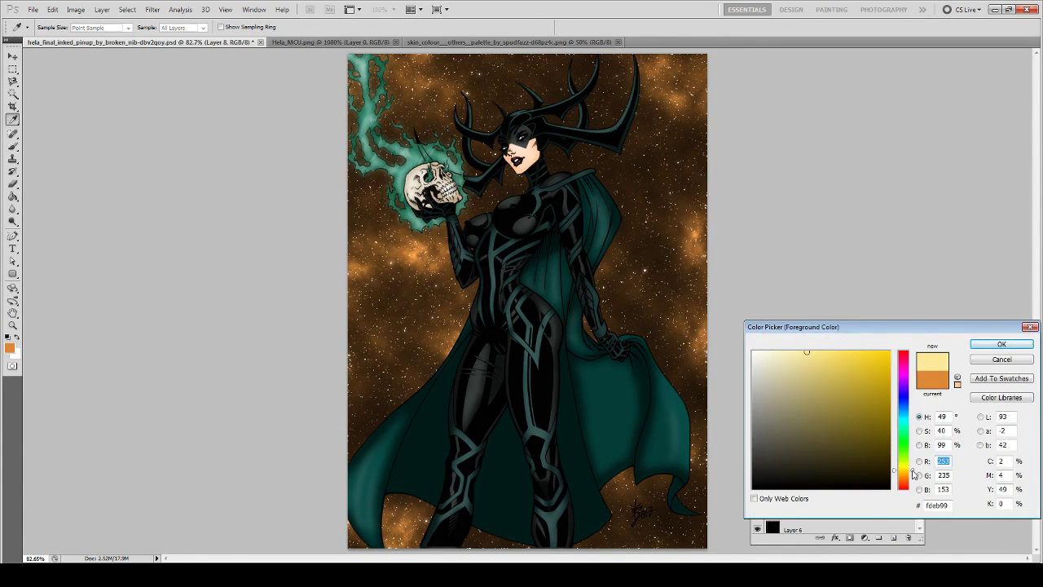
left_click(1002, 344)
key("b")
left_click_drag(408, 114, 460, 108)
key("ctrl+z")
key("1")
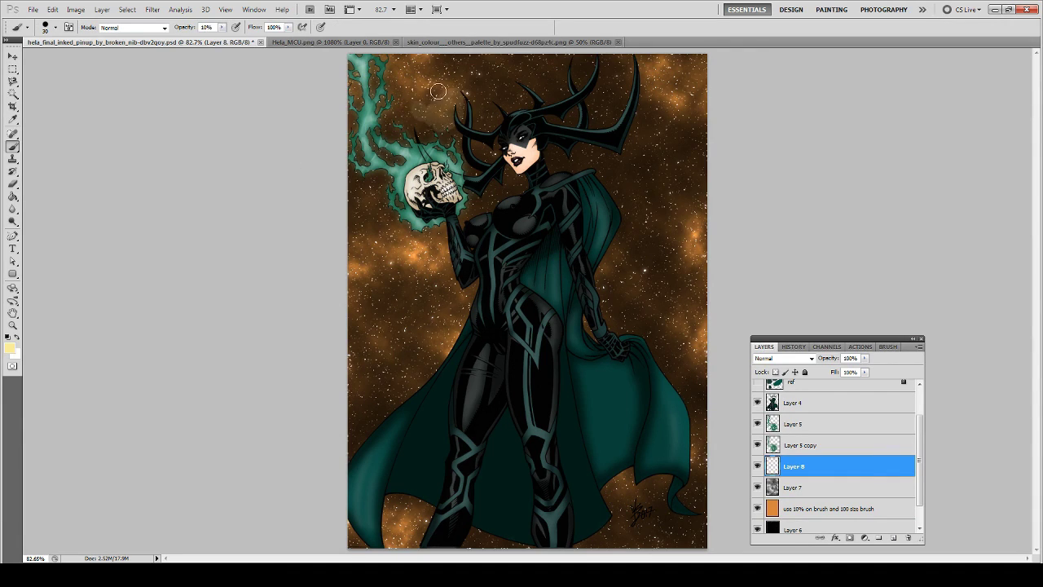
left_click_drag(399, 82, 481, 122)
mouse_move(812, 509)
left_mouse_down()
mouse_move(811, 488)
mouse_move(811, 510)
left_mouse_up()
left_click(797, 466)
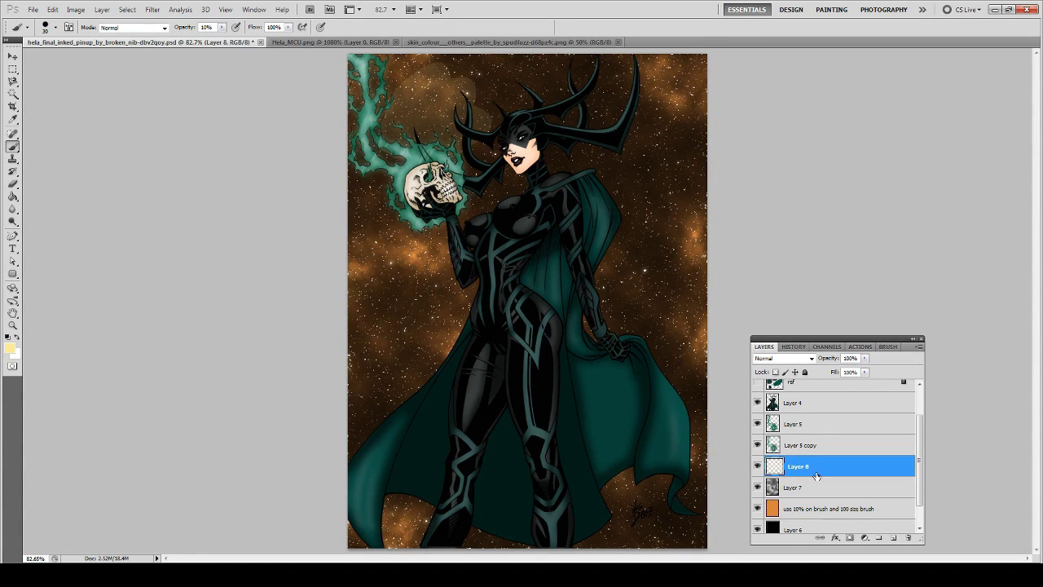
Open the Filter menu and Gaussian Blur dialog, then cancel both
left_click(153, 9)
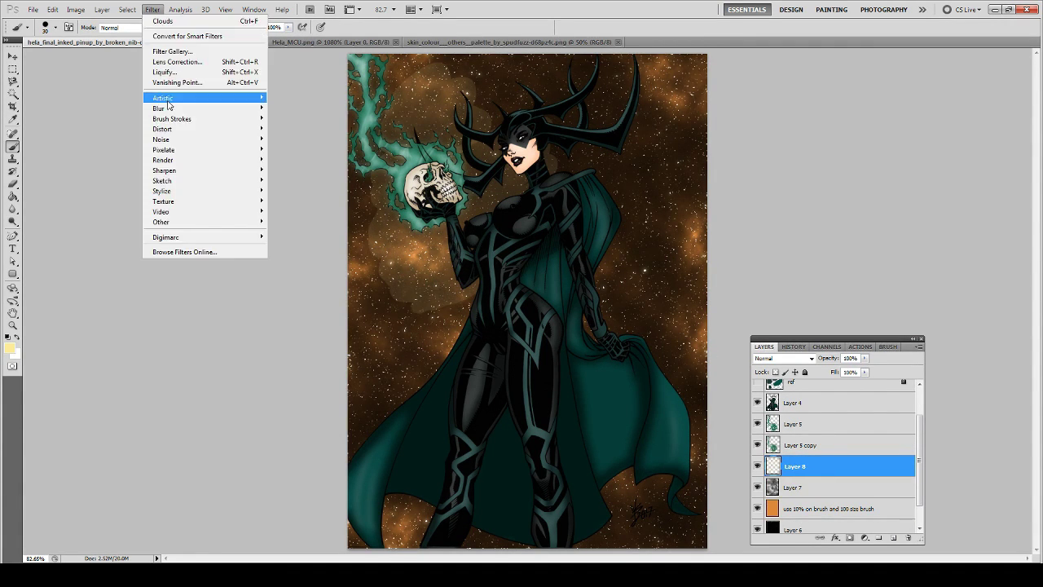
key("Escape")
mouse_move(664, 213)
left_mouse_down()
mouse_move(685, 208)
mouse_move(676, 86)
mouse_move(652, 65)
left_mouse_up()
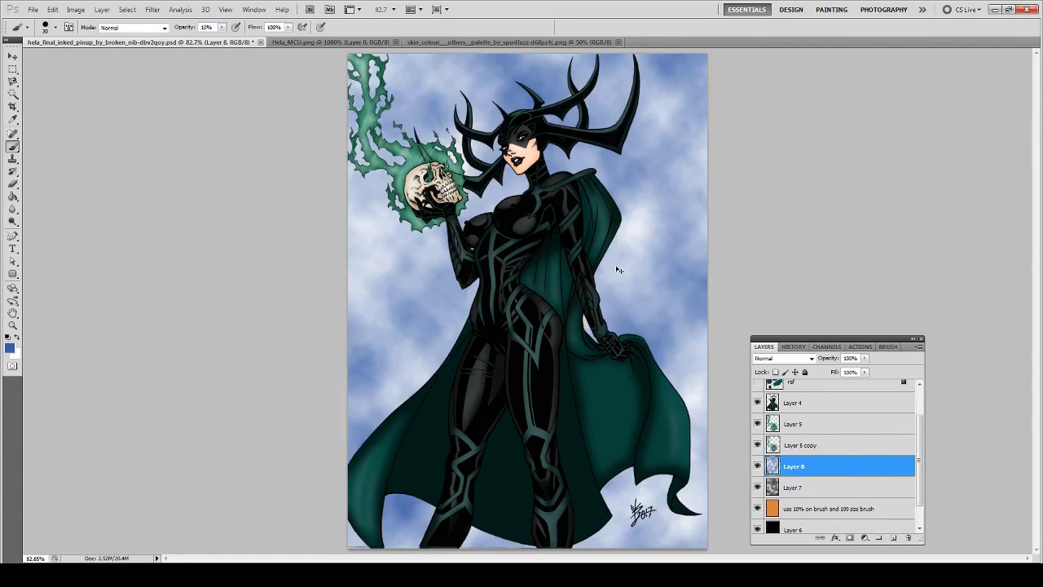
key("ctrl+alt+f")
key("Escape")
Delete the galaxy background layers and fill the background blue with the Paint Bucket
left_click(848, 508)
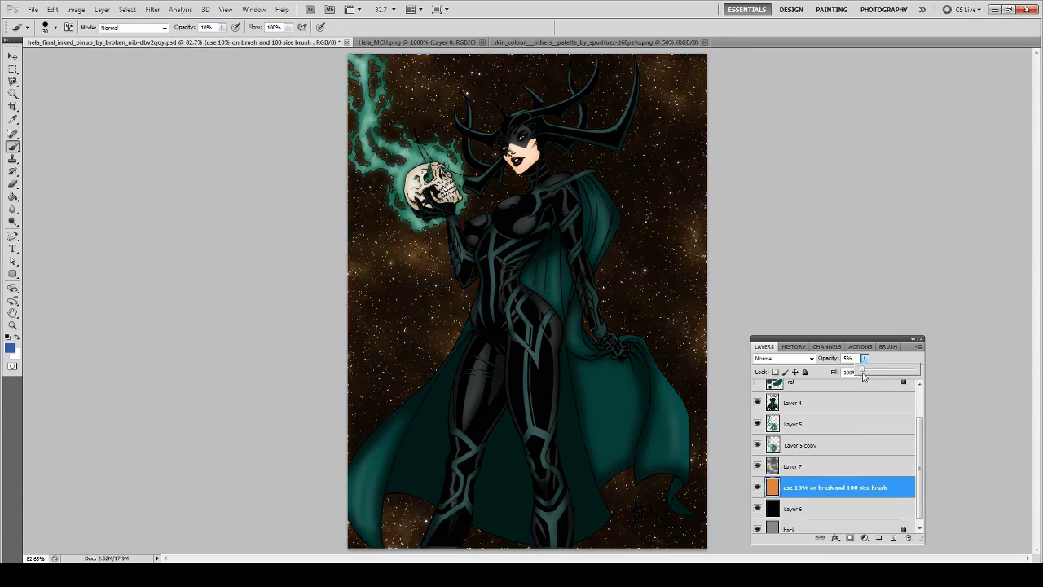
left_click(848, 467, "shift")
left_click(908, 538)
key("Return")
left_click(361, 256)
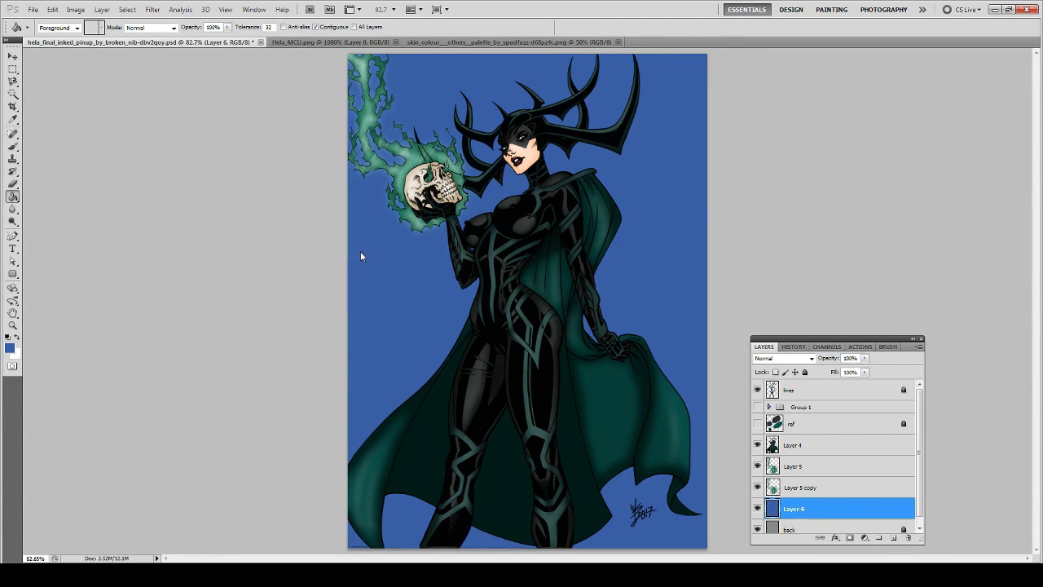
Choose a new painting colour and select Layer 7
left_click(903, 477)
key("Return")
left_click(432, 285)
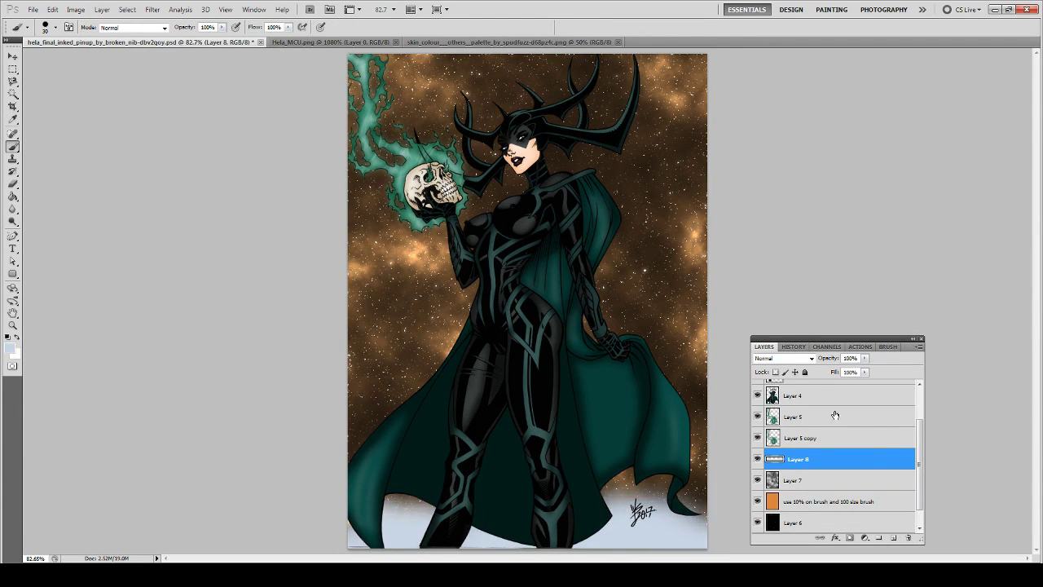
left_click(811, 482)
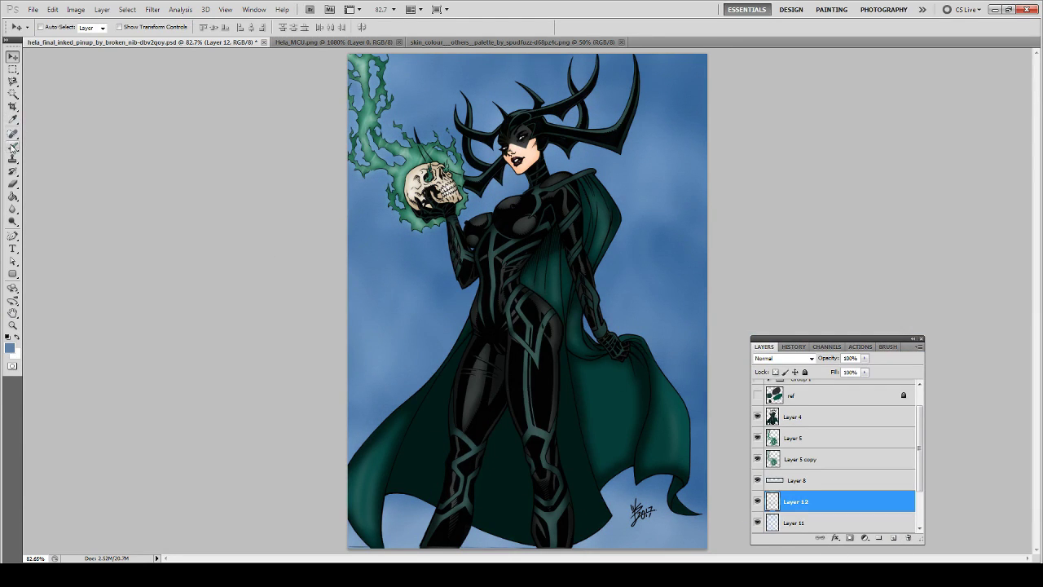
Choose a very large soft brush preset from the canvas brush picker
right_click(571, 268)
double_click(454, 279)
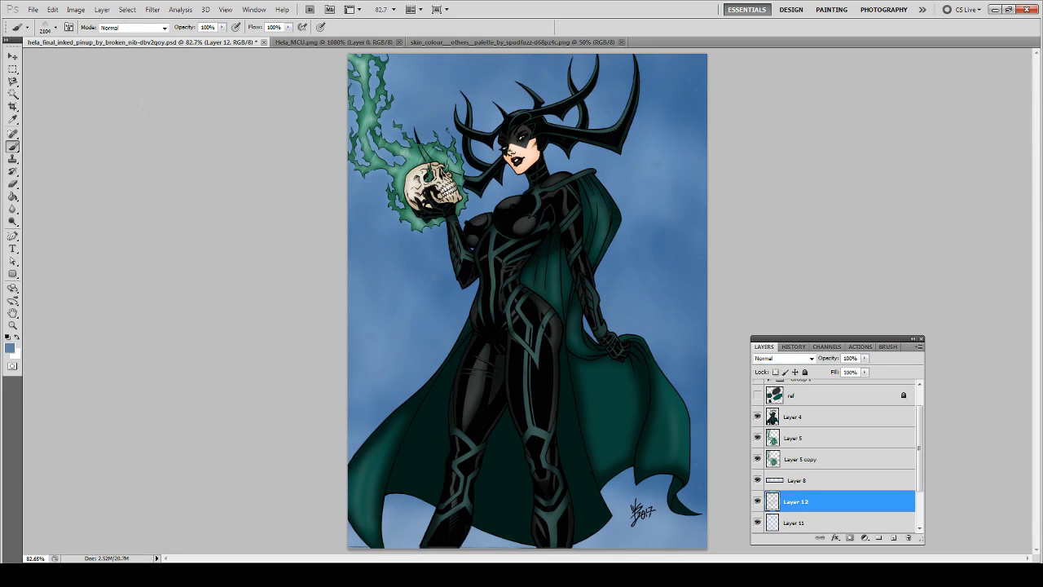